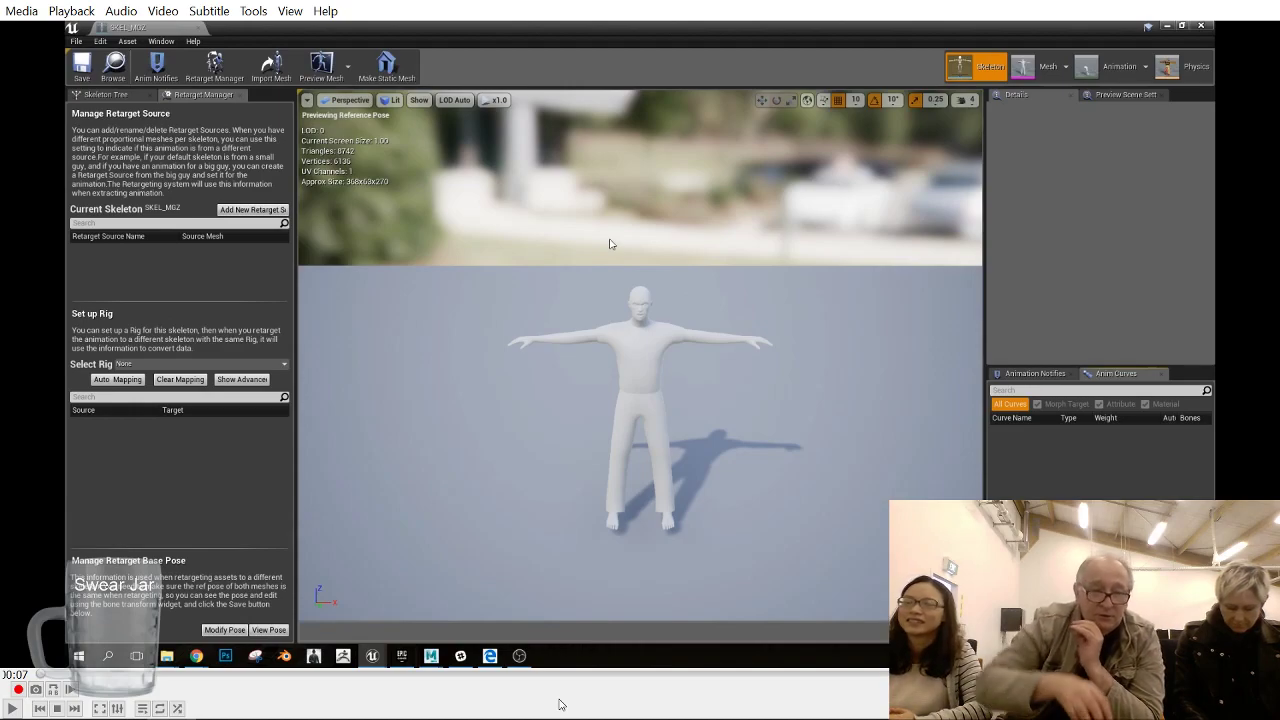
pyautogui.press('space')
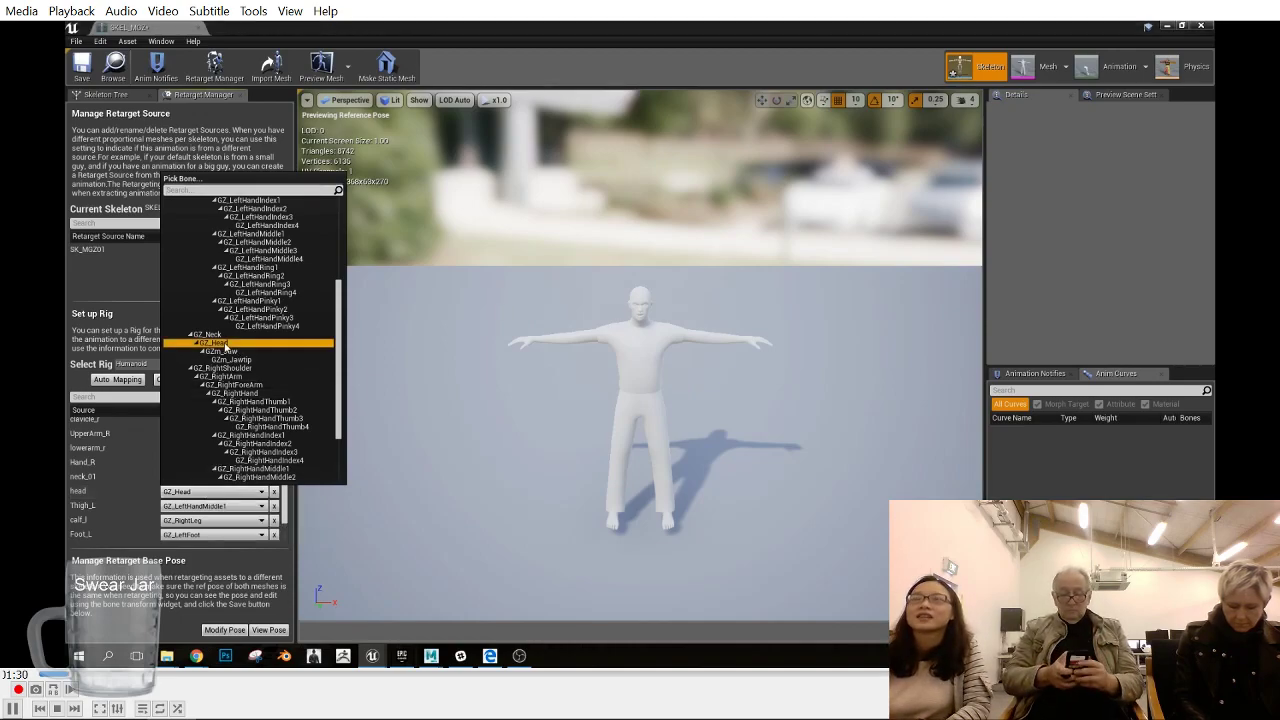
# - Map the left leg nodes Thigh_L, calf_l and Foot_L to the bones GZ_LeftUpLeg, GZ_LeftLeg and GZ_LeftFoot
pyautogui.click(115, 494)
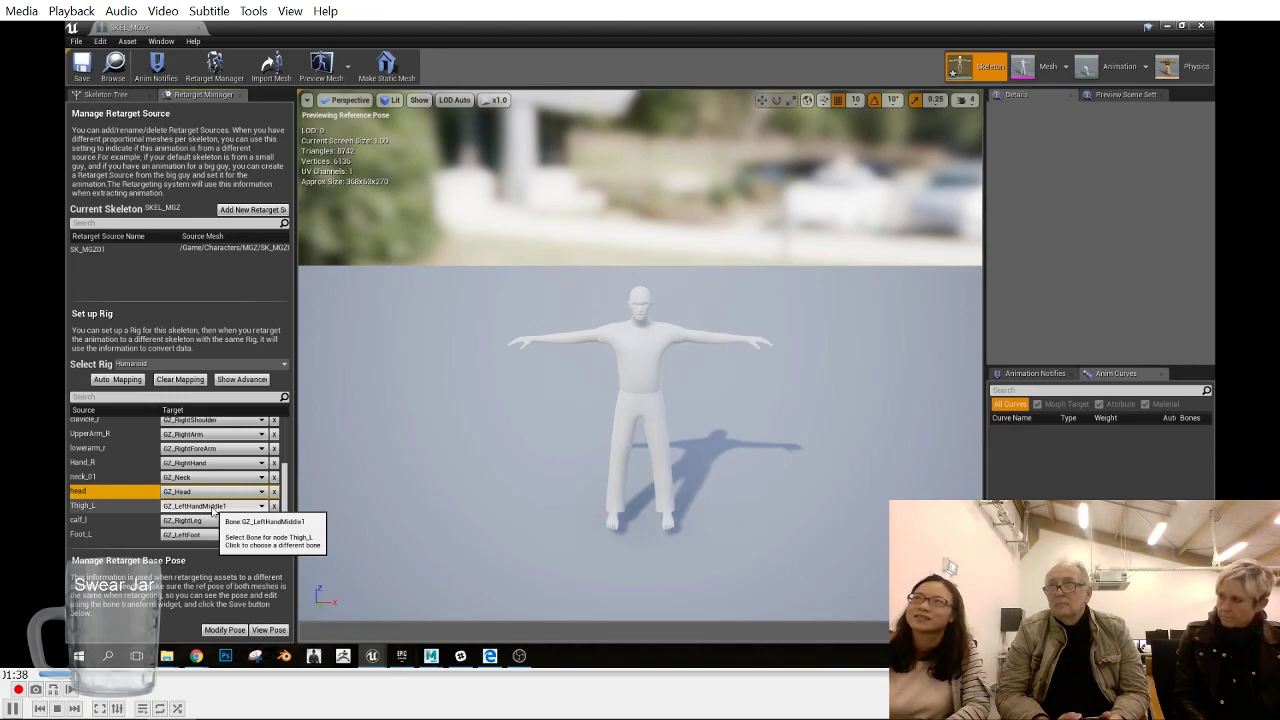
pyautogui.click(213, 507)
pyautogui.click(224, 222)
pyautogui.click(175, 522)
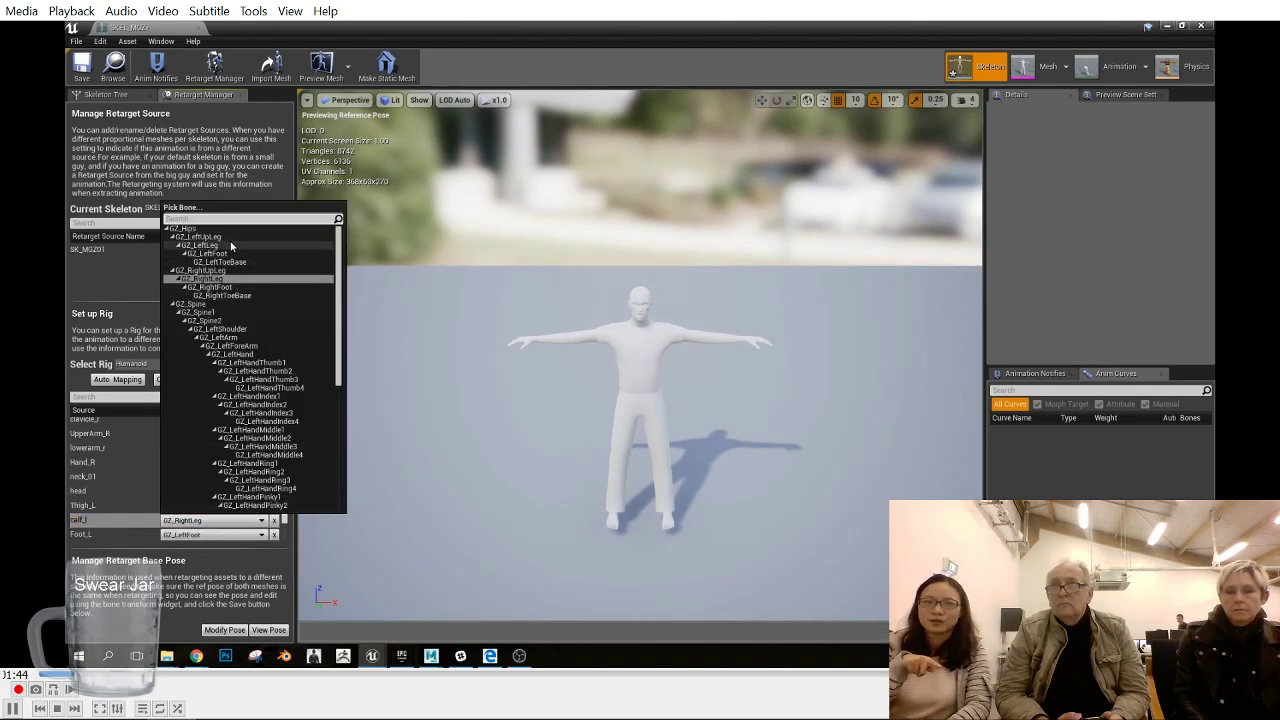
pyautogui.click(200, 245)
pyautogui.click(213, 534)
pyautogui.click(243, 269)
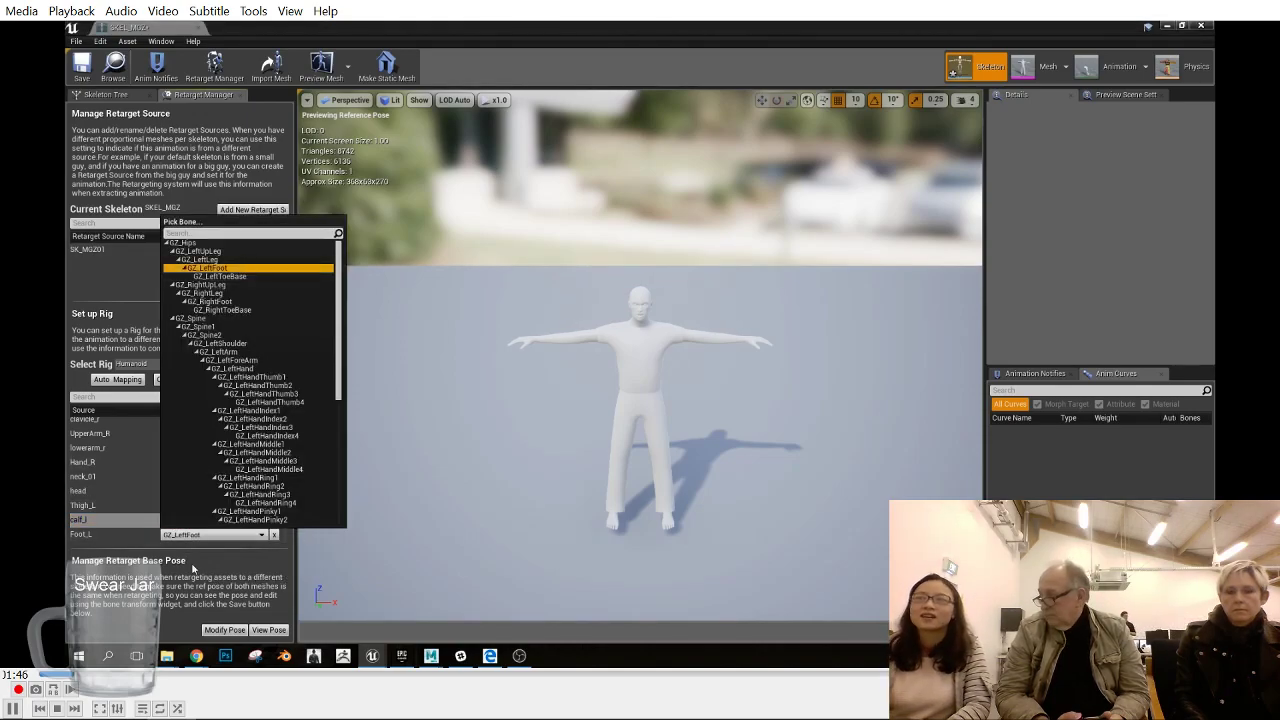
pyautogui.click(168, 538)
# - Map the right leg nodes Thigh_R, calf_r and Foot_R to the bones GZ_RightUpLeg, GZ_RightLeg and GZ_RightFoot
pyautogui.scroll(-2, 167, 540)
pyautogui.click(203, 514)
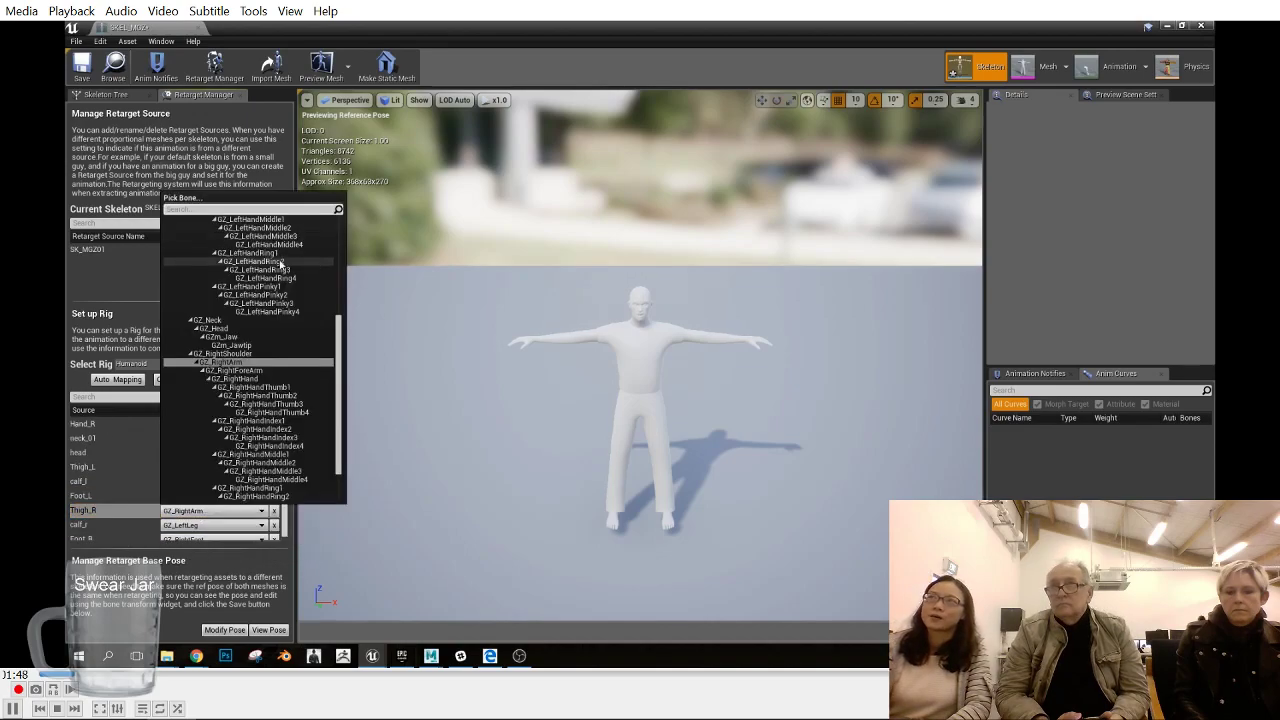
pyautogui.scroll(5, 250, 290)
pyautogui.click(220, 261)
pyautogui.click(186, 528)
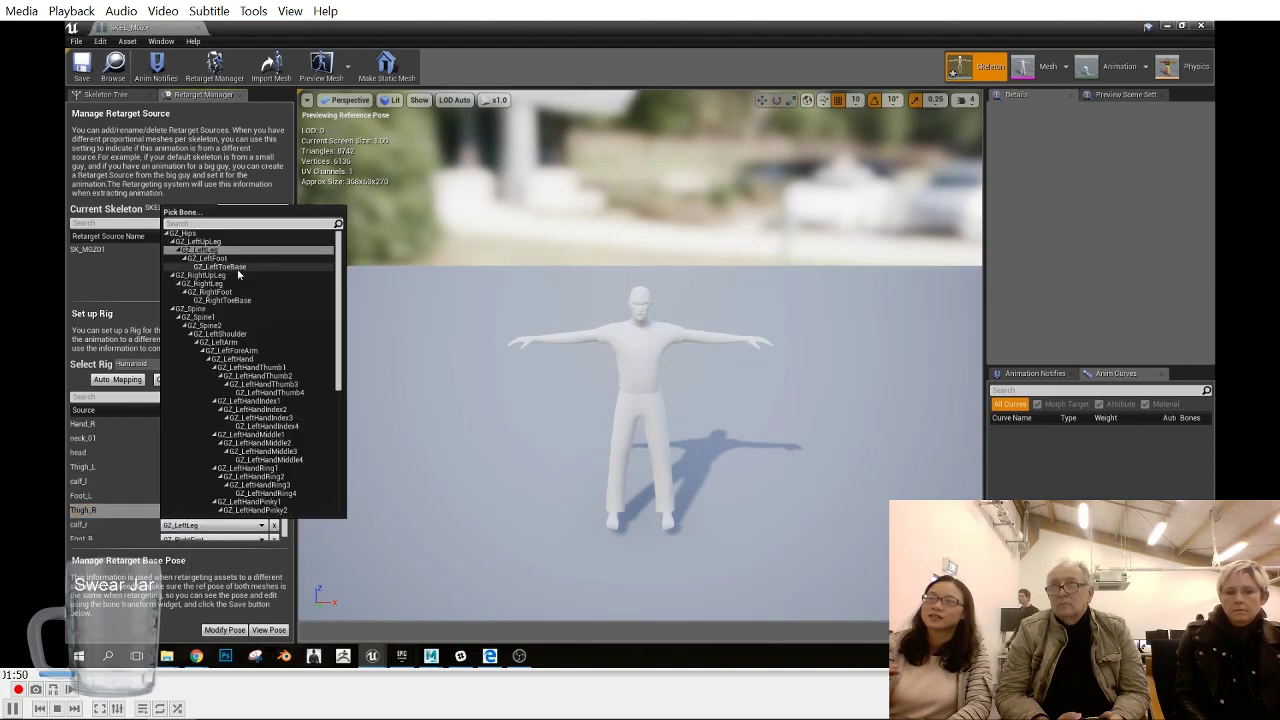
pyautogui.click(103, 526)
pyautogui.click(190, 526)
pyautogui.click(235, 286)
pyautogui.scroll(-1, 238, 505)
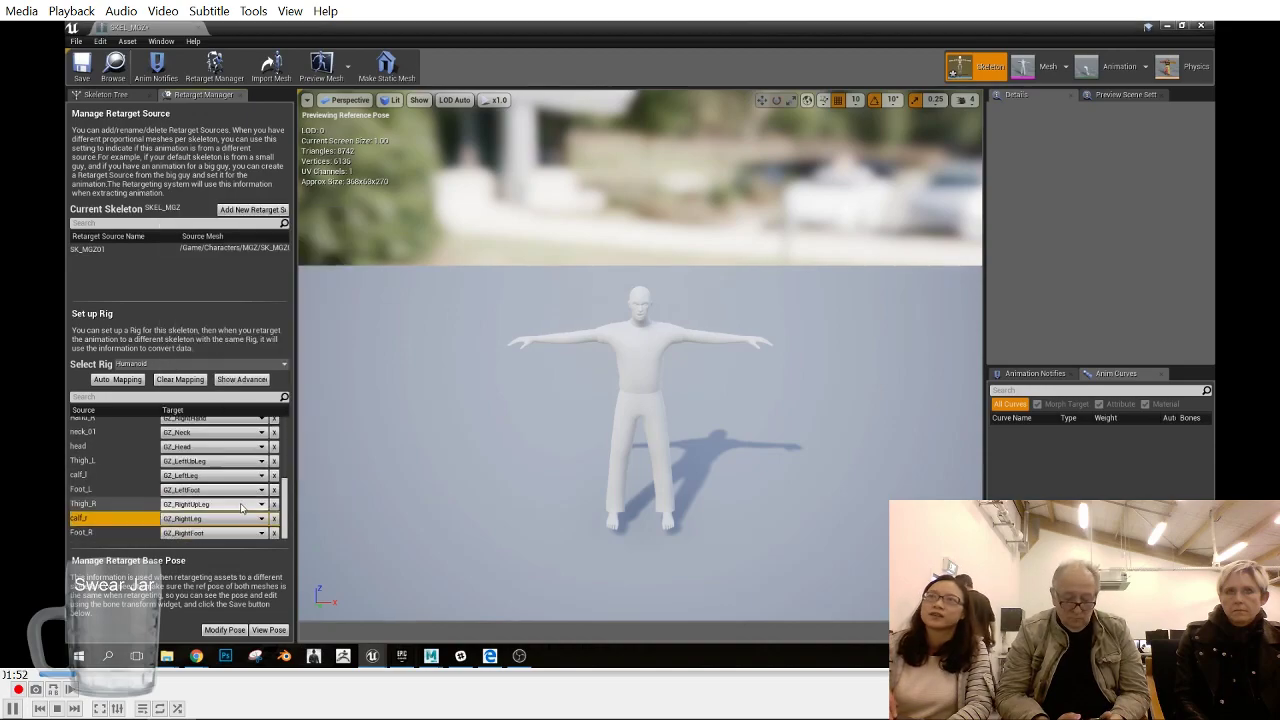
pyautogui.click(158, 538)
pyautogui.click(196, 533)
pyautogui.click(250, 300)
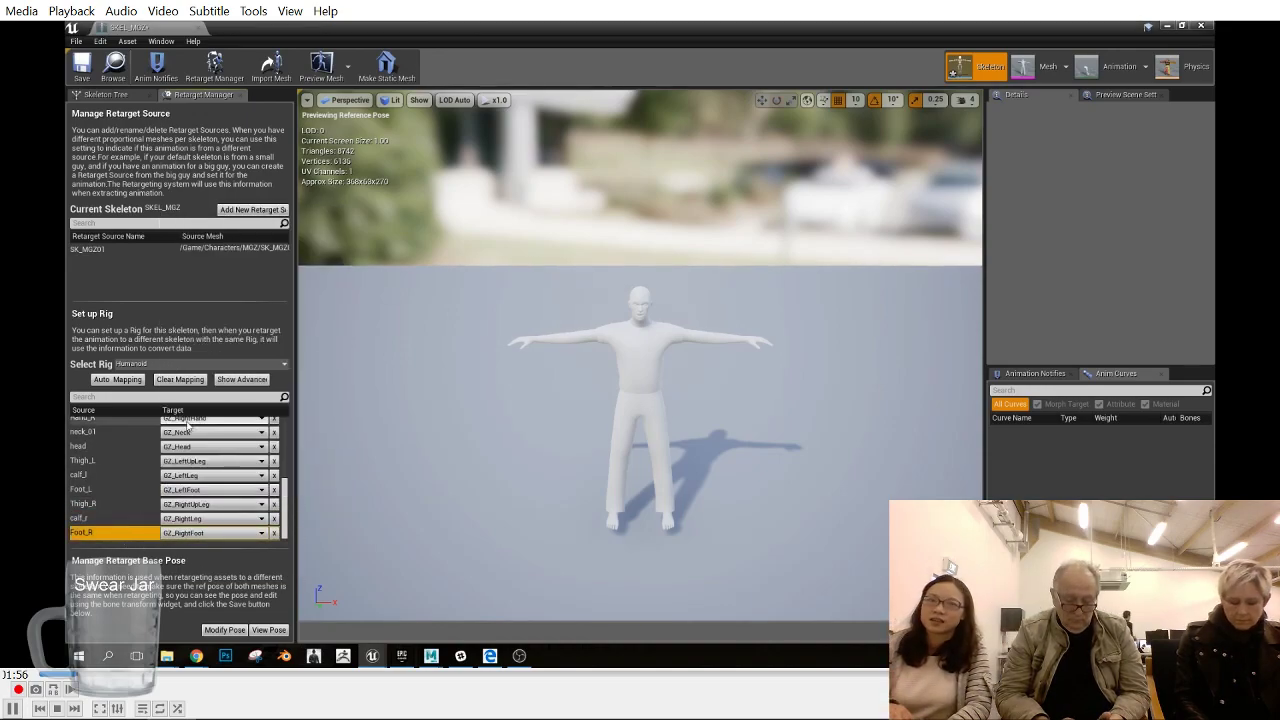
# - Show the advanced bone mappings of the Humanoid rig
pyautogui.click(242, 379)
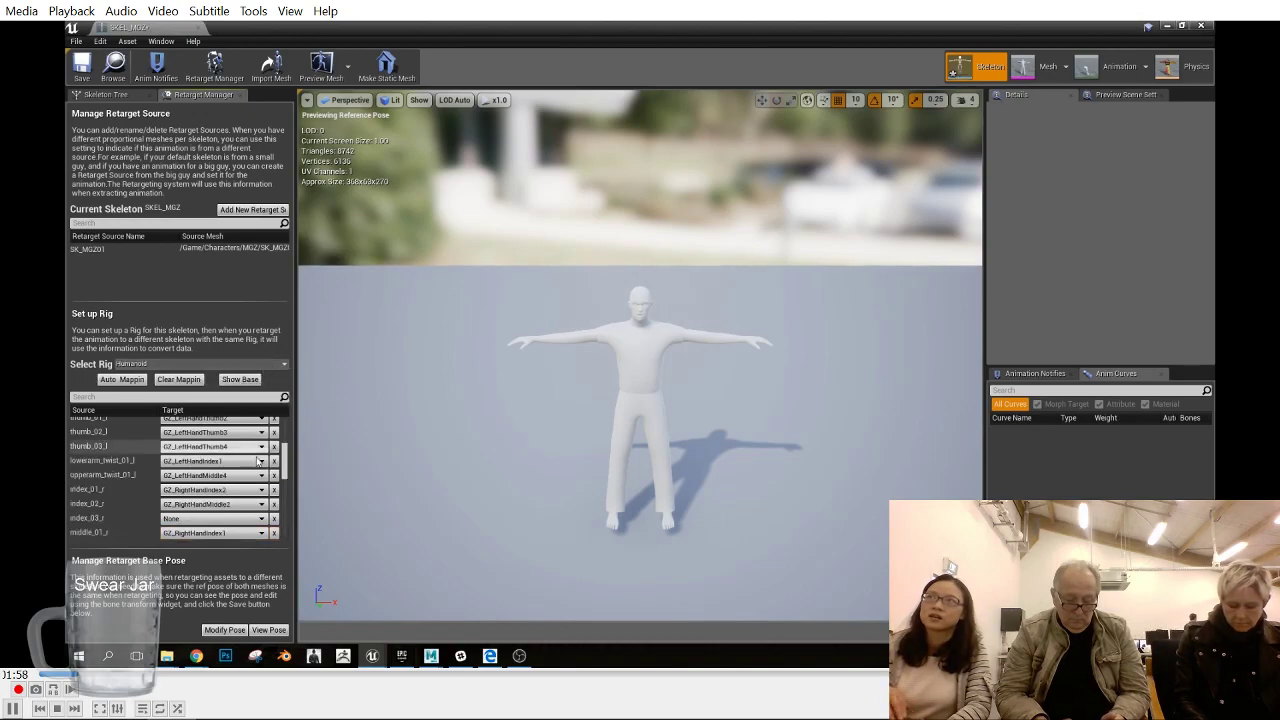
# - Try mapping index_01_l, index_02_l and index_03_l to the bones GZ_LeftHandThumb1, GZ_LeftHandThumb2 and GZ_LeftHandThumb3
pyautogui.click(255, 425)
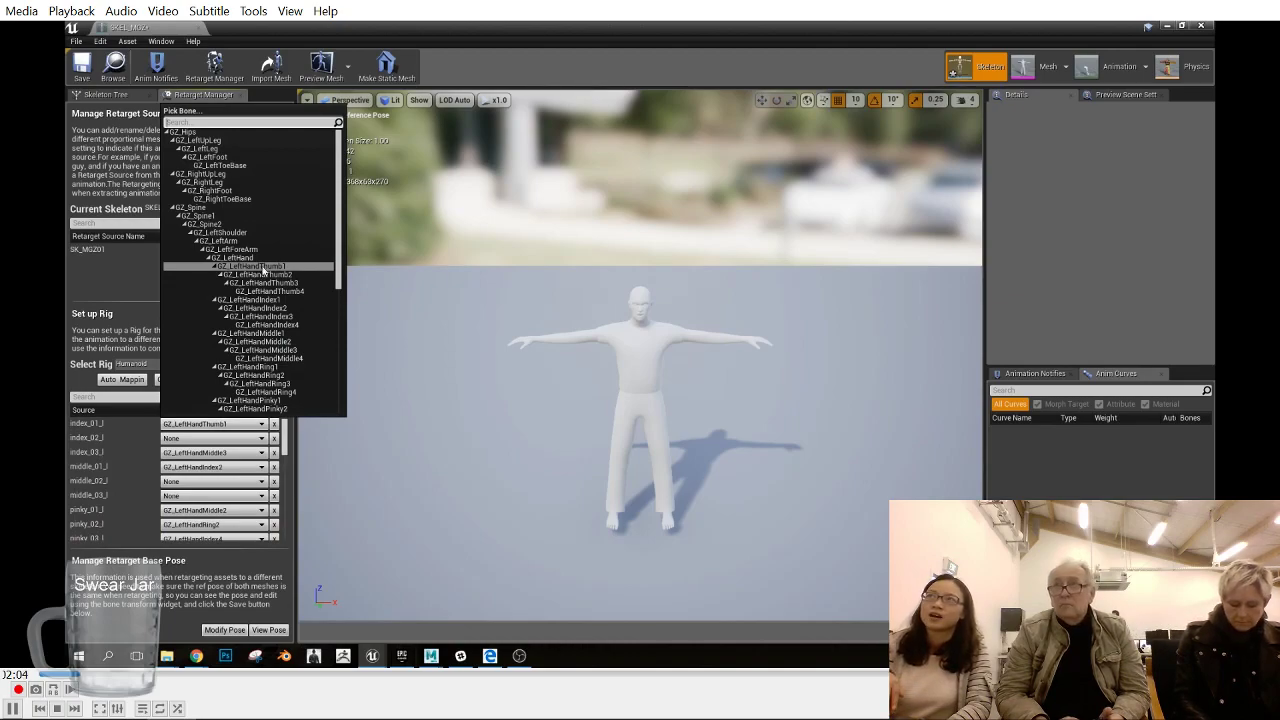
pyautogui.click(263, 268)
pyautogui.click(215, 438)
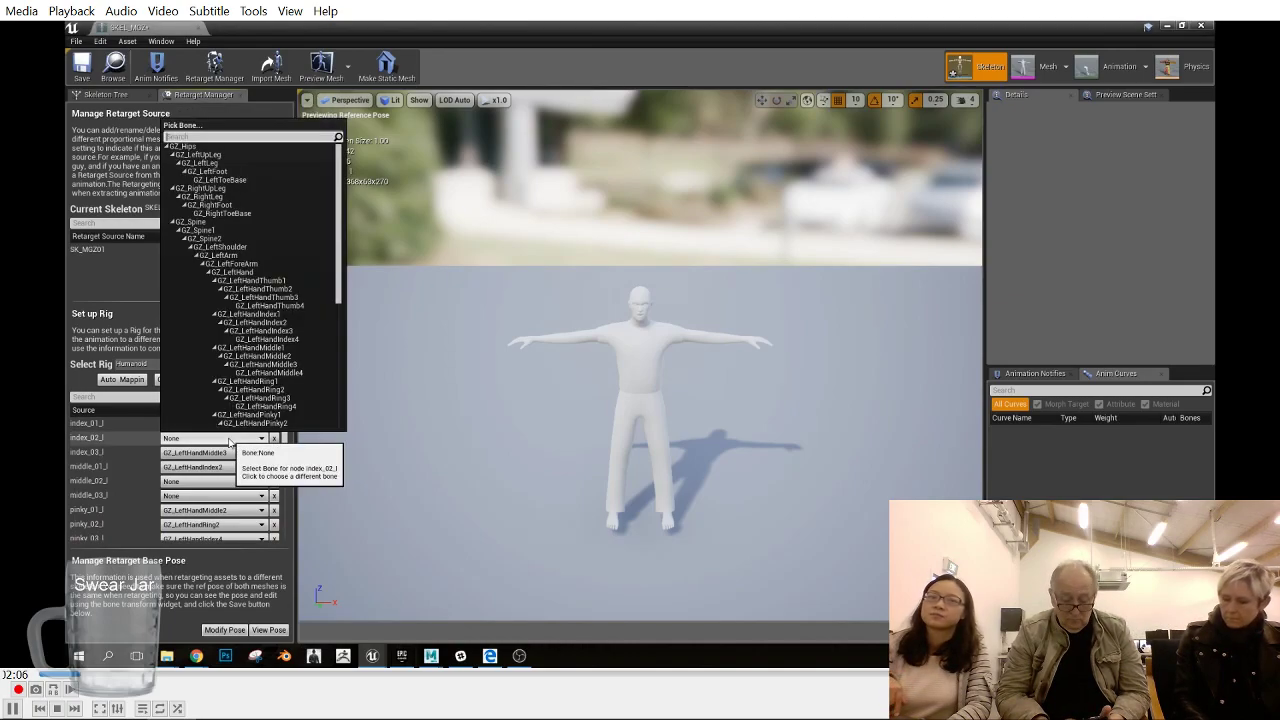
pyautogui.click(258, 288)
pyautogui.click(221, 455)
pyautogui.click(262, 311)
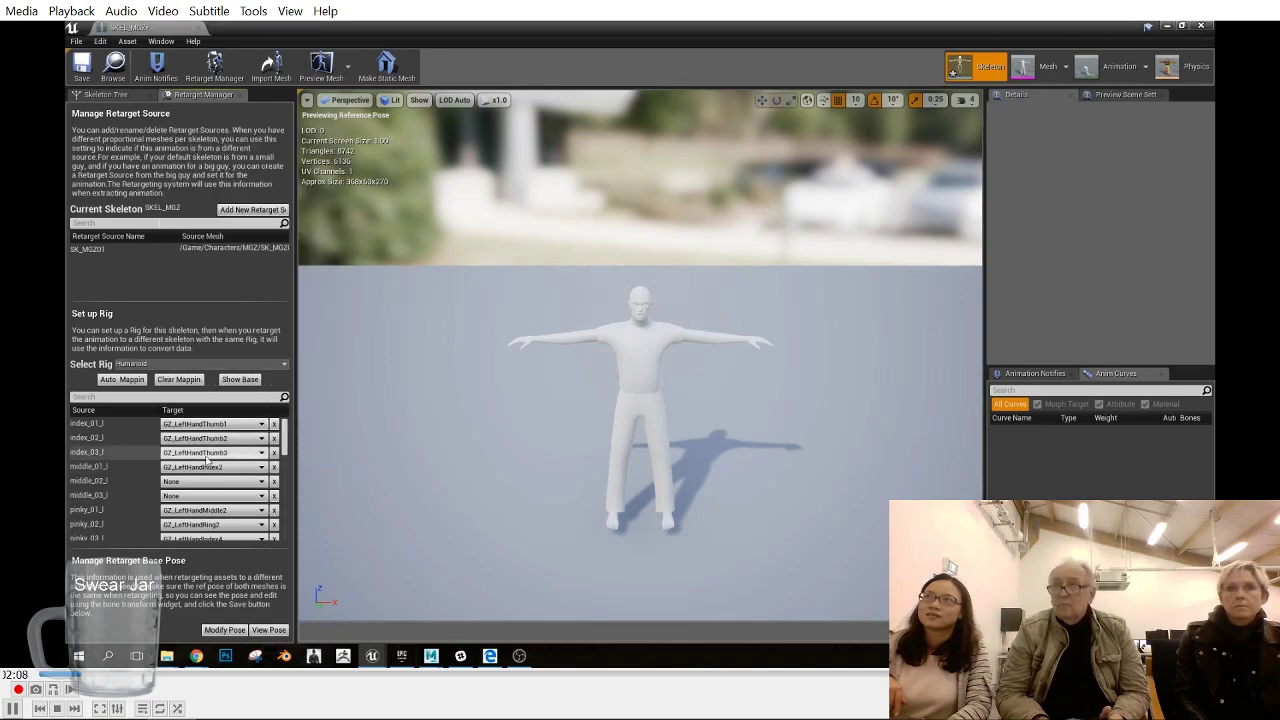
# - Map index_01_l, index_02_l and index_03_l to the bones GZ_LeftHandIndex1, GZ_LeftHandIndex2 and GZ_LeftHandIndex3
pyautogui.click(215, 424)
pyautogui.click(248, 299)
pyautogui.click(215, 438)
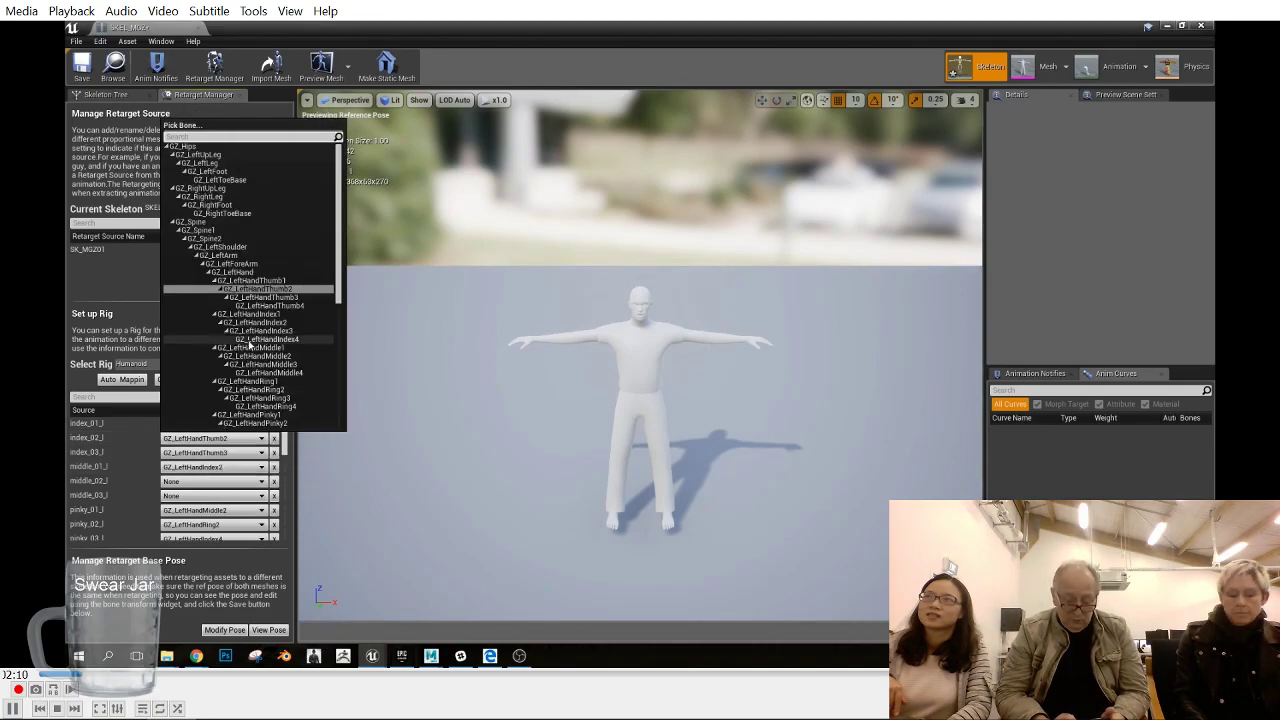
pyautogui.click(255, 308)
pyautogui.click(210, 453)
pyautogui.click(265, 345)
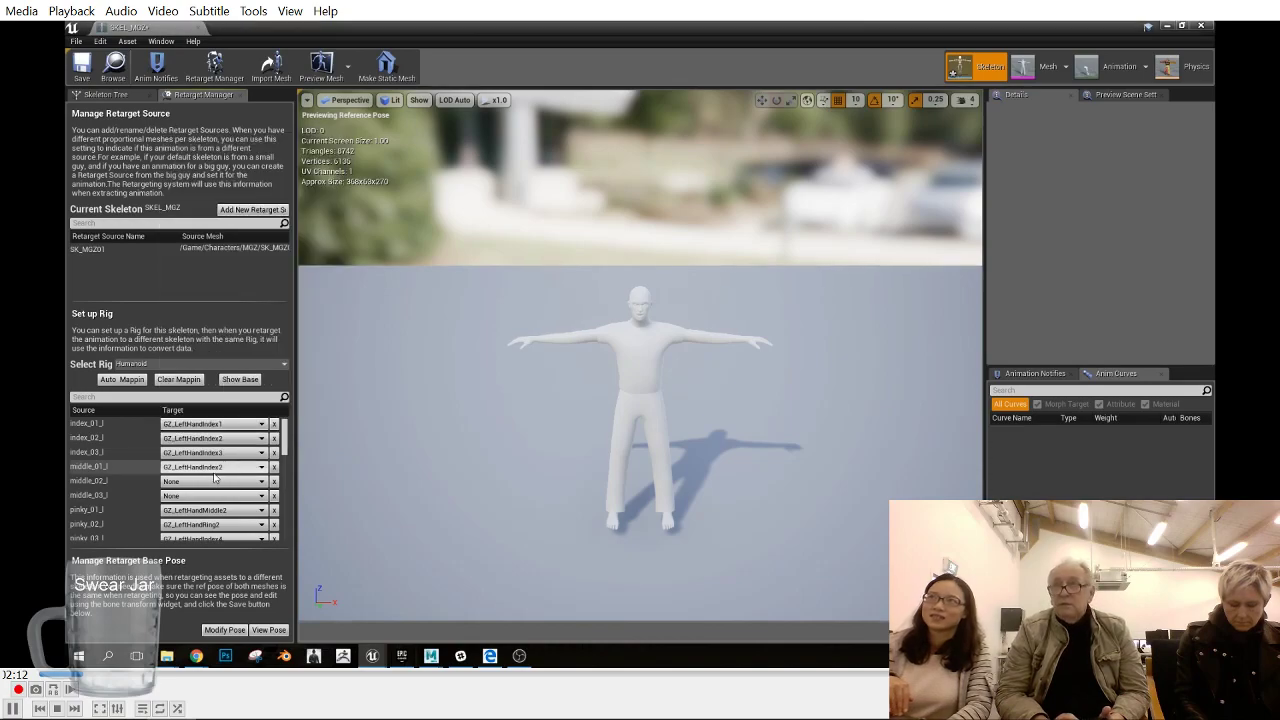
# - Map middle_01_l, middle_02_l and middle_03_l to the bones GZ_LeftHandMiddle1, GZ_LeftHandMiddle2 and GZ_LeftHandMiddle3
pyautogui.click(210, 467)
pyautogui.click(265, 379)
pyautogui.click(233, 483)
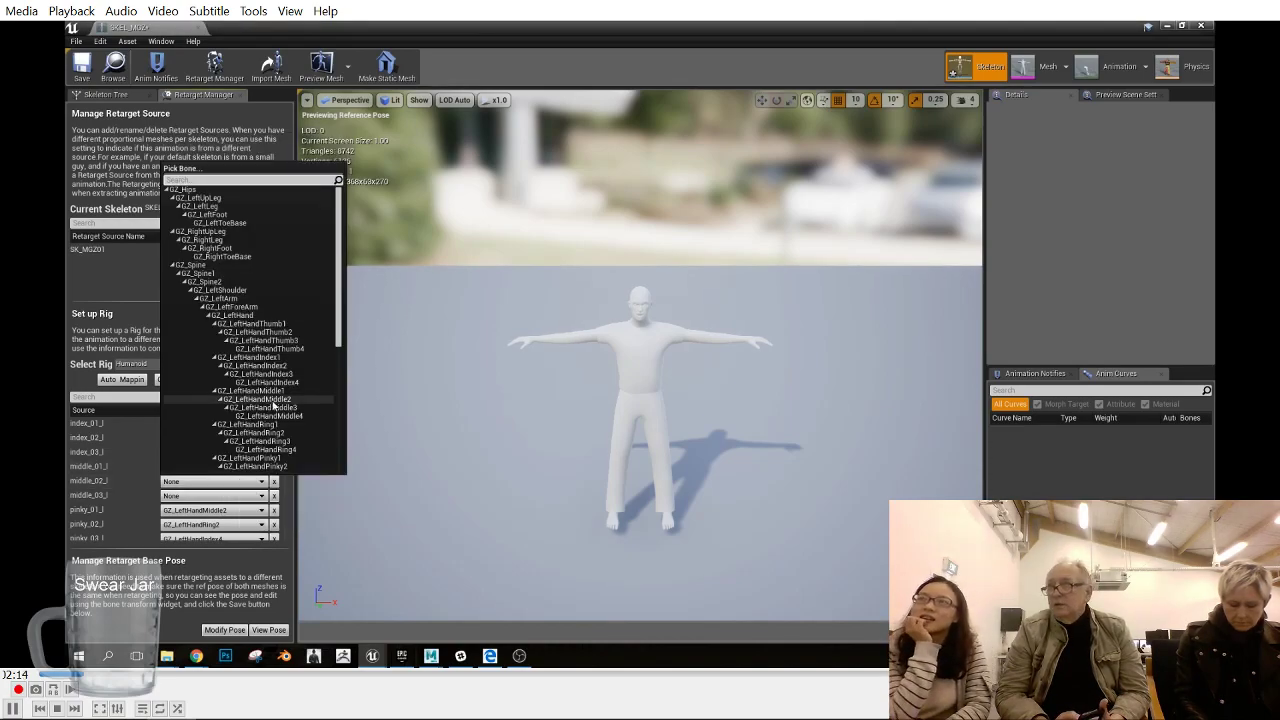
pyautogui.click(270, 401)
pyautogui.click(233, 497)
pyautogui.click(265, 421)
# - Map pinky_01_l, pinky_02_l and pinky_03_l to the bones GZ_LeftHandPinky1, GZ_LeftHandPinky2 and GZ_LeftHandPinky3
pyautogui.scroll(-2, 172, 482)
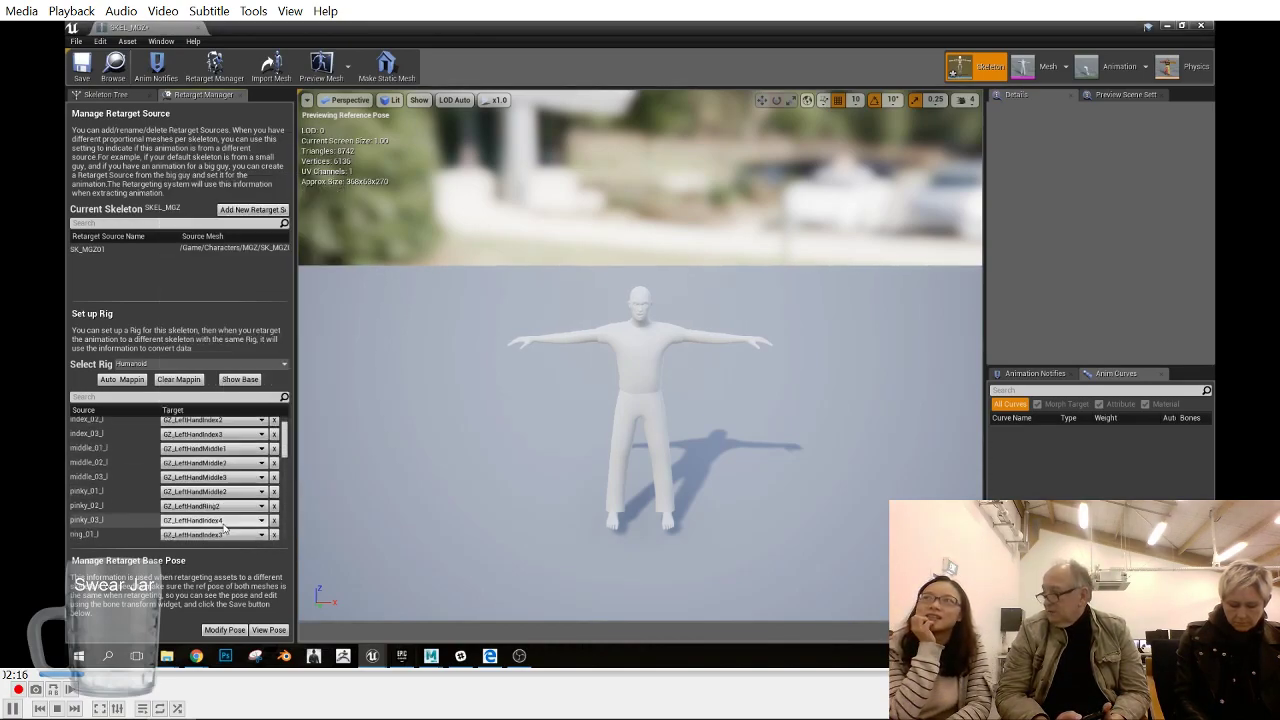
pyautogui.click(205, 476)
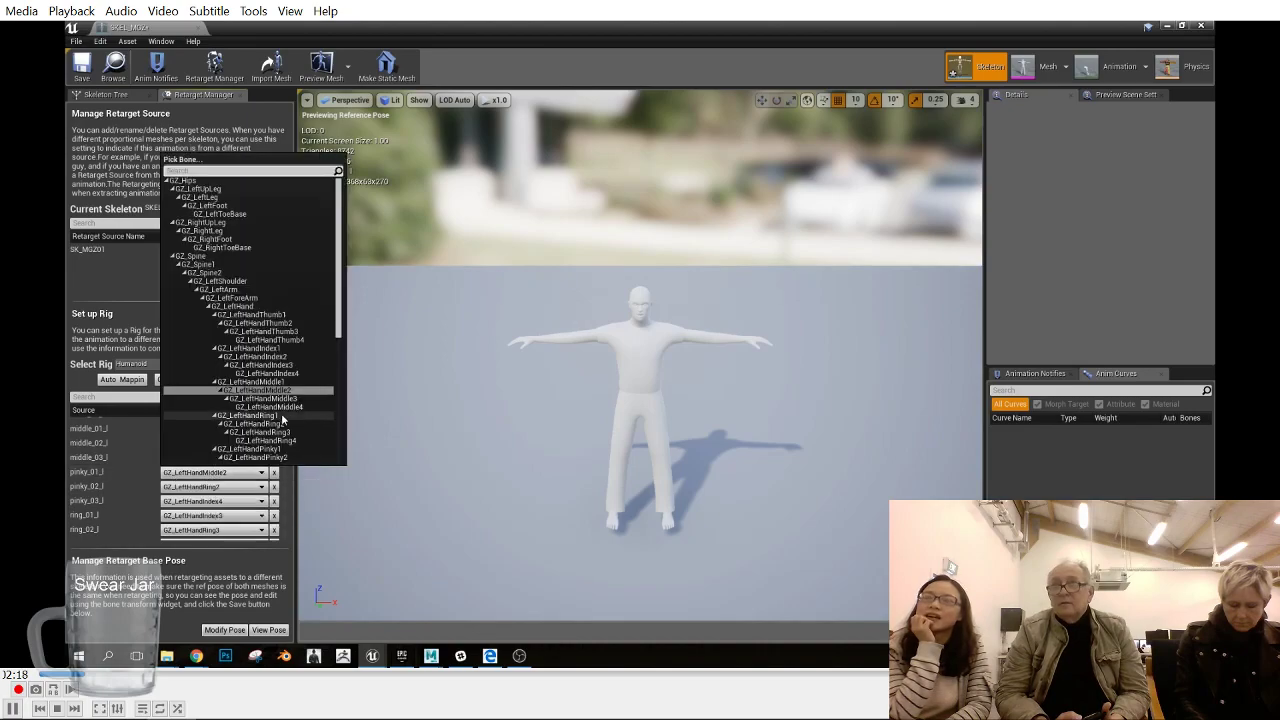
pyautogui.click(284, 452)
pyautogui.click(262, 486)
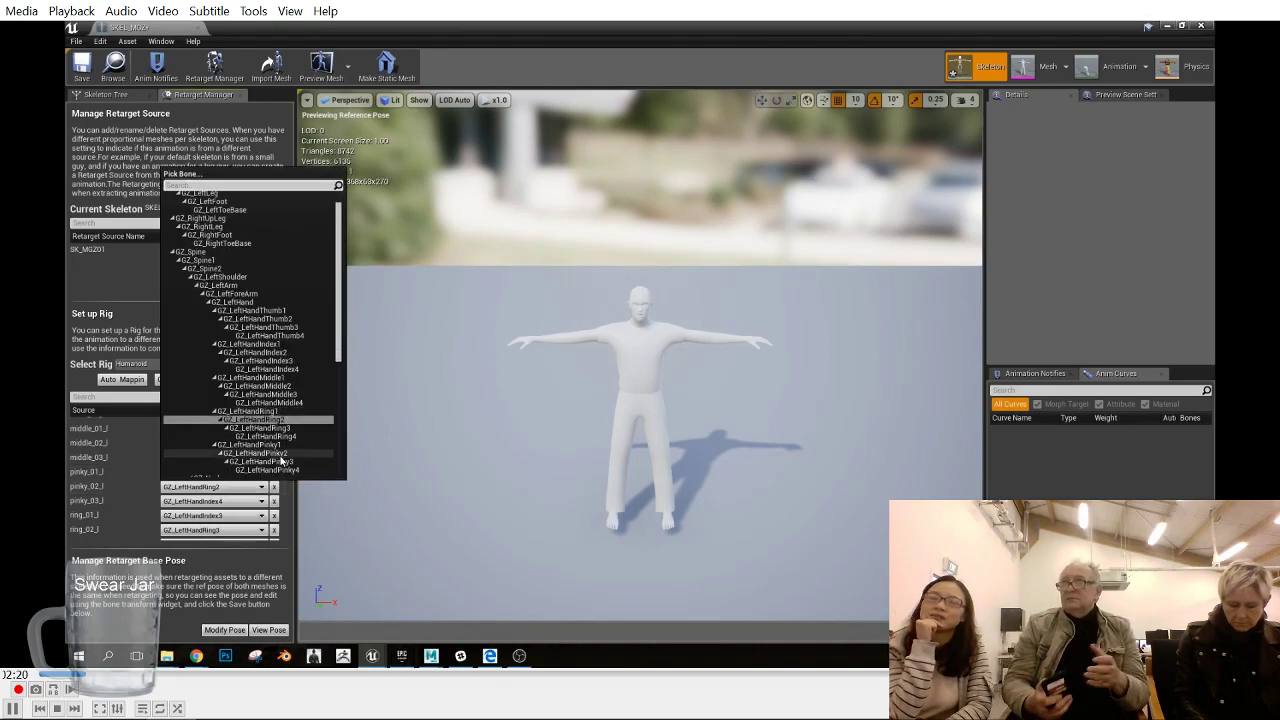
pyautogui.click(284, 454)
pyautogui.click(242, 500)
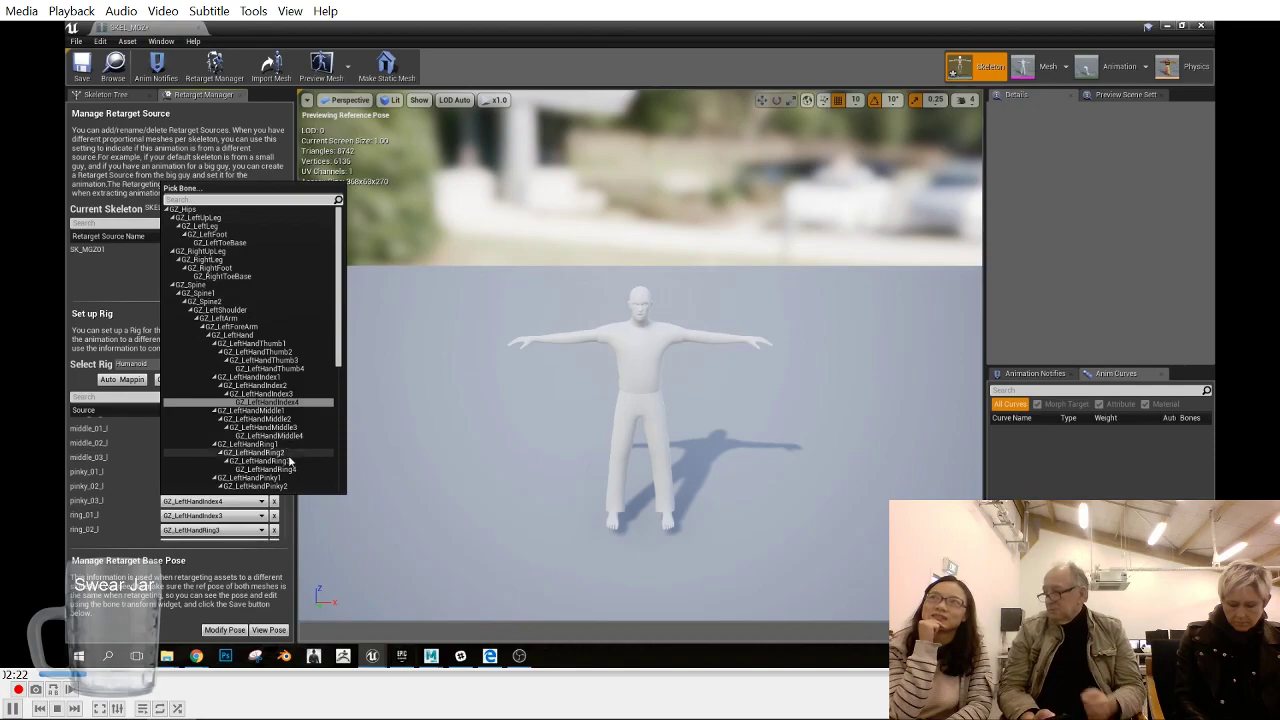
pyautogui.click(265, 463)
pyautogui.click(242, 503)
pyautogui.click(262, 462)
# - Map ring_01_l, ring_02_l and ring_03_l to the bones GZ_LeftHandRing1, GZ_LeftHandRing2 and GZ_LeftHandRing3
pyautogui.scroll(-1, 228, 485)
pyautogui.click(214, 480)
pyautogui.click(277, 446)
pyautogui.click(230, 492)
pyautogui.click(278, 459)
pyautogui.click(228, 507)
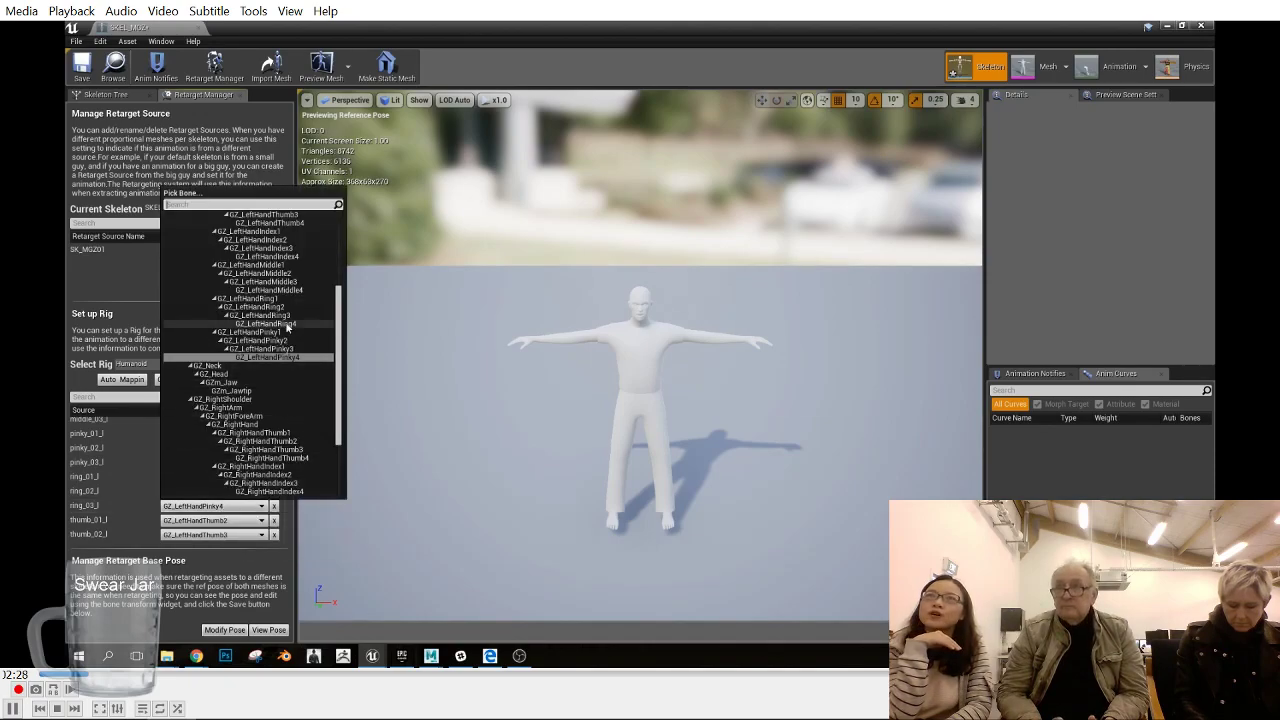
pyautogui.click(250, 319)
# - Map thumb_01_l, thumb_02_l and thumb_03_l to the bones GZ_LeftHandThumb1, GZ_LeftHandThumb2 and GZ_LeftHandThumb3
pyautogui.scroll(-1, 222, 508)
pyautogui.click(214, 481)
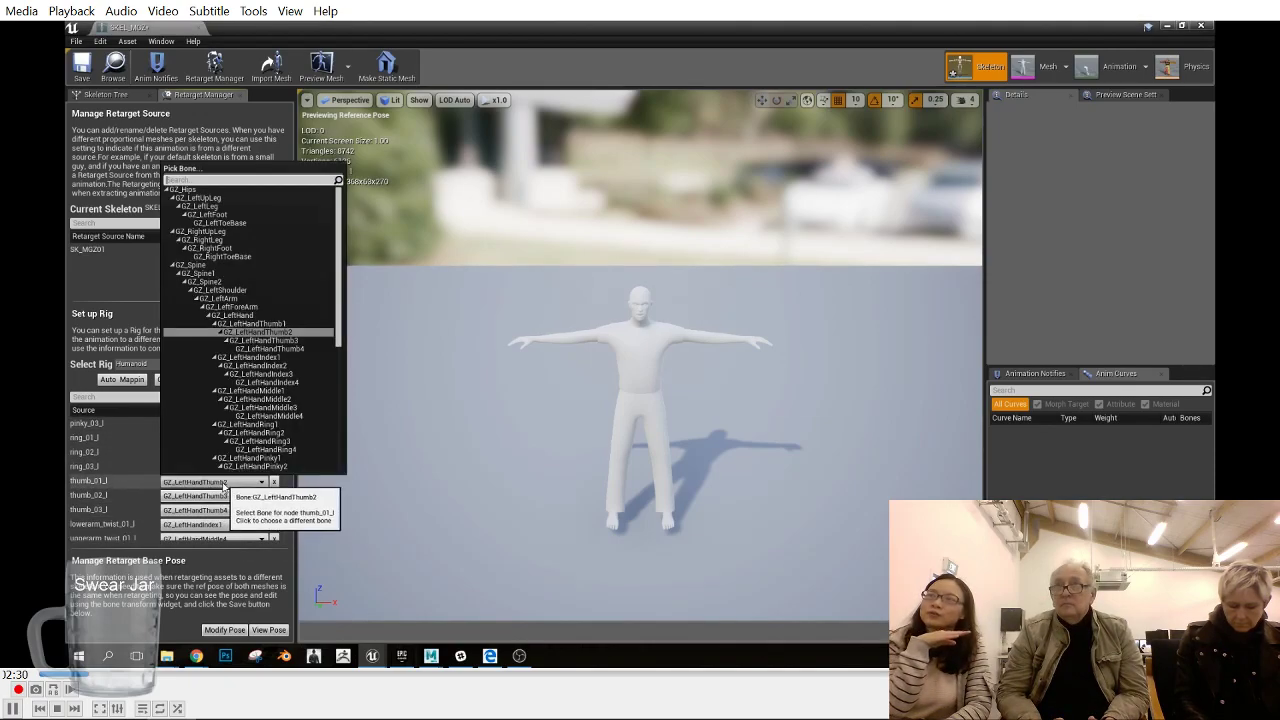
pyautogui.click(250, 331)
pyautogui.click(214, 496)
pyautogui.click(250, 343)
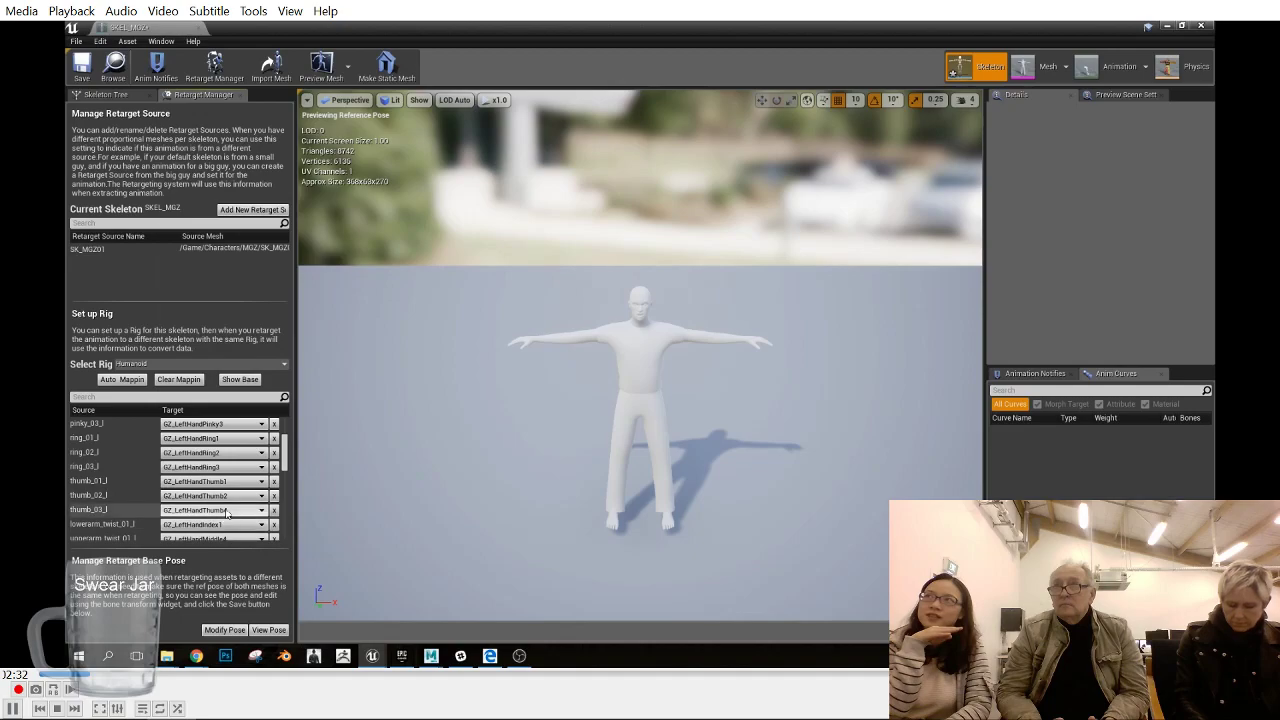
pyautogui.click(214, 510)
pyautogui.click(250, 374)
# - Clear the bone mappings of lowerarm_twist_01_l and upperarm_twist_01_l to None
pyautogui.scroll(-1, 212, 525)
pyautogui.click(274, 486)
pyautogui.click(274, 501)
# - Map index_01_r, index_02_r and index_03_r to the bones GZ_RightHandIndex1, GZ_RightHandIndex2 and GZ_RightHandIndex3
pyautogui.scroll(-1, 274, 507)
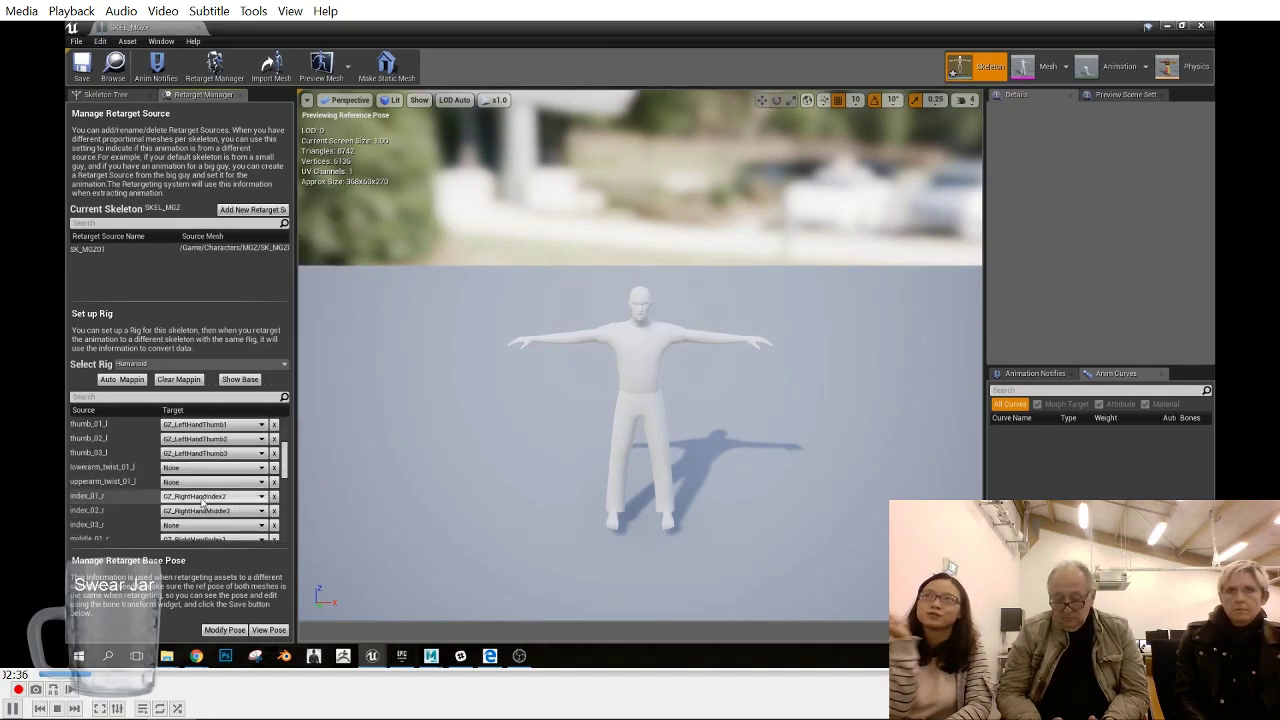
pyautogui.click(214, 496)
pyautogui.click(258, 356)
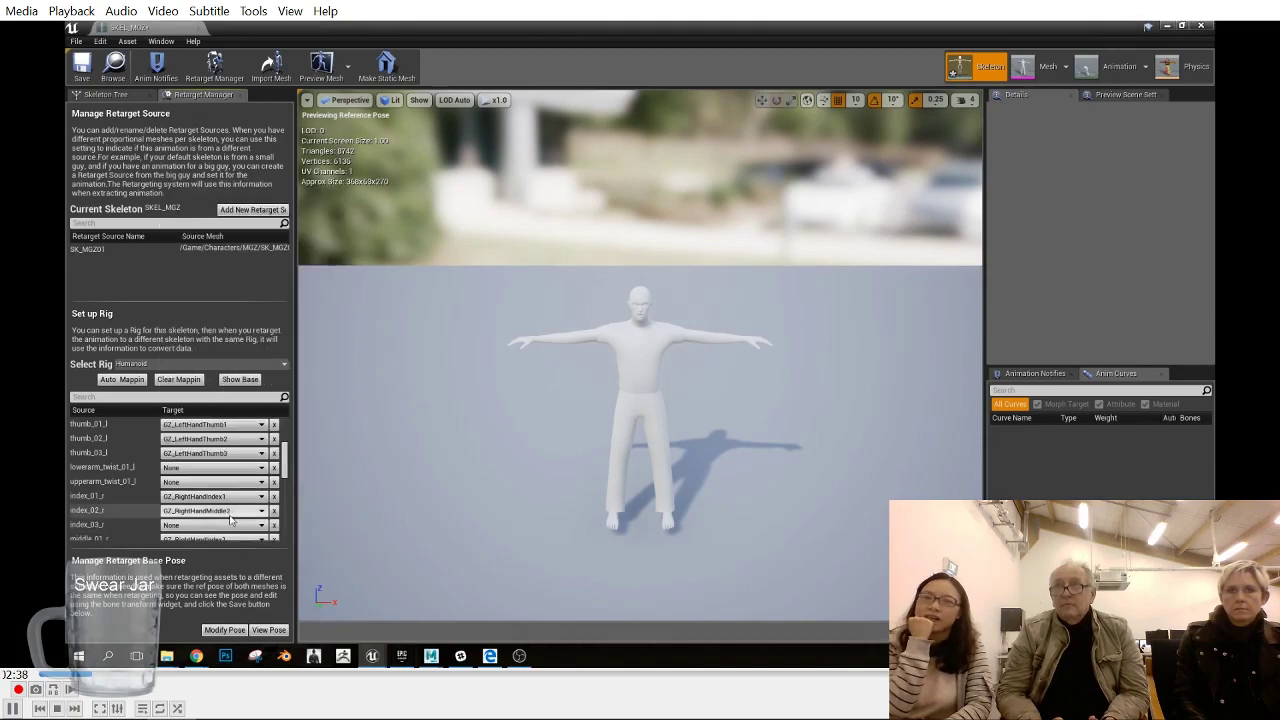
pyautogui.click(214, 510)
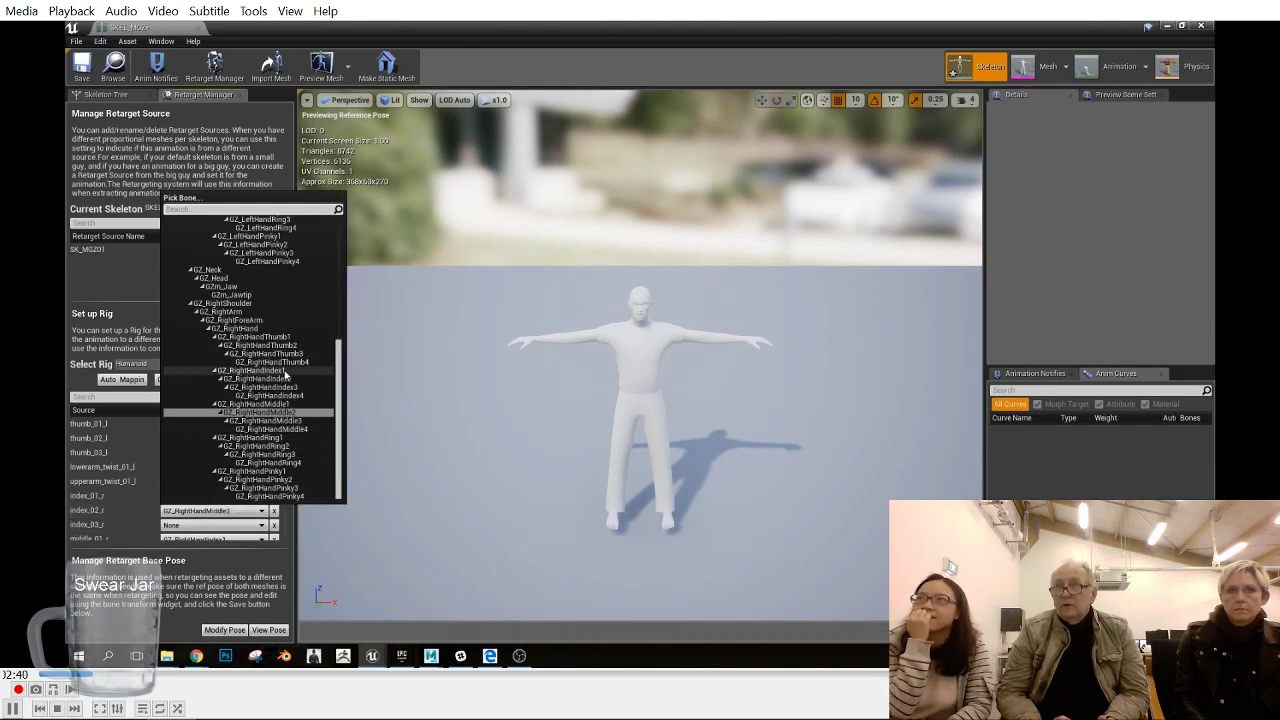
pyautogui.click(280, 379)
pyautogui.click(214, 524)
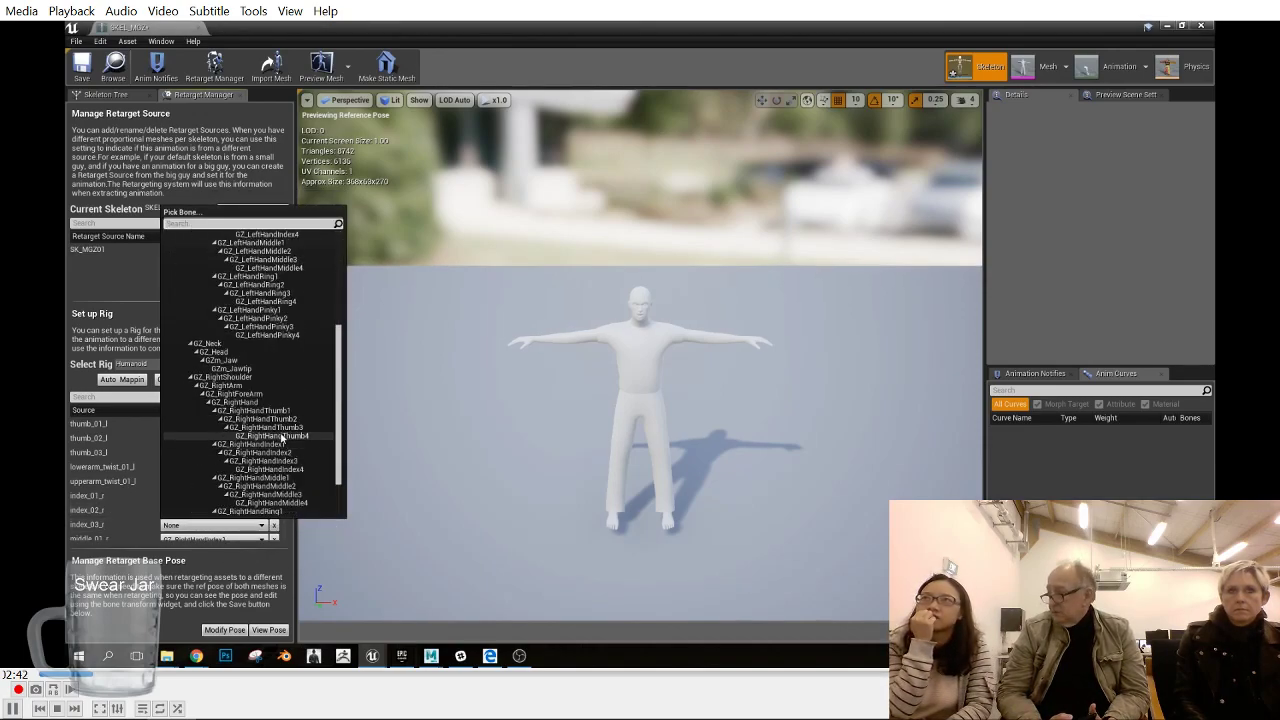
pyautogui.scroll(-2, 286, 468)
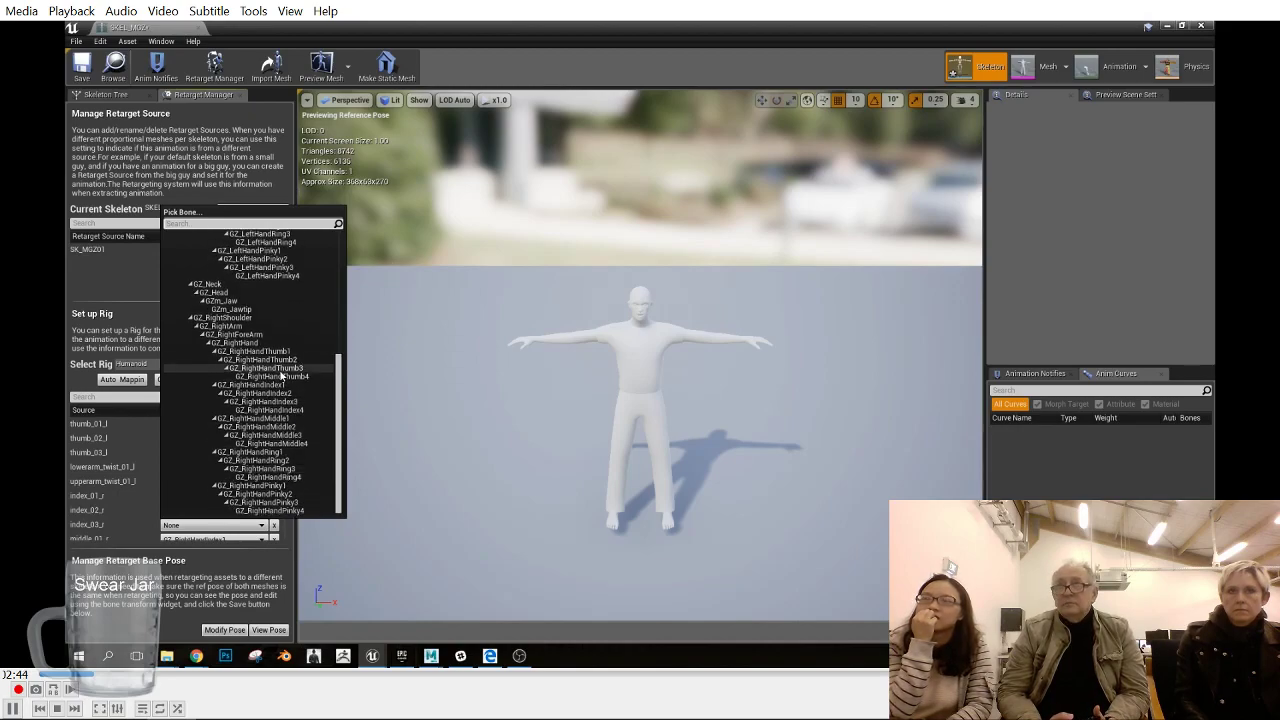
pyautogui.click(268, 401)
# - Map middle_01_r and middle_02_r to the corresponding middle finger bones of the right hand
pyautogui.scroll(-2, 213, 468)
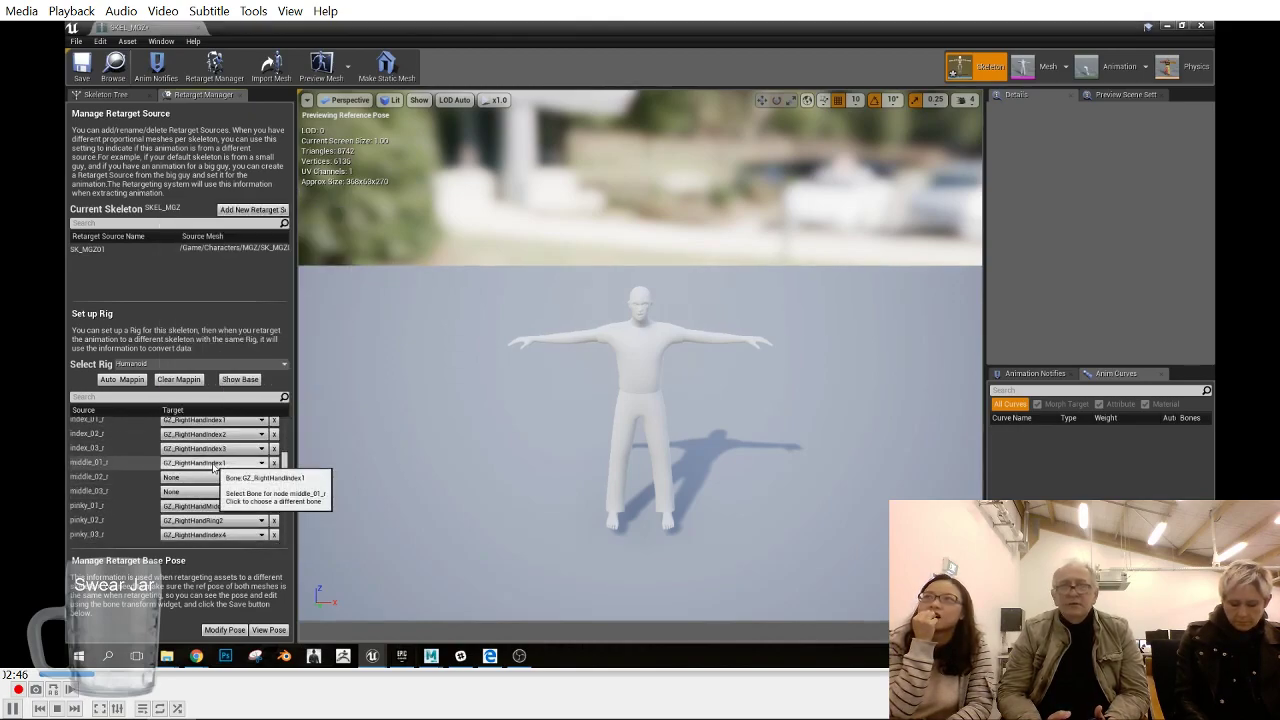
pyautogui.click(213, 467)
pyautogui.click(292, 358)
pyautogui.click(232, 478)
pyautogui.scroll(-2, 293, 390)
pyautogui.scroll(-2, 292, 392)
pyautogui.click(285, 398)
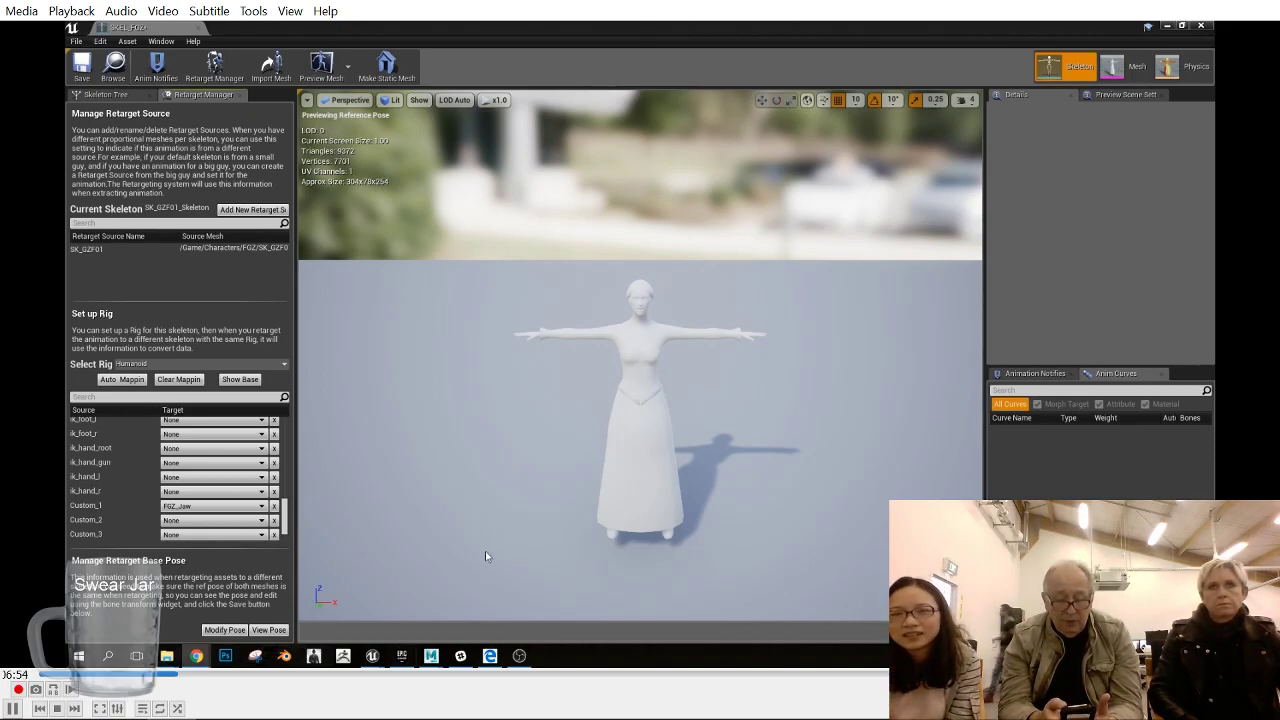
# - View the female character's retarget base pose, check its pose modification options, and show the skeleton's bone hierarchy
pyautogui.click(268, 630)
pyautogui.click(224, 630)
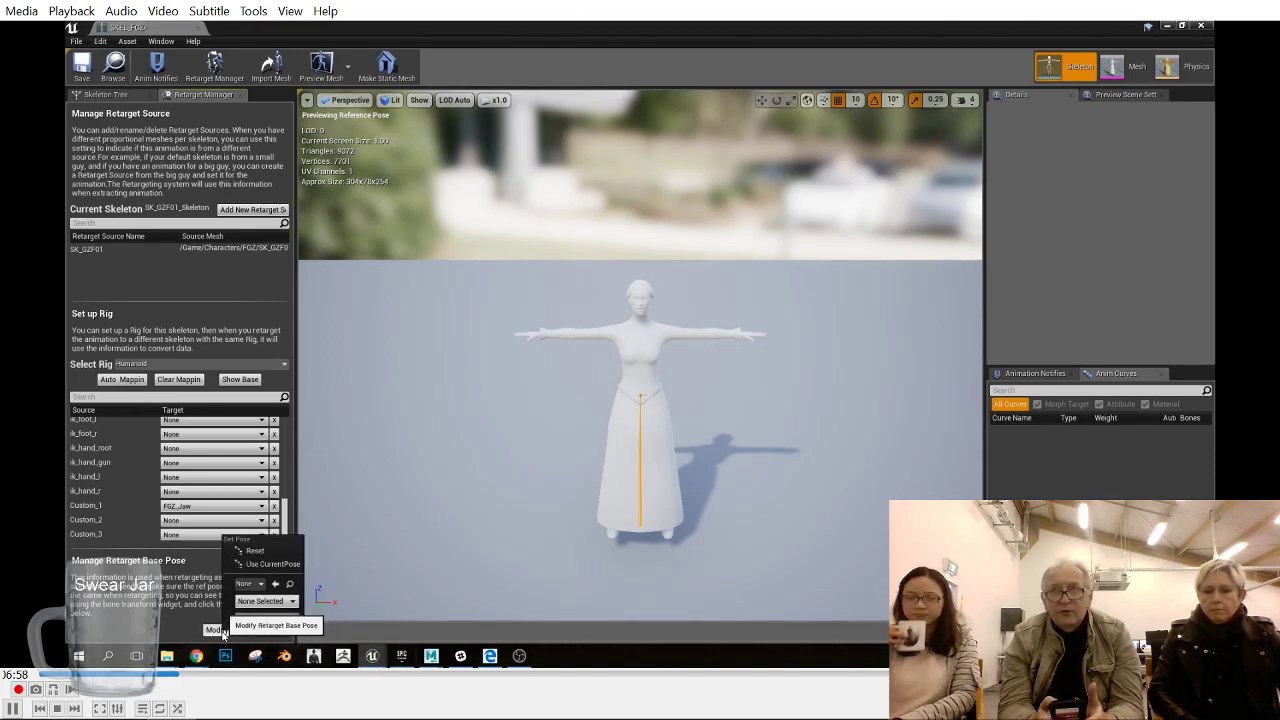
pyautogui.click(214, 626)
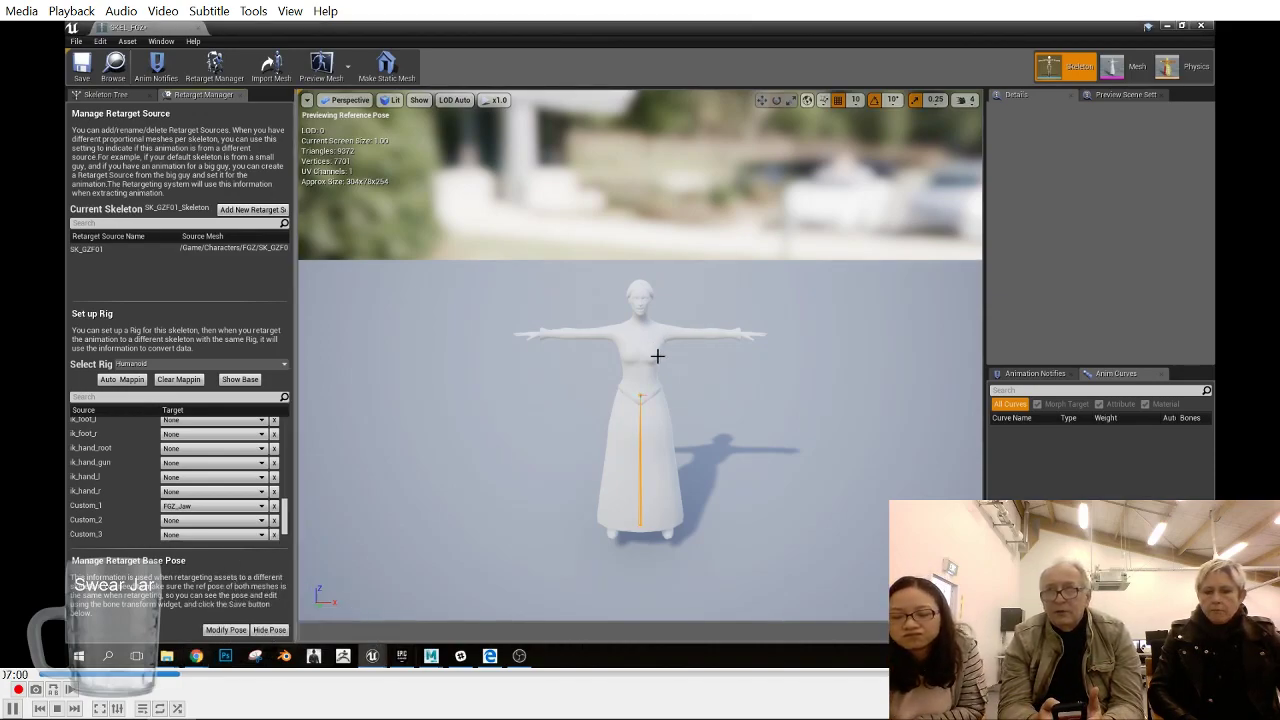
pyautogui.click(105, 94)
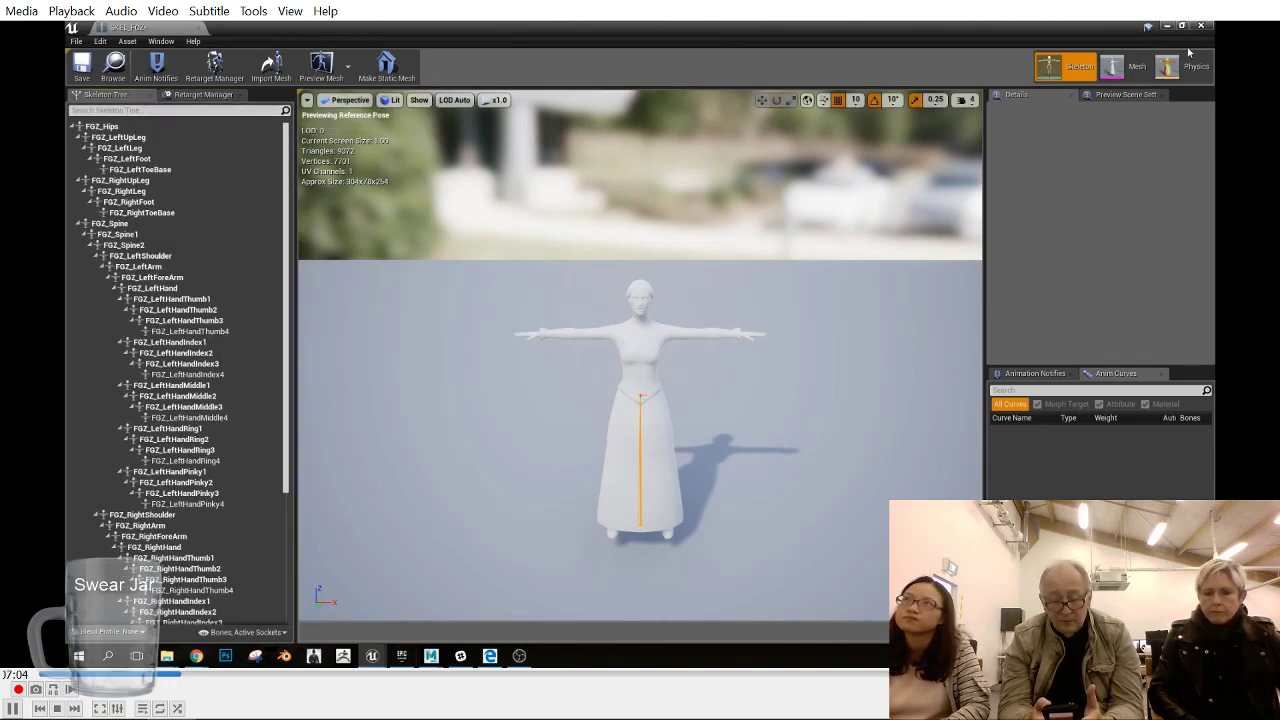
pyautogui.keyDown('alt'); pyautogui.moveTo(584, 402); pyautogui.dragTo(600, 455); pyautogui.keyUp('alt')
# - Switch to Maya and hide the groups Model02_F through Model07_F by setting their visibility to 0
pyautogui.moveTo(429, 658)
pyautogui.click(490, 598)
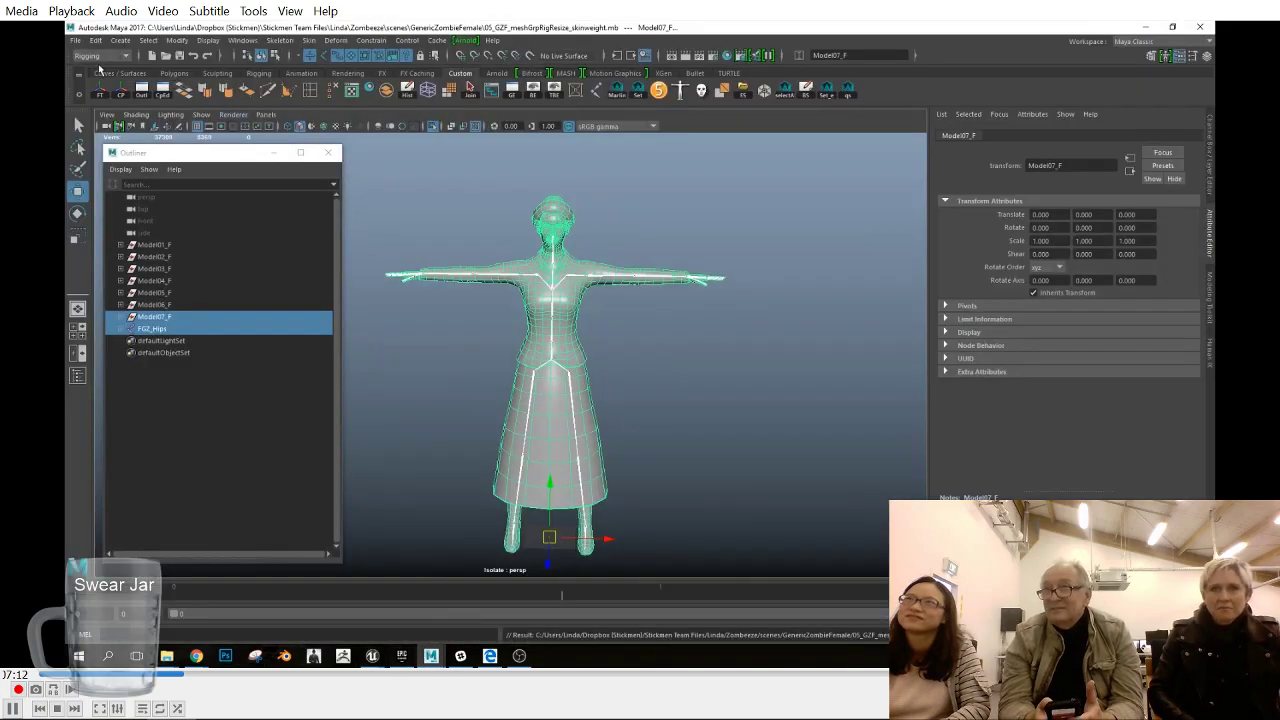
pyautogui.click(185, 258)
pyautogui.keyDown('shift'); pyautogui.click(180, 317); pyautogui.keyUp('shift')
pyautogui.click(1210, 154)
pyautogui.click(1180, 223)
pyautogui.write('0')
pyautogui.press('Return')
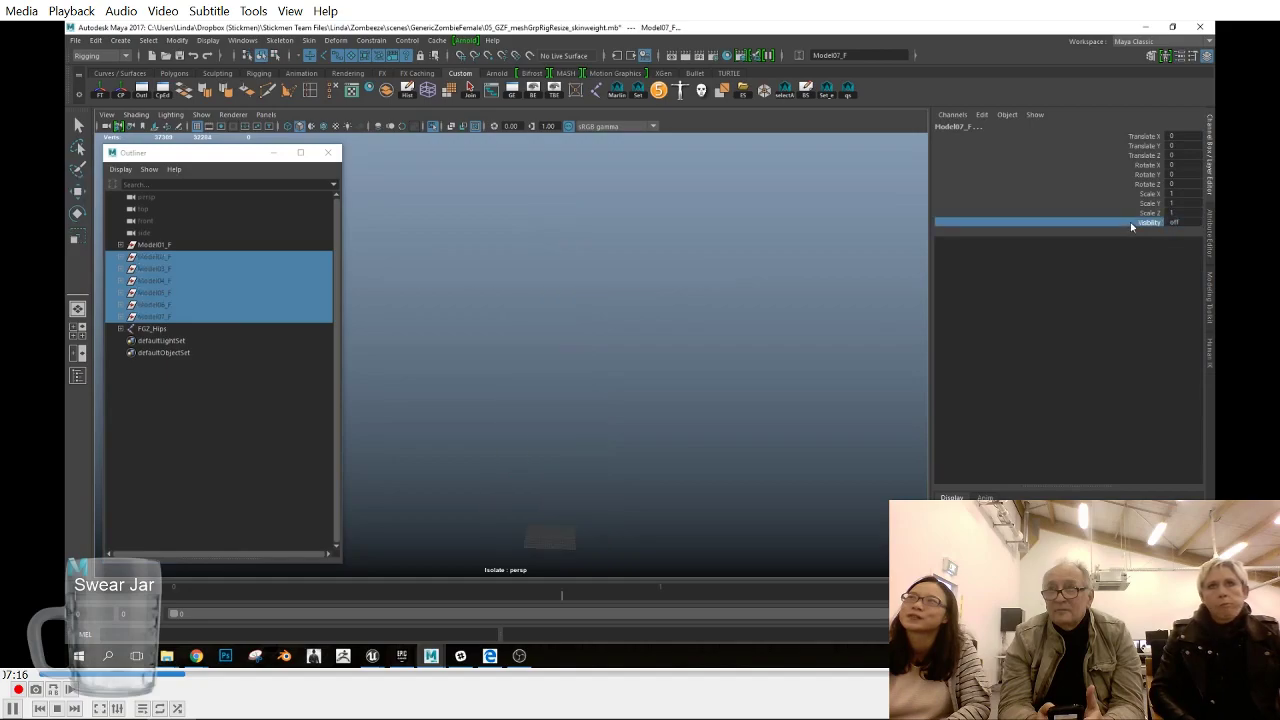
# - Turn off viewport isolation so Model01_F is displayed with the skeleton, and clear the selection
pyautogui.click(203, 246)
pyautogui.click(201, 115)
pyautogui.click(365, 134)
pyautogui.click(660, 352)
pyautogui.press('w')
pyautogui.moveTo(650, 352)
pyautogui.keyDown('alt'); pyautogui.mouseDown()
pyautogui.moveTo(686, 352)
pyautogui.moveTo(650, 352)
pyautogui.mouseUp(); pyautogui.keyUp('alt')
# - Start a new reference from the Reference Editor and browse to the GenericZombie export/new folder
pyautogui.click(76, 40)
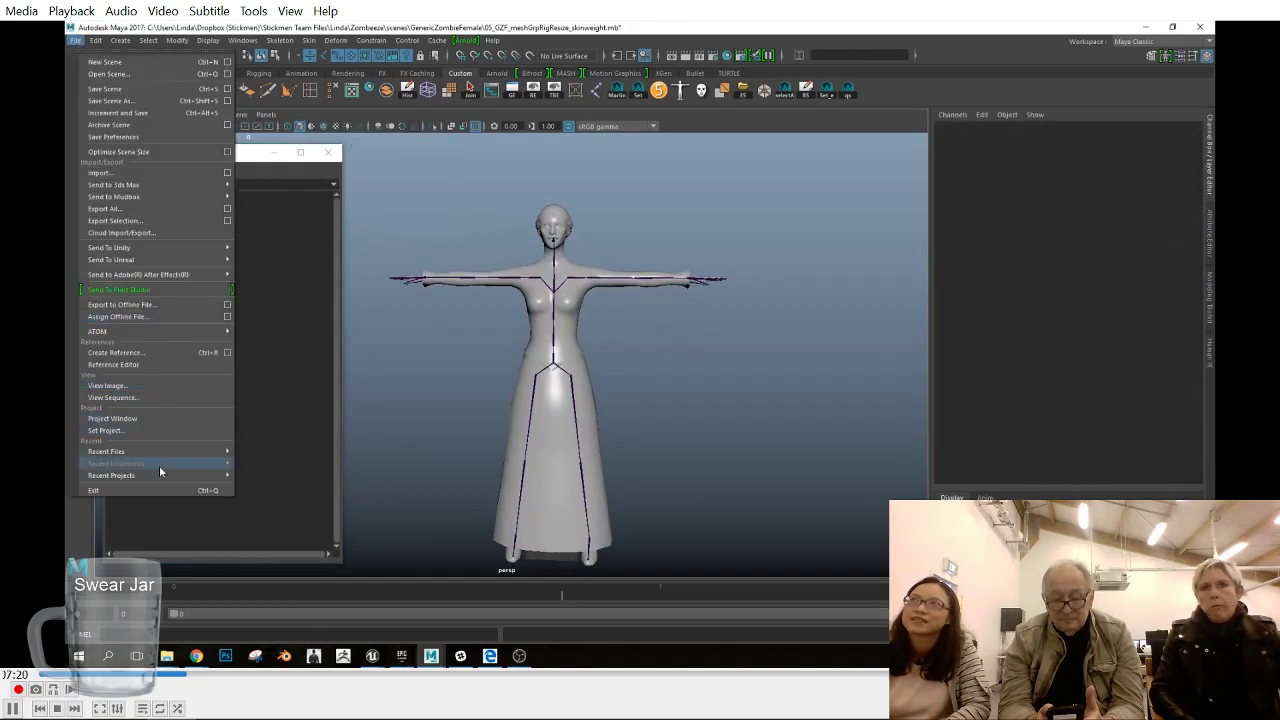
pyautogui.click(160, 364)
pyautogui.click(232, 181)
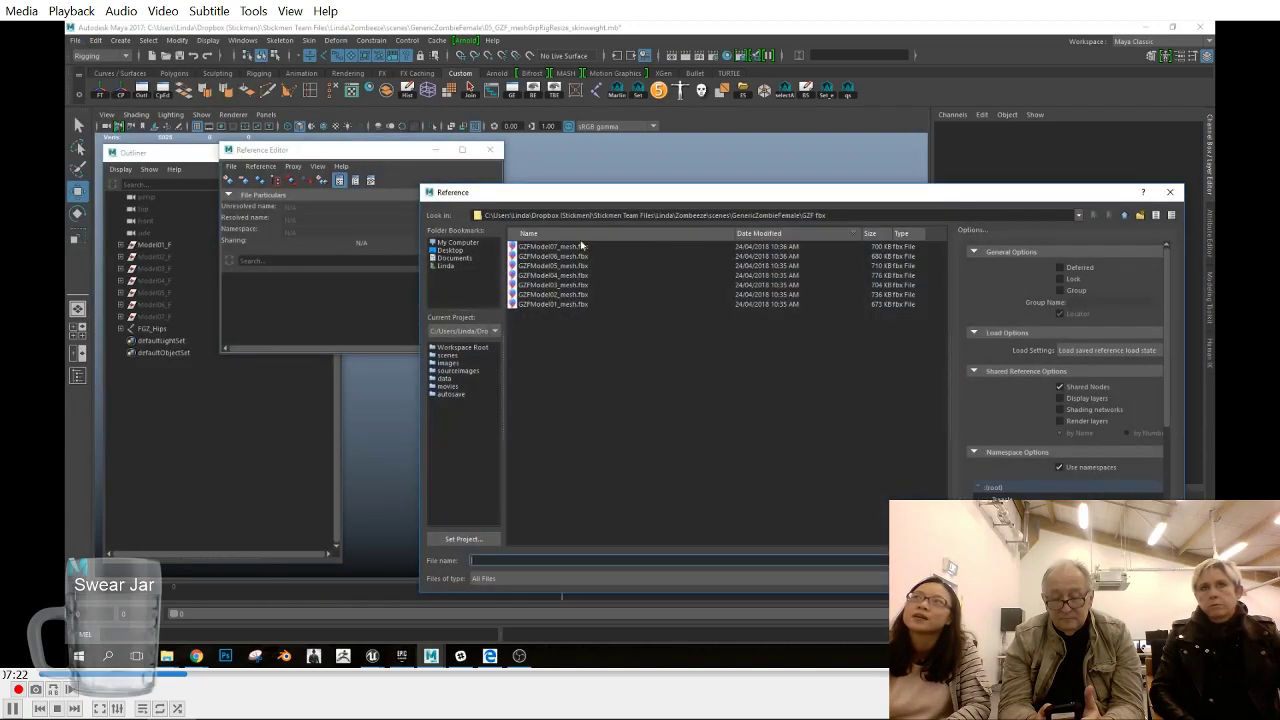
pyautogui.click(1125, 215)
pyautogui.click(1125, 215)
pyautogui.doubleClick(546, 288)
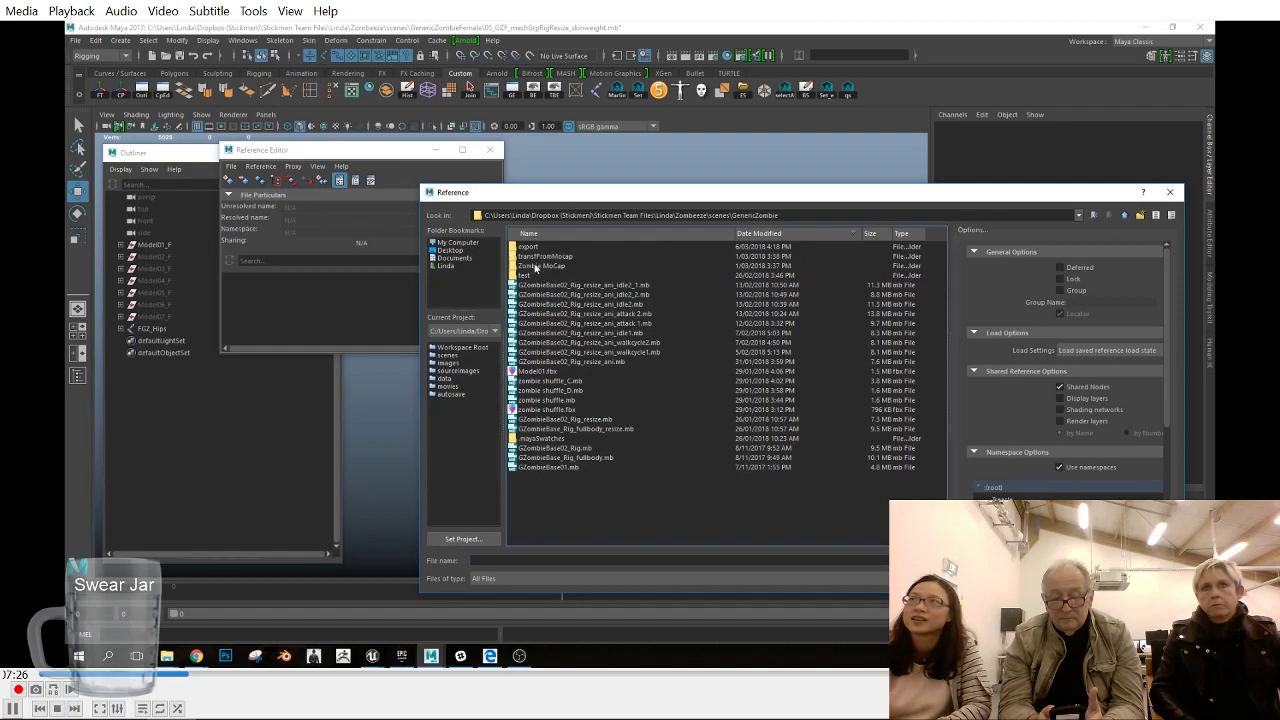
pyautogui.doubleClick(536, 249)
pyautogui.doubleClick(534, 248)
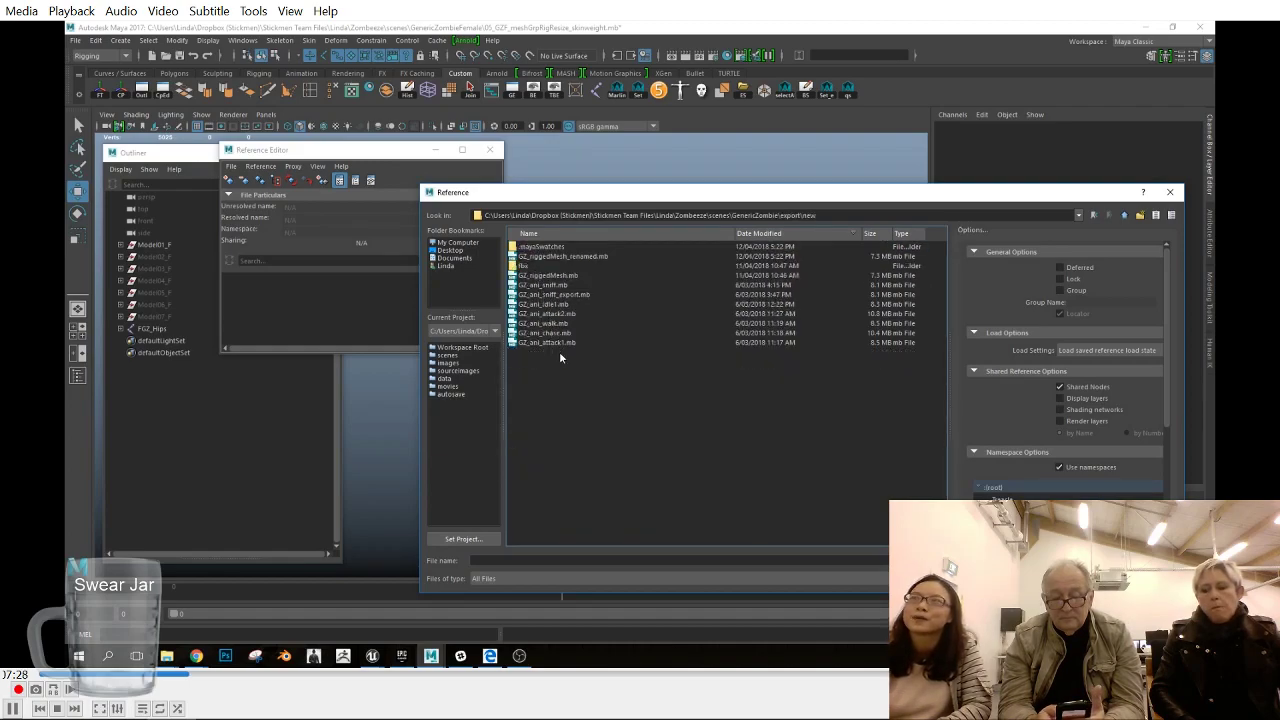
# - Reference GZ_riggedMesh.mb into the female scene and close the Reference Editor
pyautogui.click(553, 257)
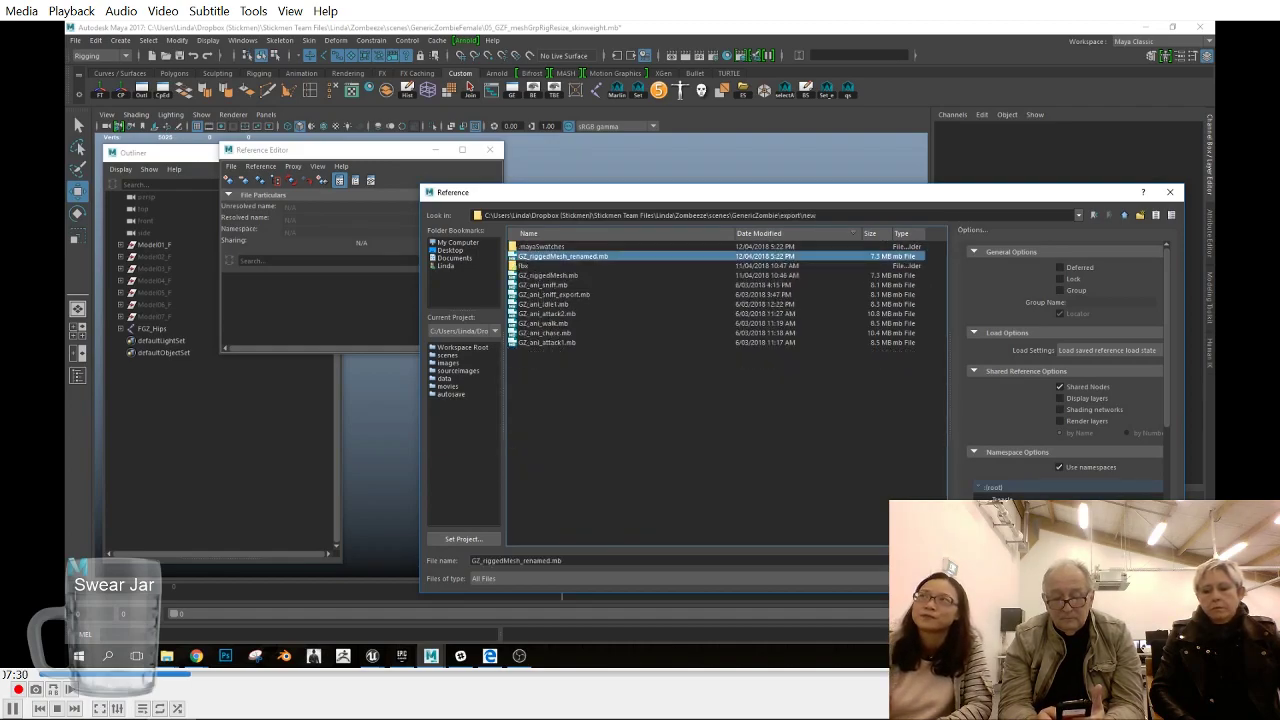
pyautogui.click(540, 276)
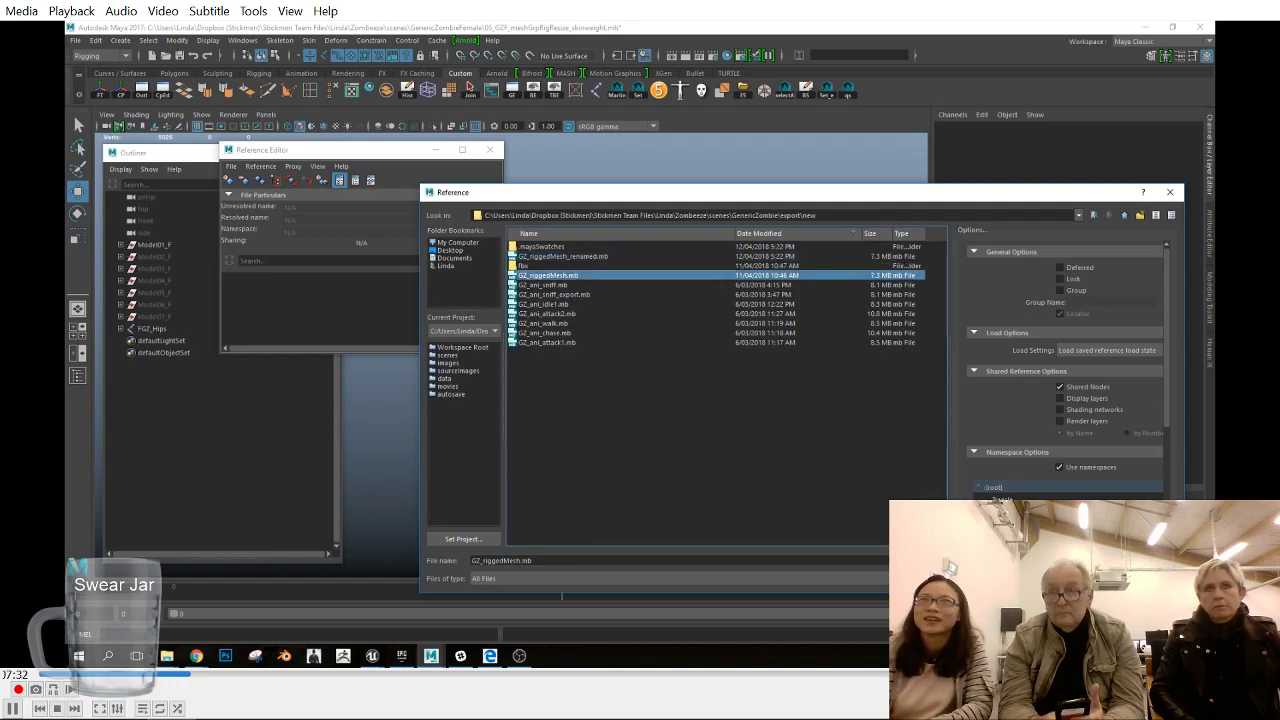
pyautogui.click(1143, 561)
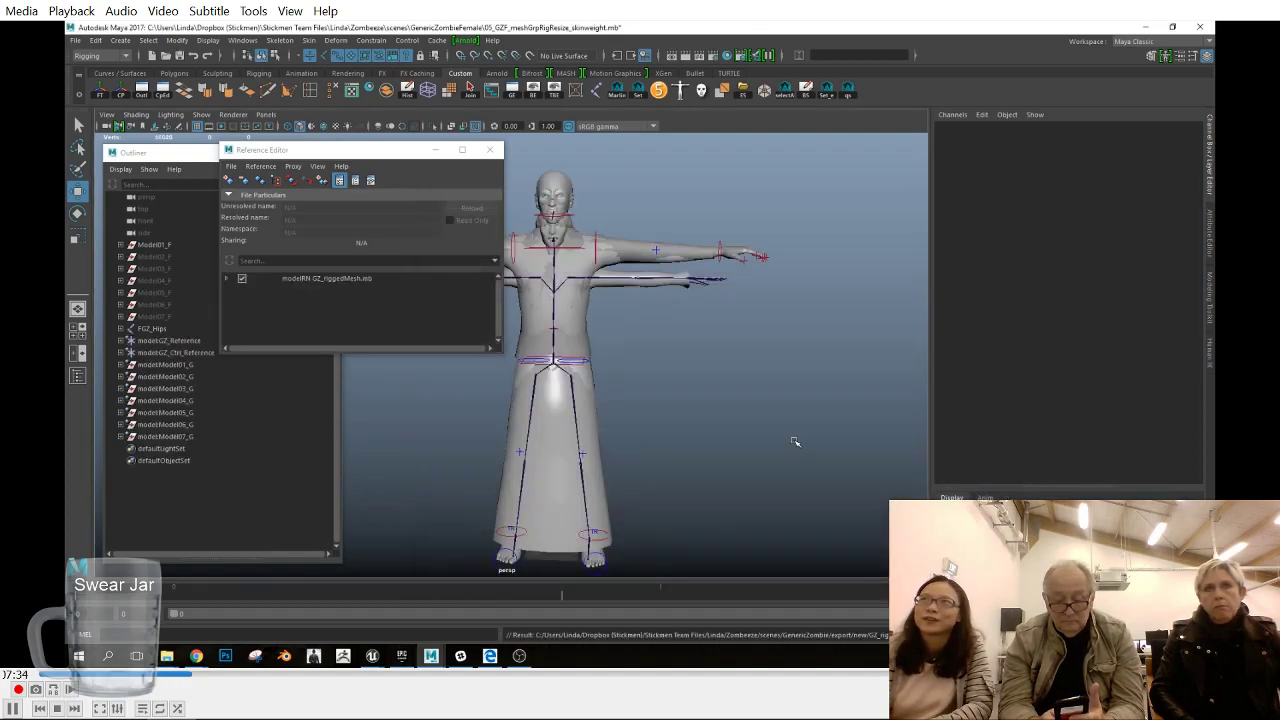
pyautogui.moveTo(389, 155); pyautogui.dragTo(492, 252)
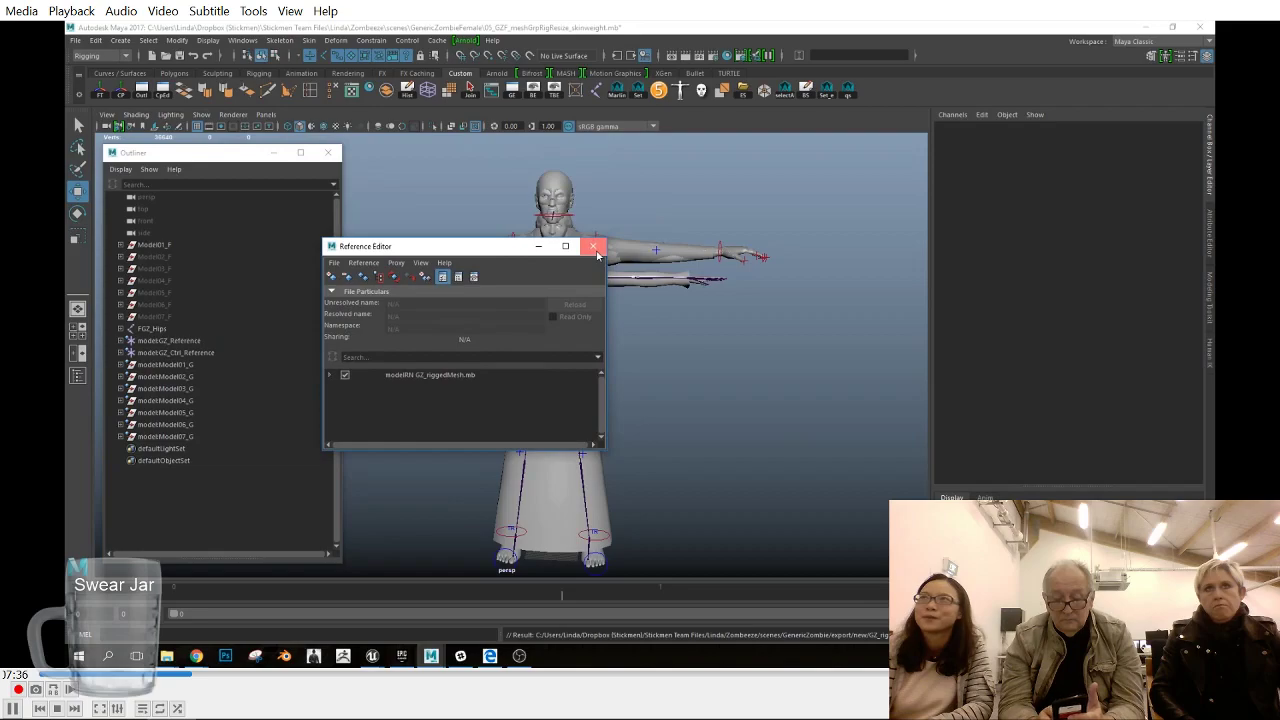
pyautogui.click(594, 246)
# - Select model:GZ_Reference and model:GZ_Ctrl_Reference together and set Scale X, Y and Z to 0.91
pyautogui.click(168, 340)
pyautogui.keyDown('shift'); pyautogui.click(175, 352); pyautogui.keyUp('shift')
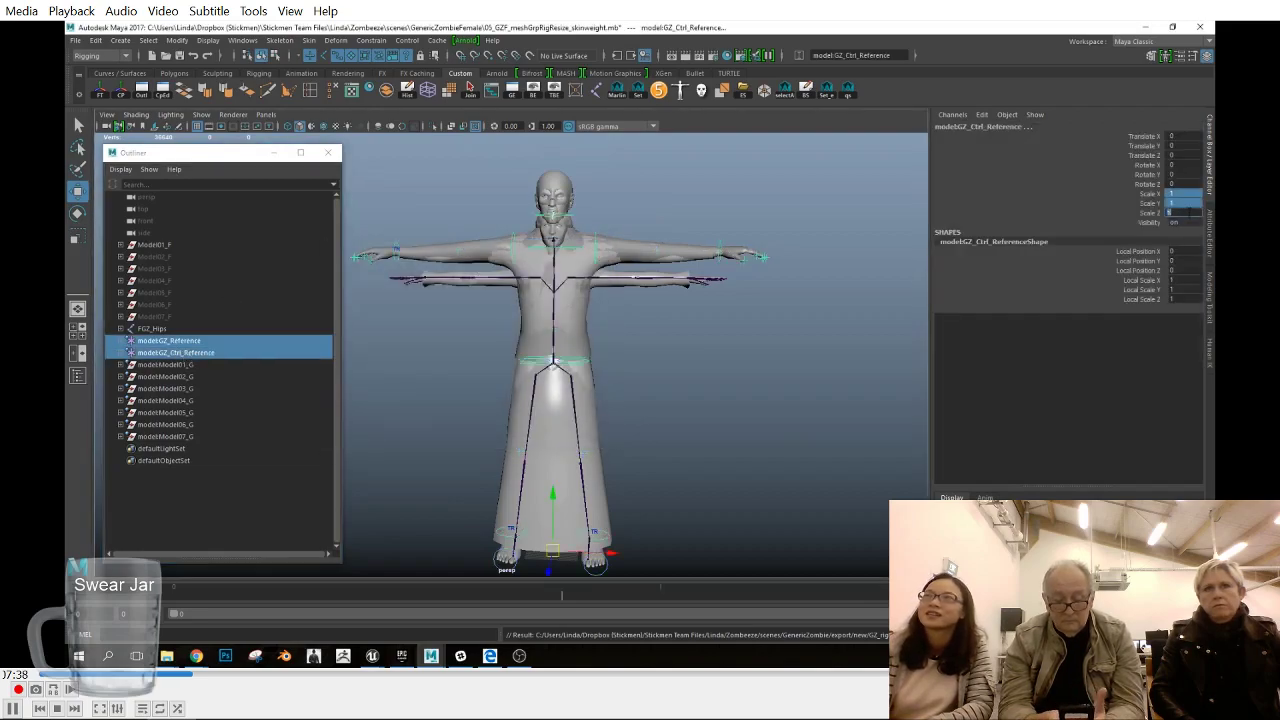
pyautogui.click(1140, 215)
pyautogui.keyDown('alt'); pyautogui.moveTo(664, 345); pyautogui.dragTo(651, 377); pyautogui.keyUp('alt')
pyautogui.click(1178, 213)
pyautogui.click(1147, 195)
pyautogui.moveTo(1183, 194); pyautogui.dragTo(1183, 210)
pyautogui.write('0.91')
pyautogui.click(1132, 216)
pyautogui.keyDown('alt'); pyautogui.moveTo(670, 421); pyautogui.dragTo(794, 421); pyautogui.keyUp('alt')
pyautogui.scroll(5, 672, 388)
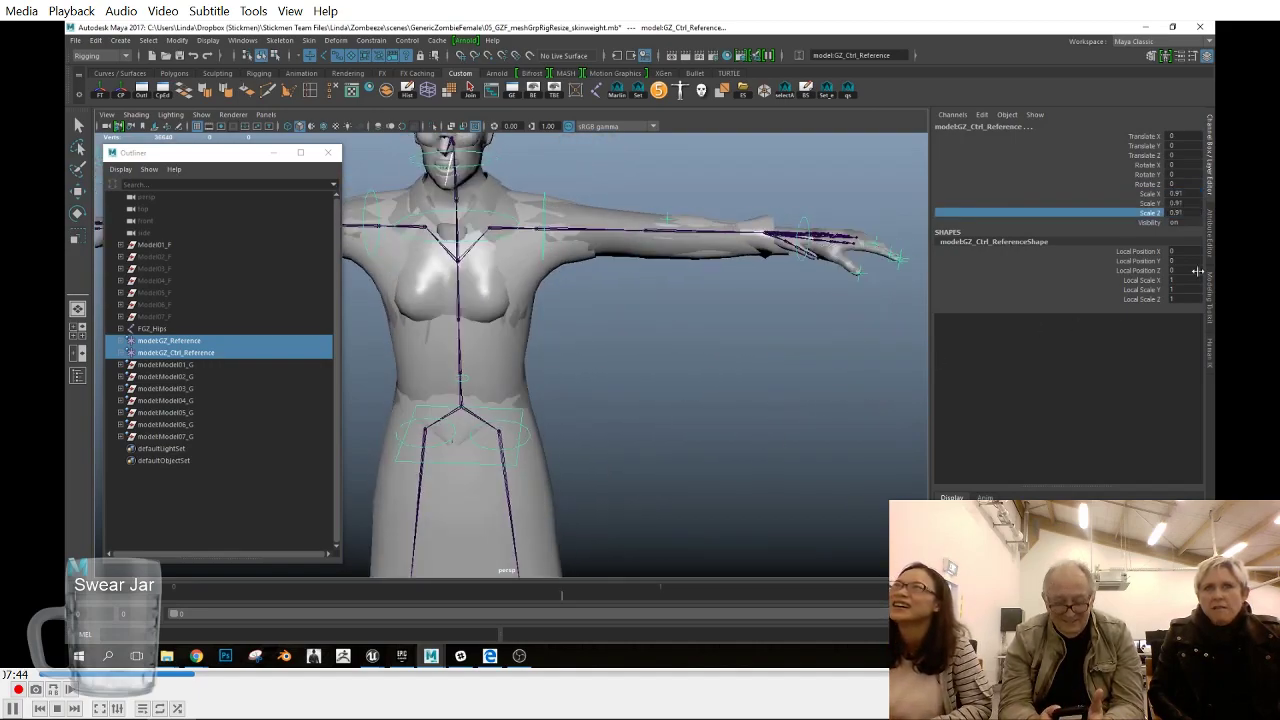
# - Set the HumanIK source of the model:GZ character to None
pyautogui.click(1209, 350)
pyautogui.click(1056, 134)
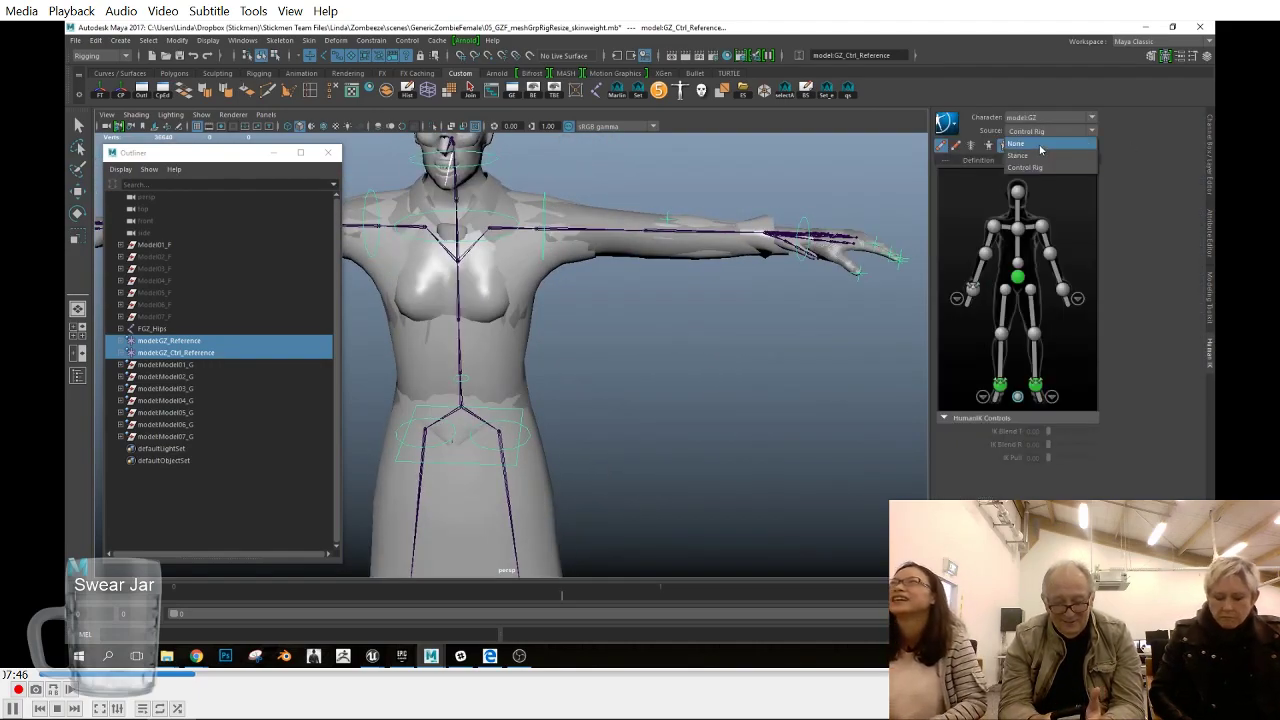
pyautogui.click(1040, 144)
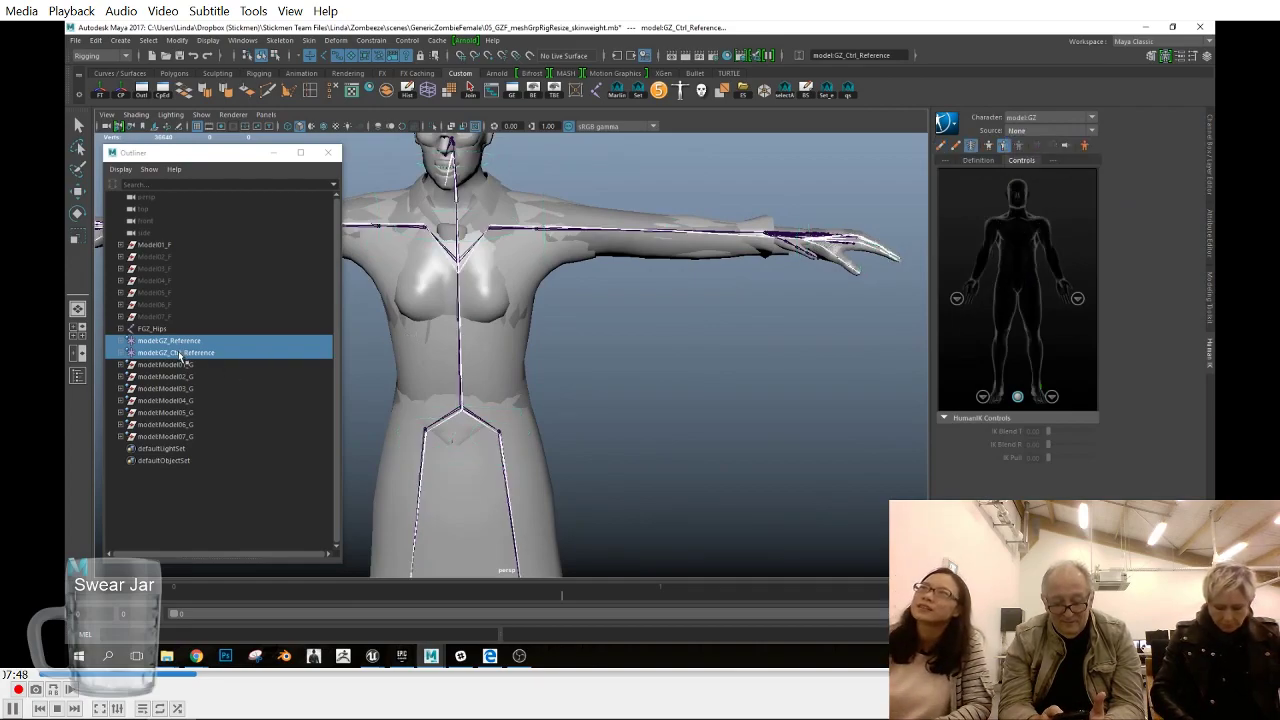
# - Hide model:Model02_G through model:Model07_G by setting their visibility to 0
pyautogui.click(184, 377)
pyautogui.keyDown('shift'); pyautogui.click(192, 436); pyautogui.keyUp('shift')
pyautogui.click(1209, 126)
pyautogui.click(1174, 222)
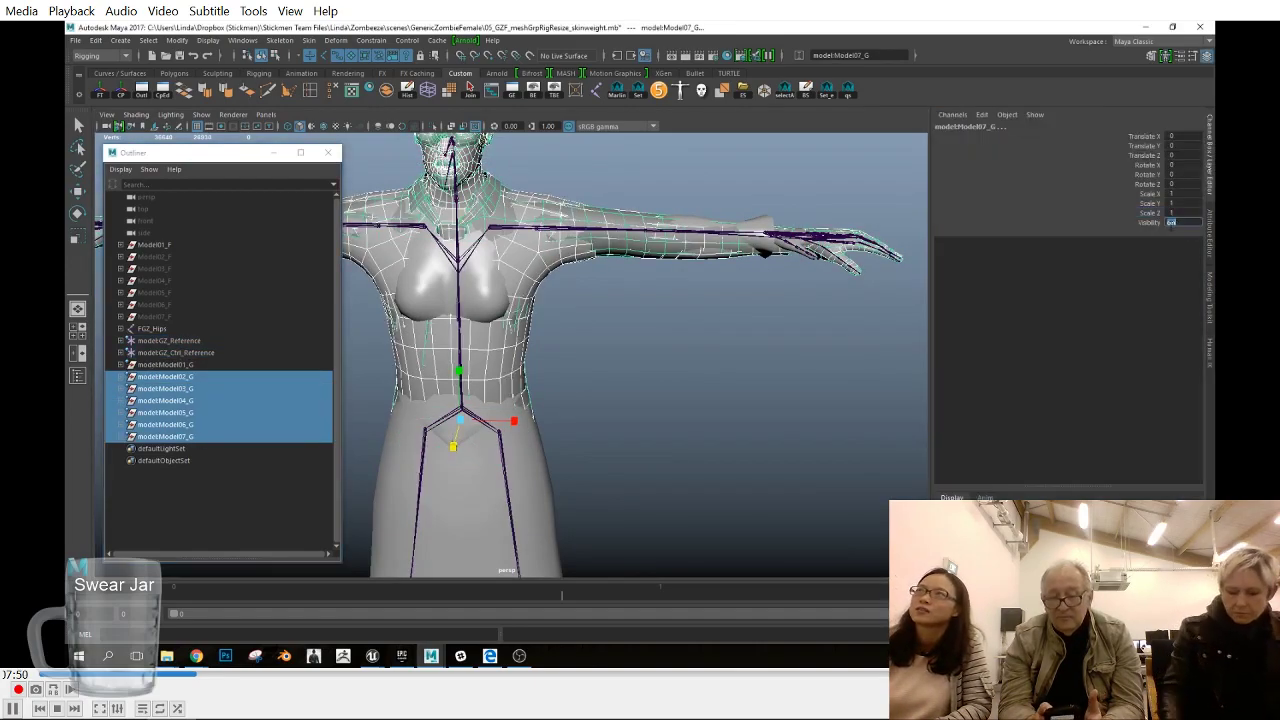
pyautogui.write('0')
pyautogui.press('Return')
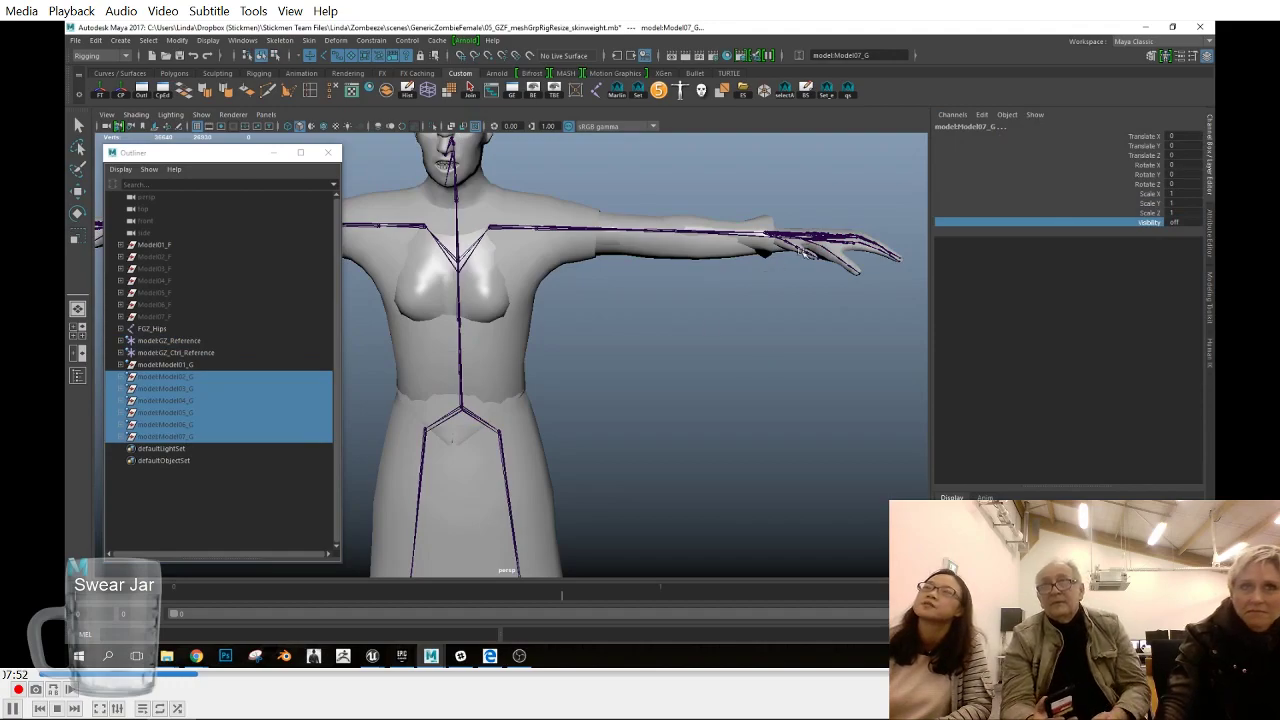
# - Rescale model:GZ_Reference on all three axes to bring the male model to the female character's size
pyautogui.click(502, 354)
pyautogui.click(313, 42)
pyautogui.keyDown('alt'); pyautogui.moveTo(590, 335); pyautogui.dragTo(600, 363); pyautogui.keyUp('alt')
pyautogui.scroll(-6, 597, 371)
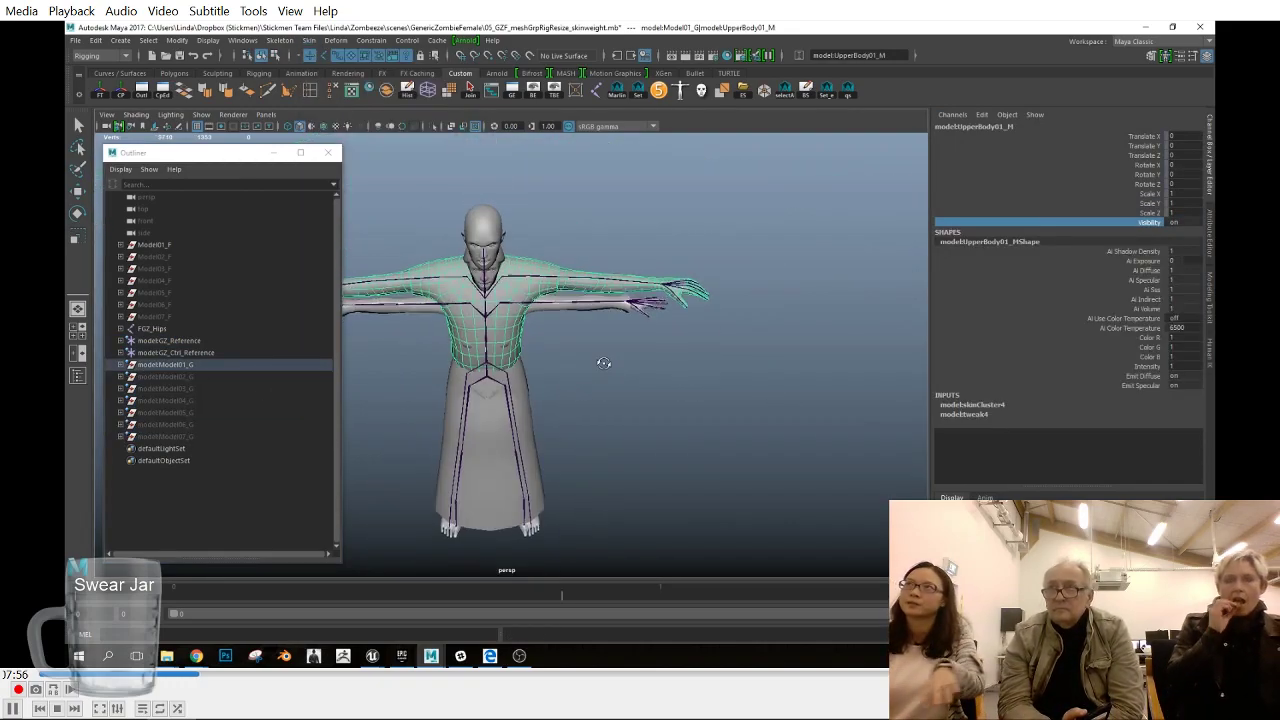
pyautogui.click(165, 340)
pyautogui.keyDown('shift'); pyautogui.click(170, 352); pyautogui.keyUp('shift')
pyautogui.keyDown('alt'); pyautogui.moveTo(693, 427); pyautogui.dragTo(665, 437); pyautogui.keyUp('alt')
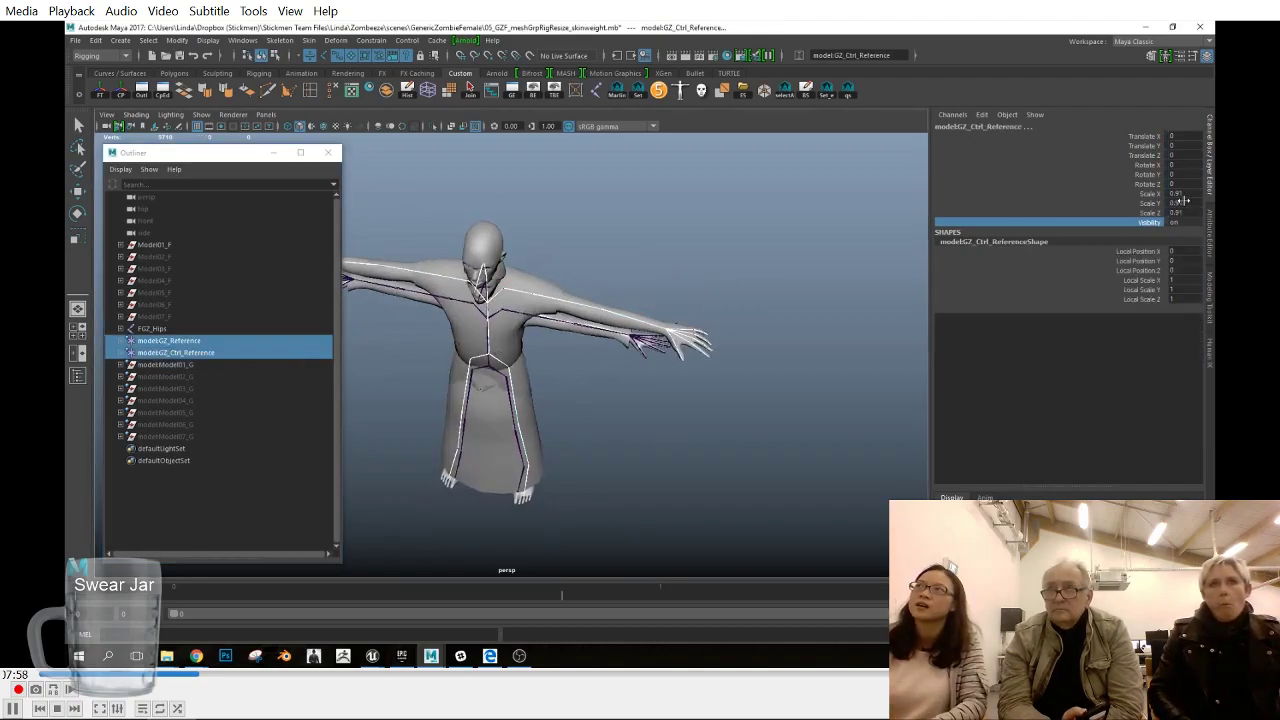
pyautogui.click(170, 341)
pyautogui.click(1185, 194)
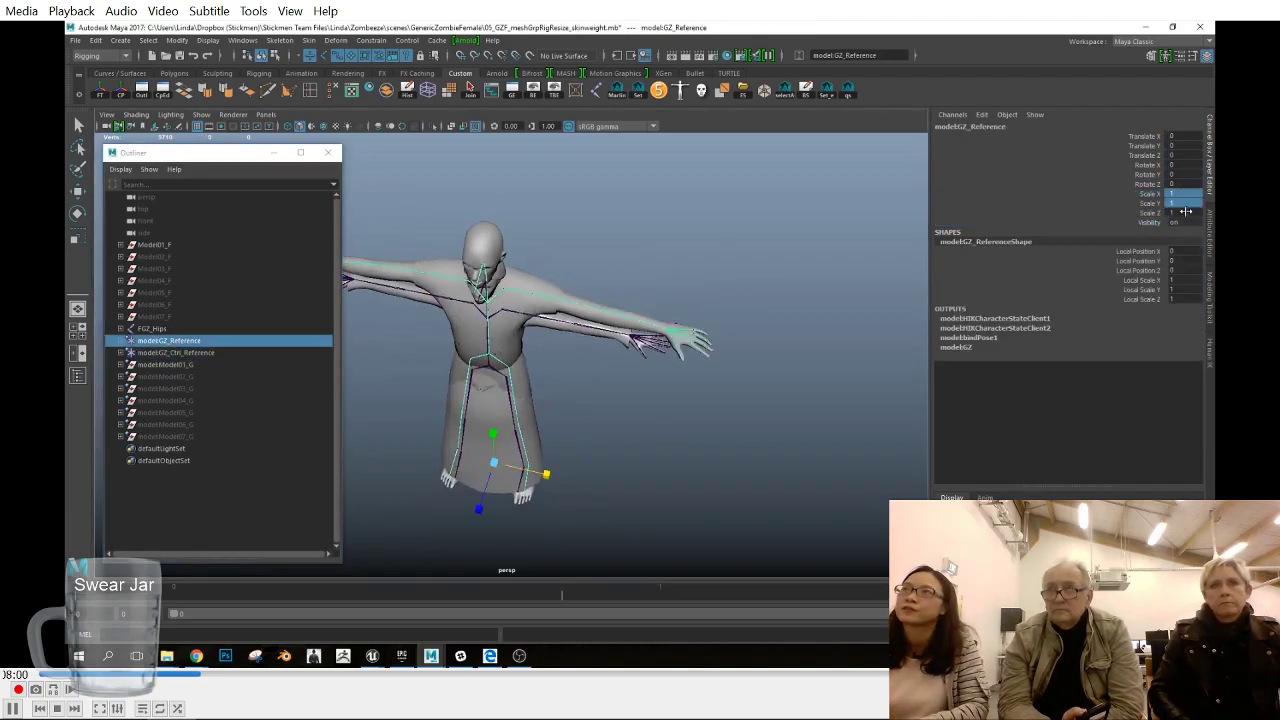
pyautogui.press('Return')
# - Compare how the arms and upper bodies of the overlapping male and female models line up
pyautogui.keyDown('alt'); pyautogui.moveTo(660, 426); pyautogui.dragTo(661, 438); pyautogui.keyUp('alt')
pyautogui.keyDown('alt'); pyautogui.moveTo(661, 438); pyautogui.dragTo(732, 441, button='right'); pyautogui.keyUp('alt')
pyautogui.keyDown('alt'); pyautogui.moveTo(737, 443); pyautogui.dragTo(732, 405); pyautogui.keyUp('alt')
pyautogui.keyDown('alt'); pyautogui.moveTo(725, 392); pyautogui.dragTo(743, 380, button='right'); pyautogui.keyUp('alt')
pyautogui.click(730, 298)
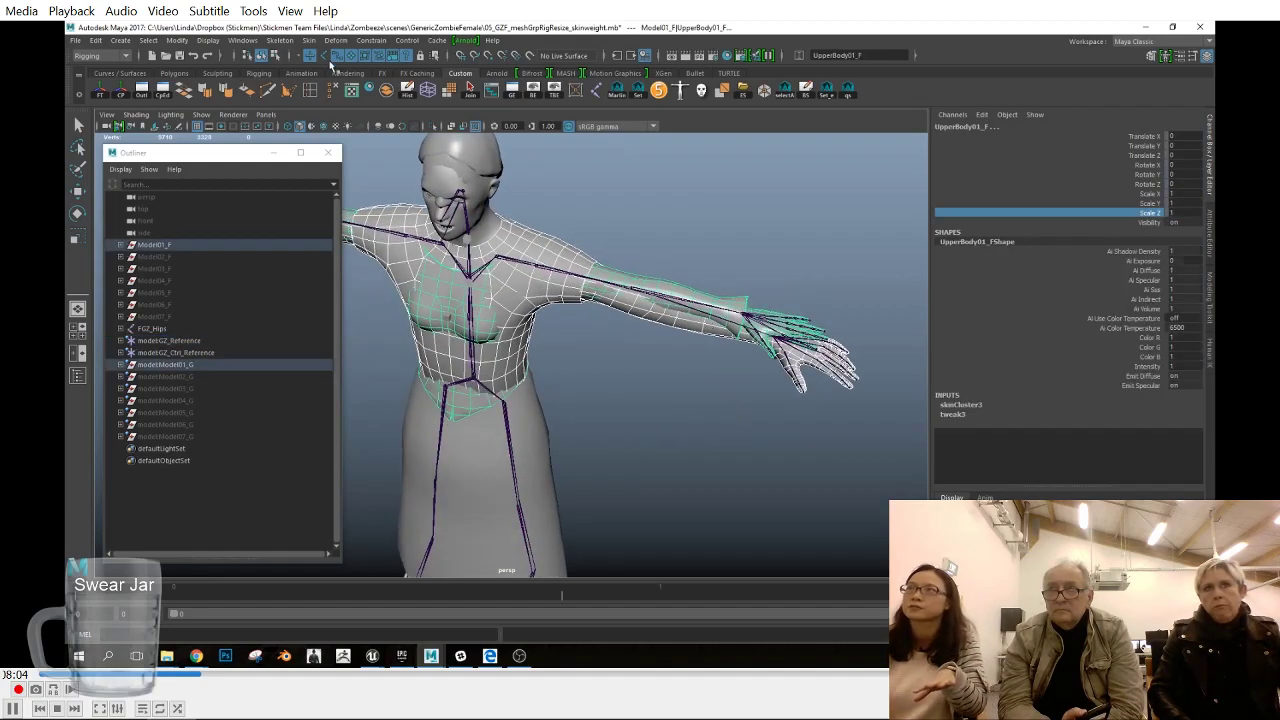
# - Try rotating the FGZ_LeftForeArm joint to about -5.5 in Y after checking the Rotate tool settings, and undo the rotation
pyautogui.click(721, 304)
pyautogui.keyDown('alt'); pyautogui.moveTo(708, 366); pyautogui.dragTo(743, 349); pyautogui.keyUp('alt')
pyautogui.keyDown('alt'); pyautogui.moveTo(743, 349); pyautogui.dragTo(683, 383, button='right'); pyautogui.keyUp('alt')
pyautogui.keyDown('alt'); pyautogui.moveTo(683, 383); pyautogui.dragTo(657, 398); pyautogui.keyUp('alt')
pyautogui.press('e')
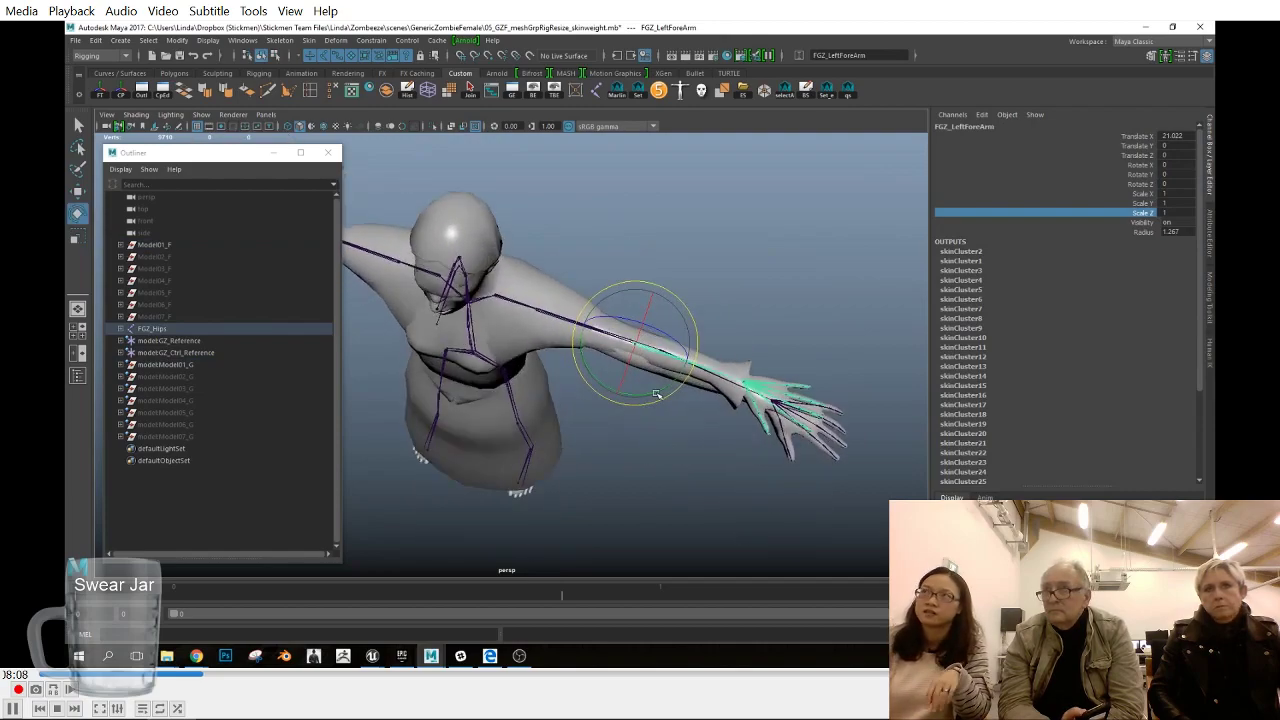
pyautogui.doubleClick(77, 213)
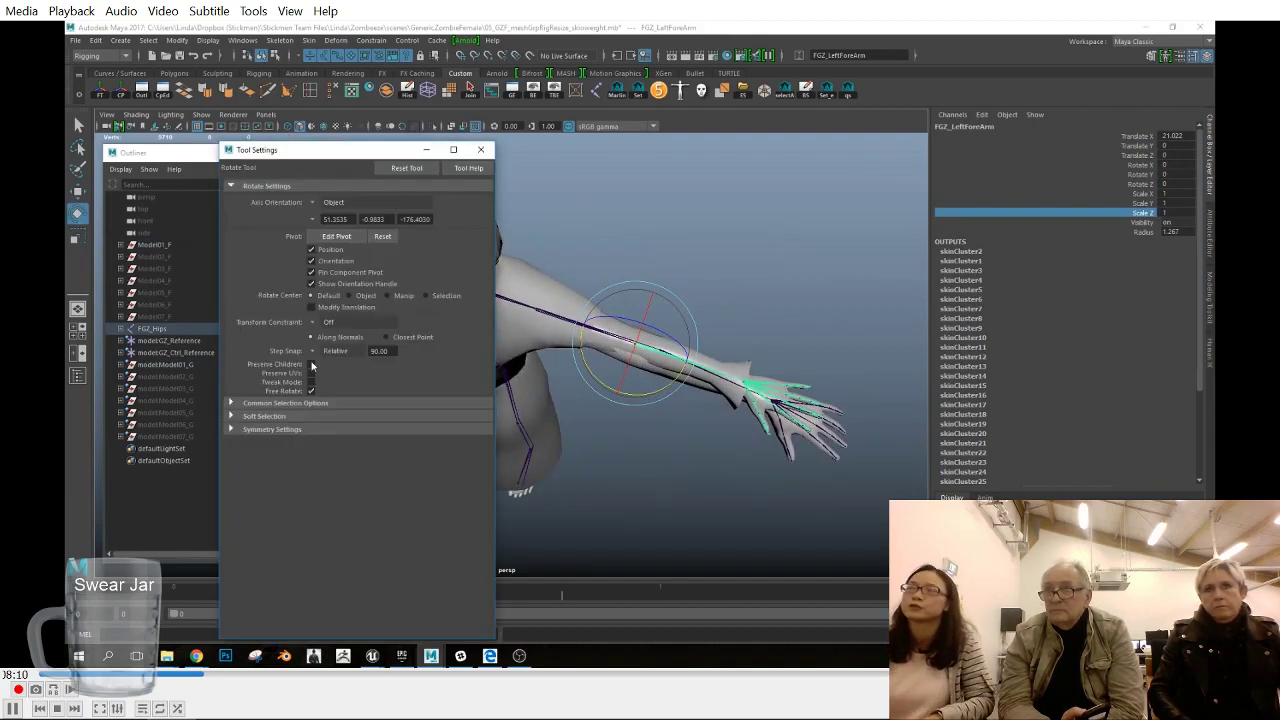
pyautogui.click(341, 359)
pyautogui.click(481, 150)
pyautogui.moveTo(644, 394); pyautogui.dragTo(639, 396)
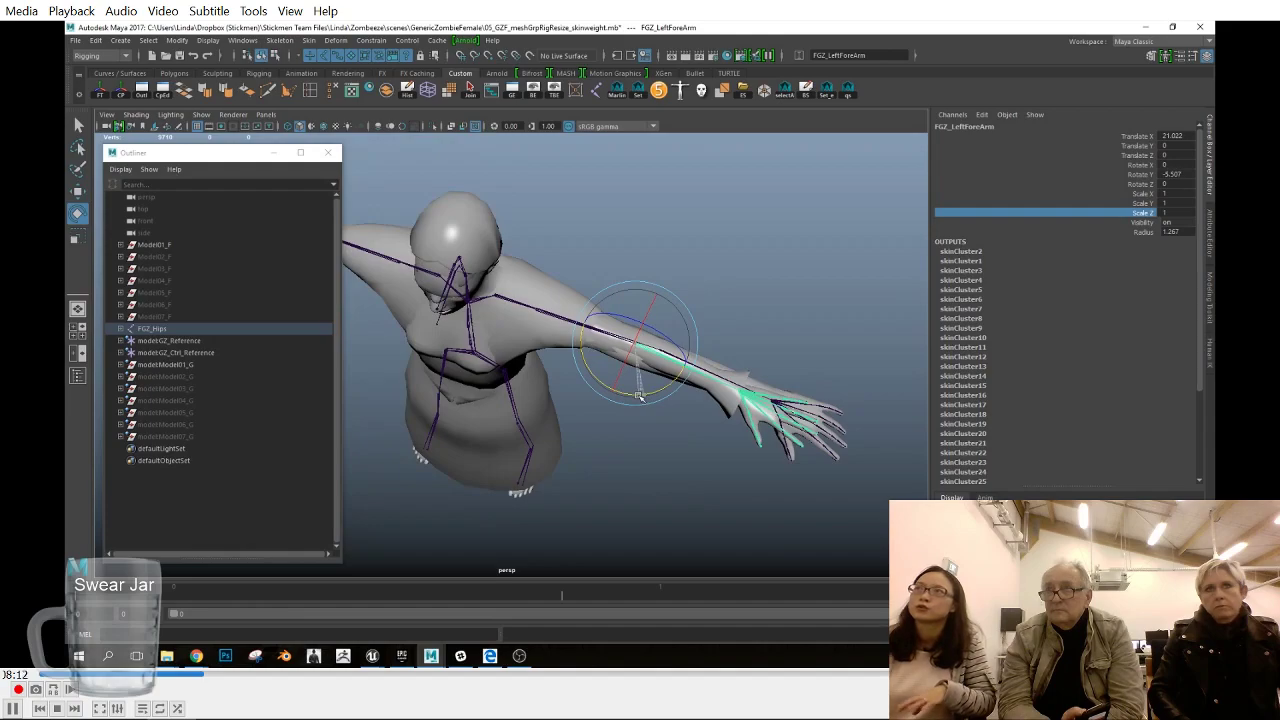
pyautogui.hotkey('ctrl', 'z')
# - Inspect the overlapping models from several angles, check the female skeleton in Unreal, and return to Maya
pyautogui.keyDown('alt'); pyautogui.moveTo(664, 477); pyautogui.dragTo(740, 471); pyautogui.keyUp('alt')
pyautogui.press('f')
pyautogui.keyDown('alt'); pyautogui.moveTo(740, 471); pyautogui.dragTo(540, 415, button='right'); pyautogui.keyUp('alt')
pyautogui.keyDown('alt'); pyautogui.moveTo(540, 415); pyautogui.dragTo(671, 389, button='middle'); pyautogui.keyUp('alt')
pyautogui.keyDown('alt'); pyautogui.moveTo(671, 389); pyautogui.dragTo(631, 416); pyautogui.keyUp('alt')
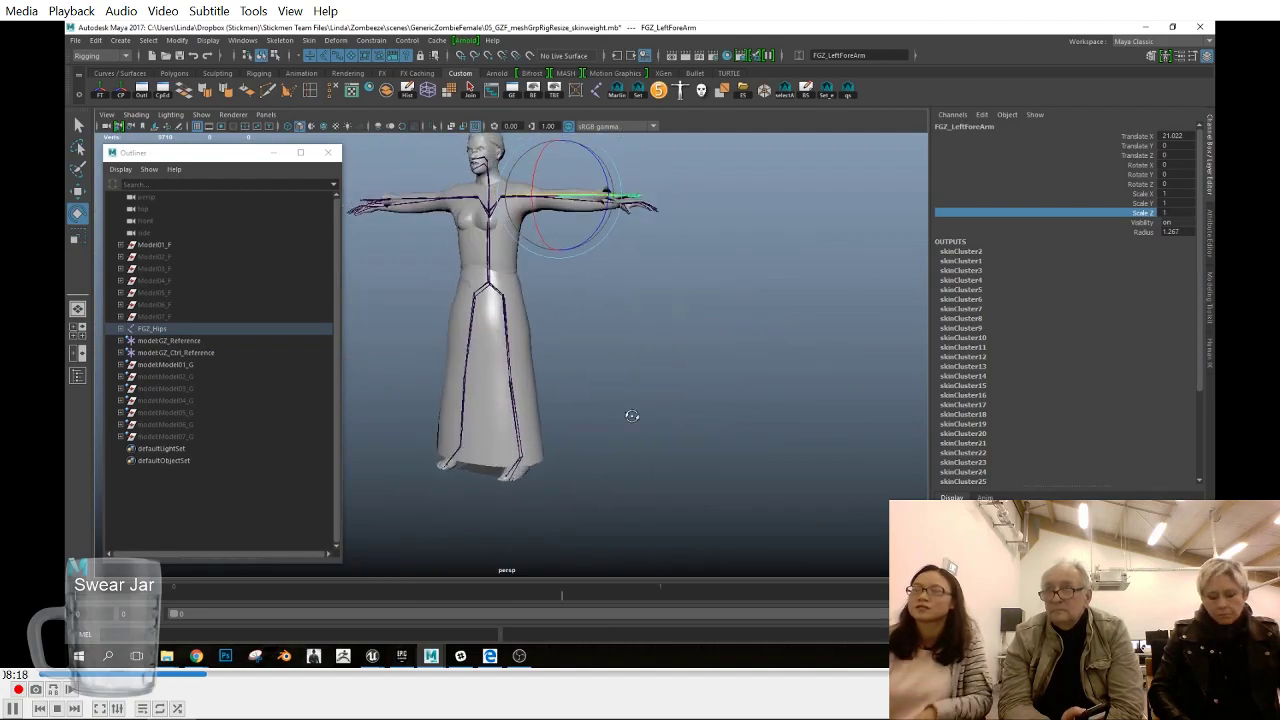
pyautogui.click(1147, 28)
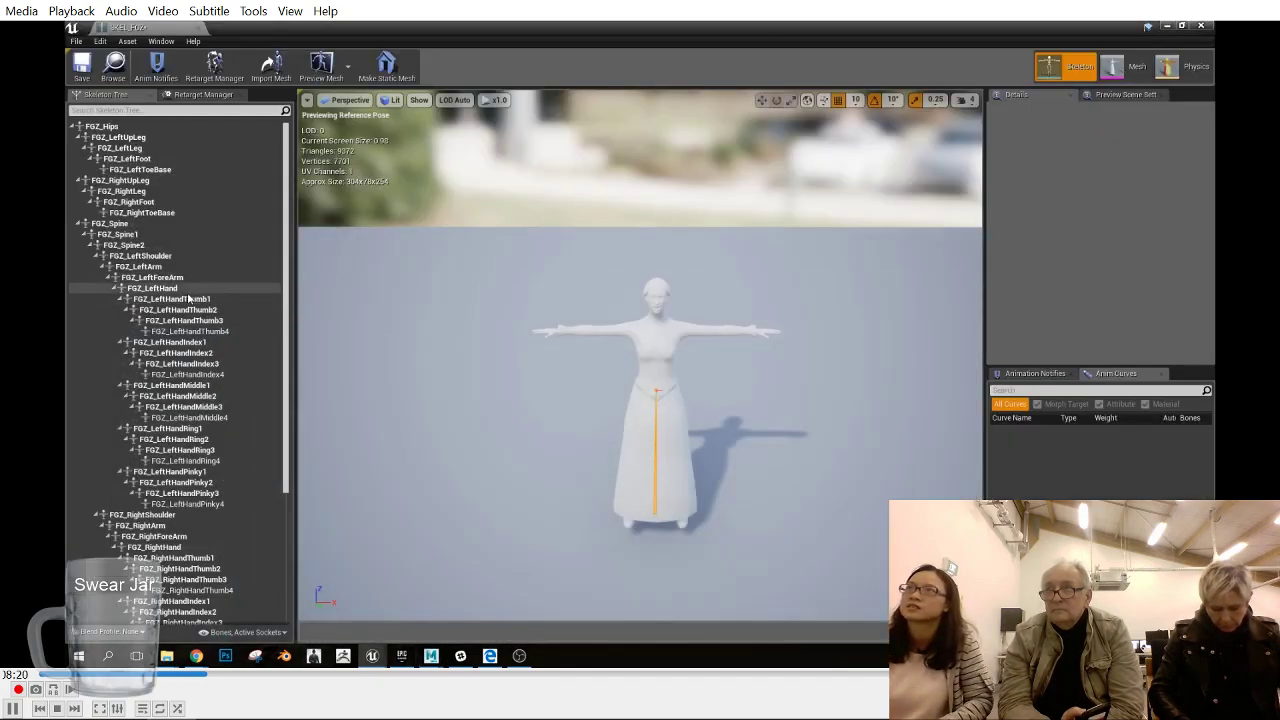
pyautogui.click(431, 656)
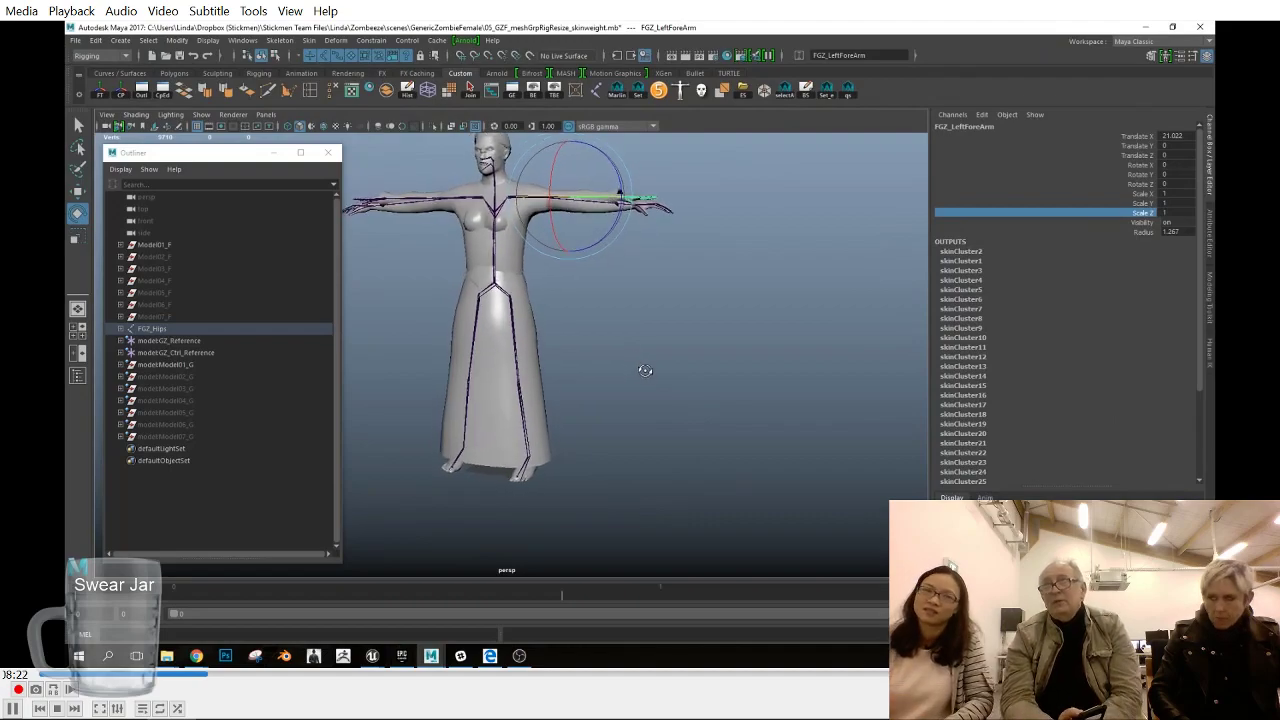
# - Rotate FGZ_LeftArm to about -4.2 in Z in the front view, lining the female arm up with the male arm
pyautogui.moveTo(569, 231); pyautogui.dragTo(568, 234)
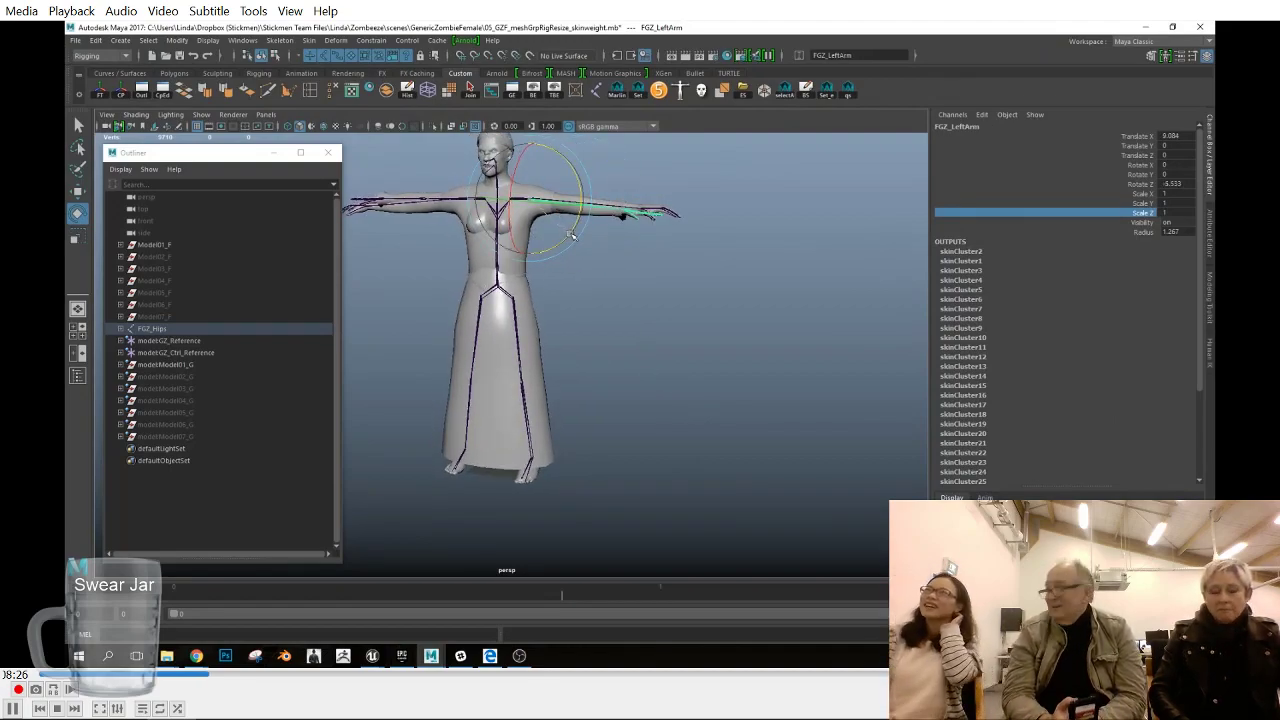
pyautogui.moveTo(571, 234); pyautogui.dragTo(571, 236)
pyautogui.press('space')
pyautogui.moveTo(606, 287); pyautogui.dragTo(613, 313)
pyautogui.press('f')
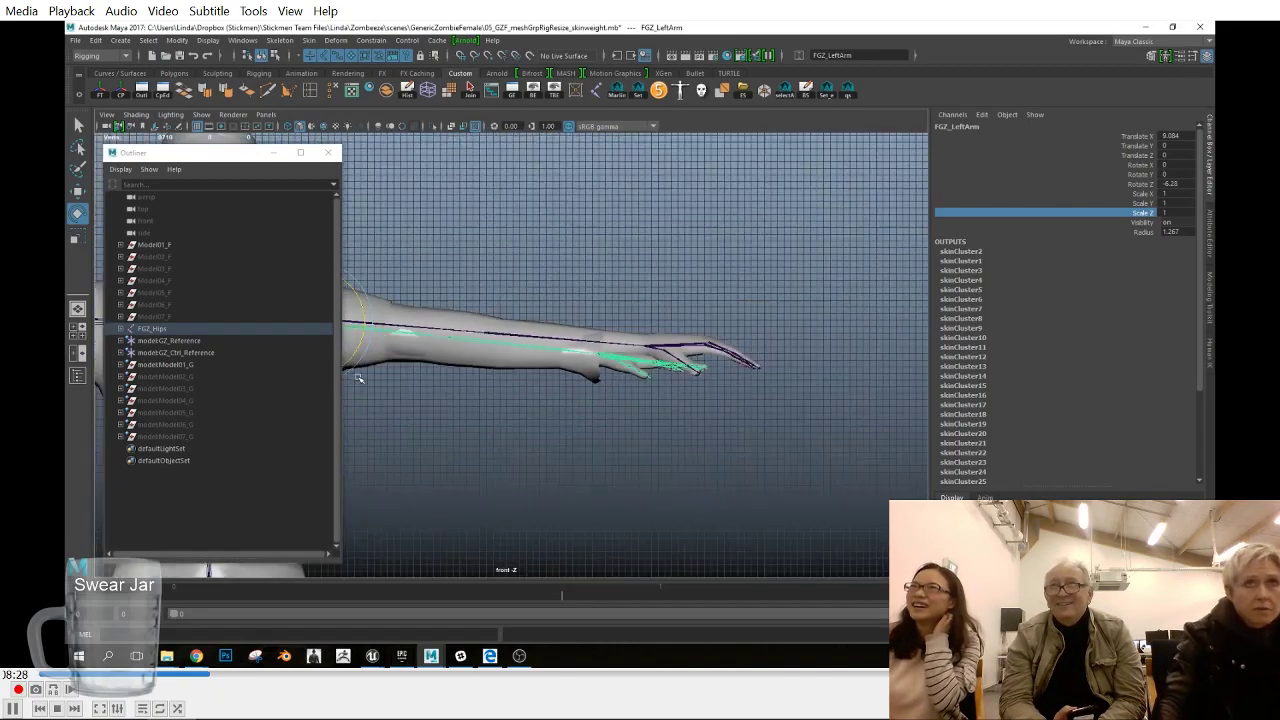
pyautogui.scroll(-2, 531, 377)
pyautogui.keyDown('alt'); pyautogui.moveTo(600, 402); pyautogui.dragTo(811, 378, button='middle'); pyautogui.keyUp('alt')
pyautogui.moveTo(534, 304); pyautogui.dragTo(538, 299)
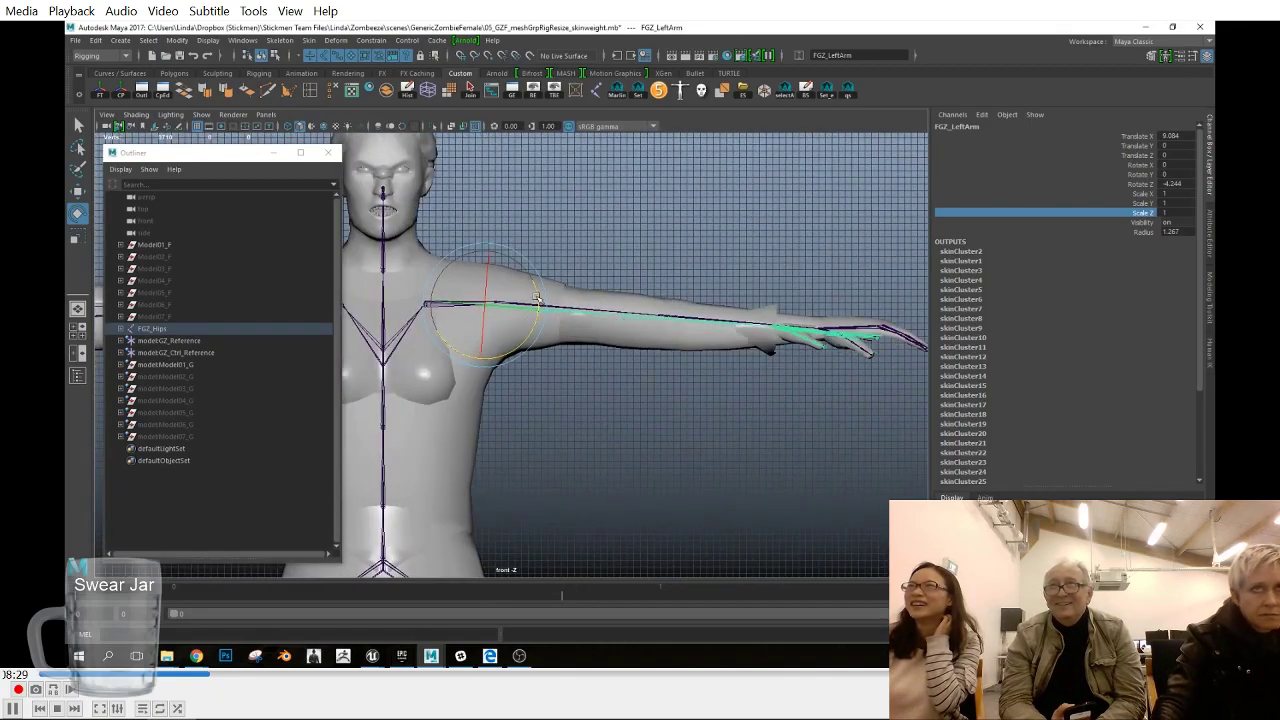
# - Switch to Unreal, select FGZ_LeftArm in the female skeleton and display the skeleton's bones on the mesh
pyautogui.click(1146, 26)
pyautogui.click(190, 268)
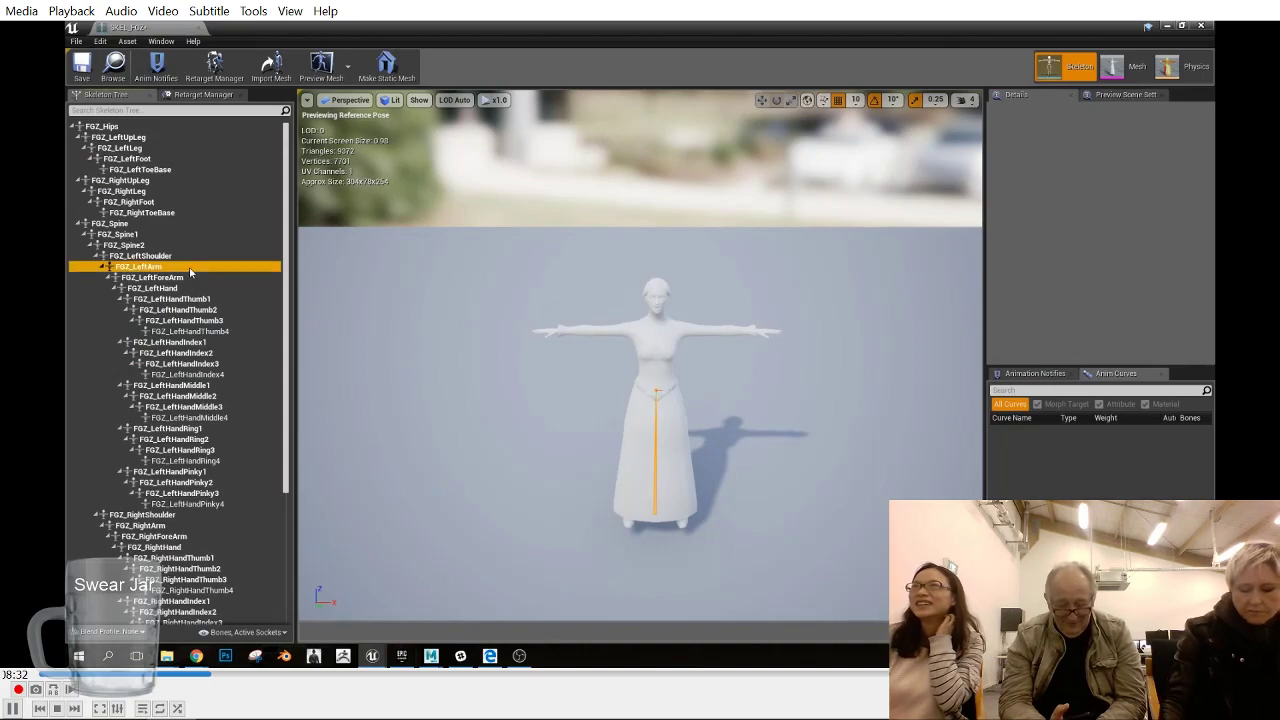
pyautogui.click(419, 100)
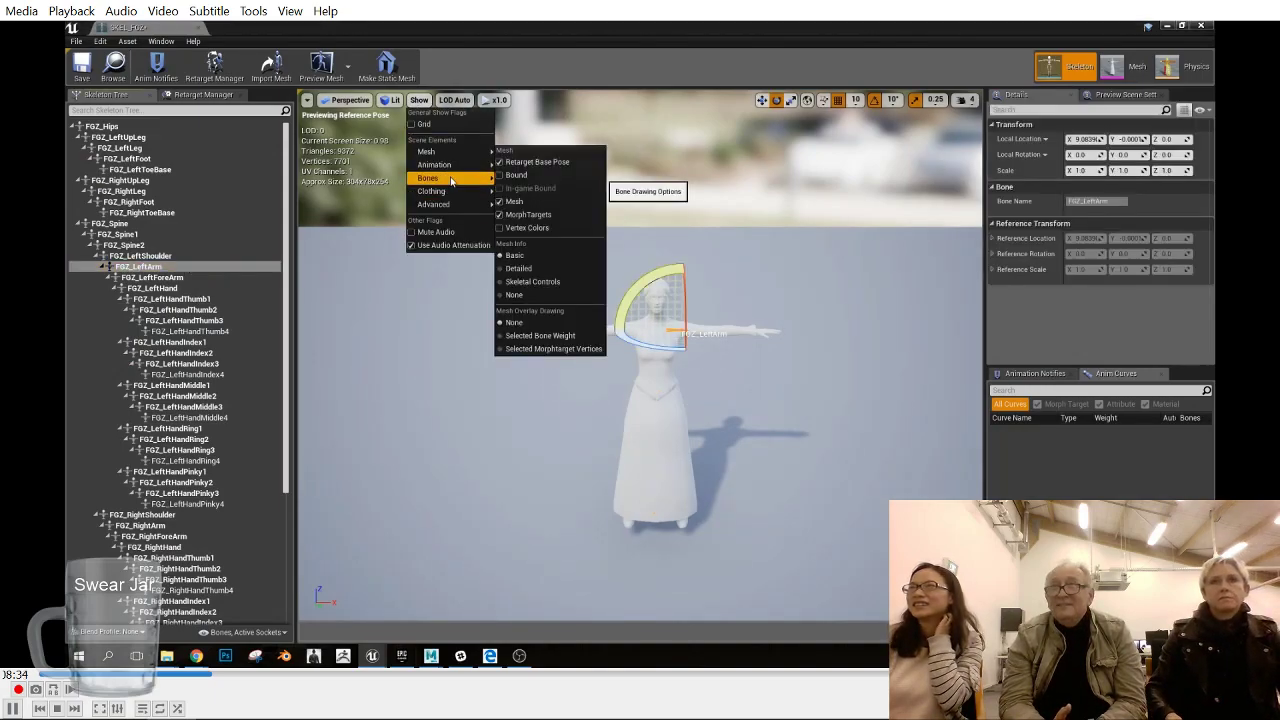
pyautogui.moveTo(440, 178)
pyautogui.click(526, 229)
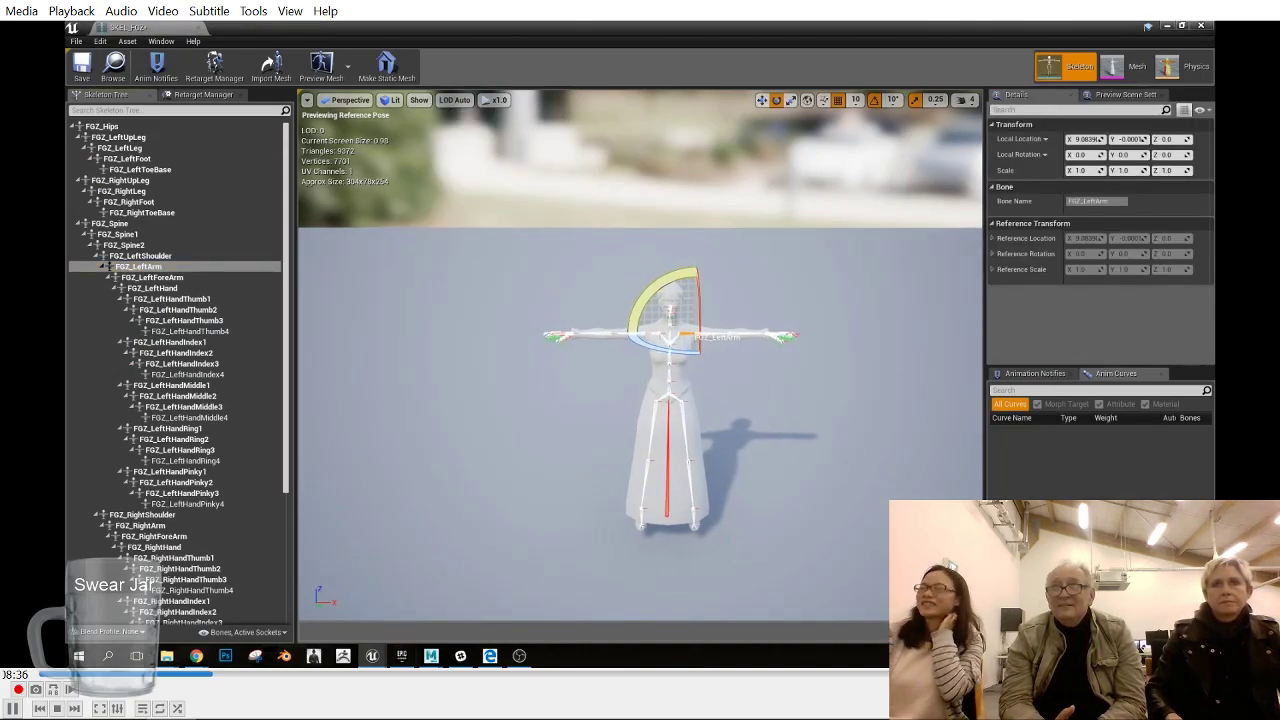
# - Frame the selected arm bone and change the preview to the Front view
pyautogui.press('f')
pyautogui.scroll(-5, 718, 424)
pyautogui.click(355, 103)
pyautogui.click(372, 195)
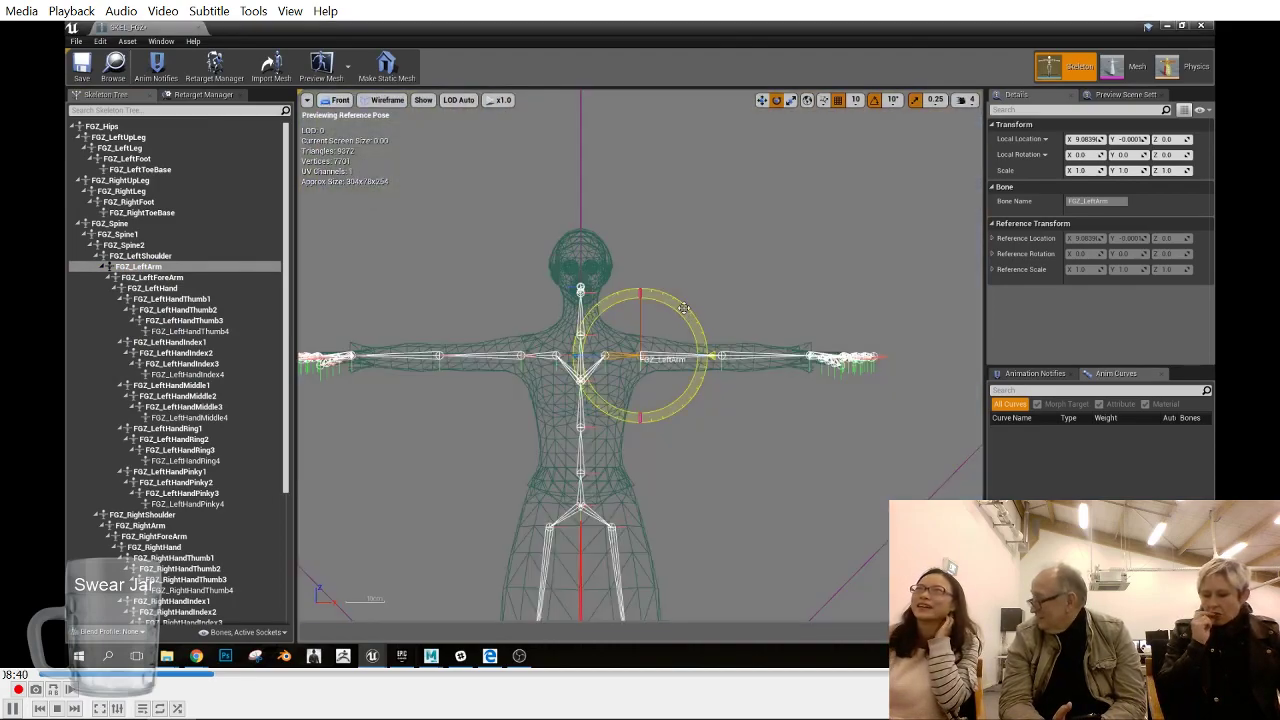
# - Set the rotation snap angle to 5° and check the finer snap divisions
pyautogui.click(889, 100)
pyautogui.click(900, 124)
pyautogui.click(892, 100)
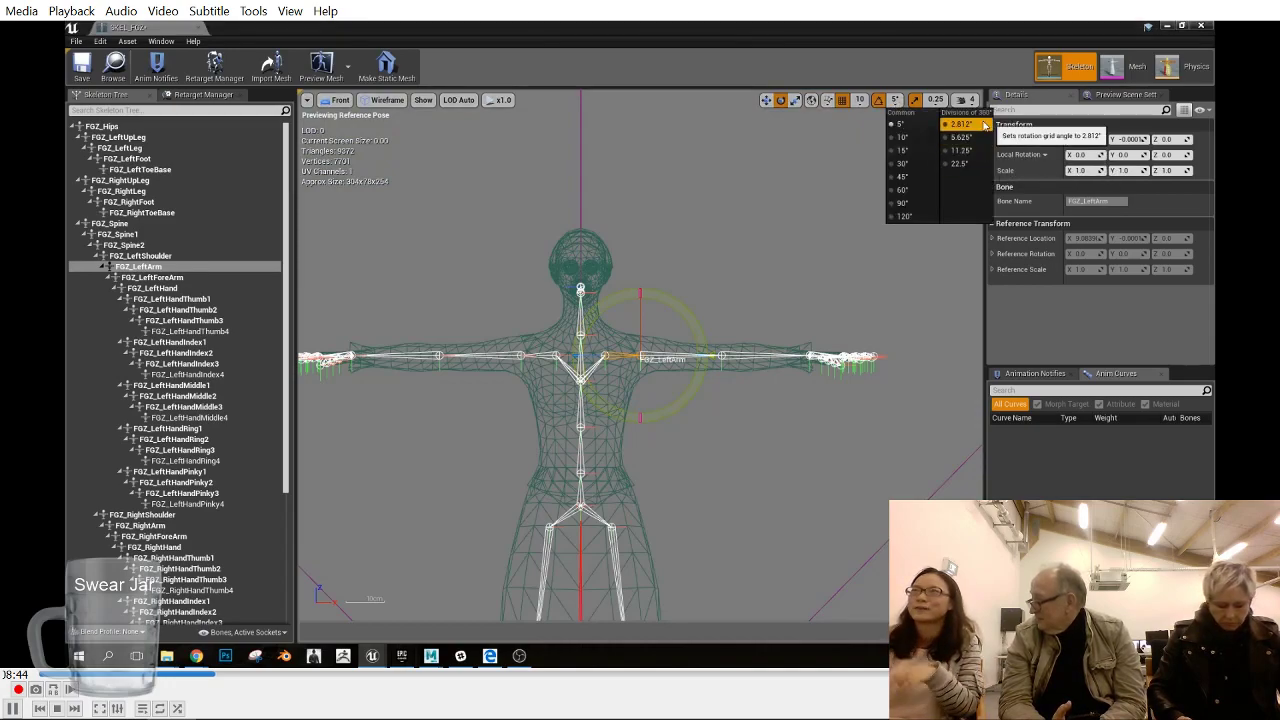
pyautogui.click(963, 60)
# - Rotate FGZ_LeftArm slightly downward and set its local Z rotation to 4
pyautogui.moveTo(707, 355); pyautogui.dragTo(707, 368)
pyautogui.click(1172, 156)
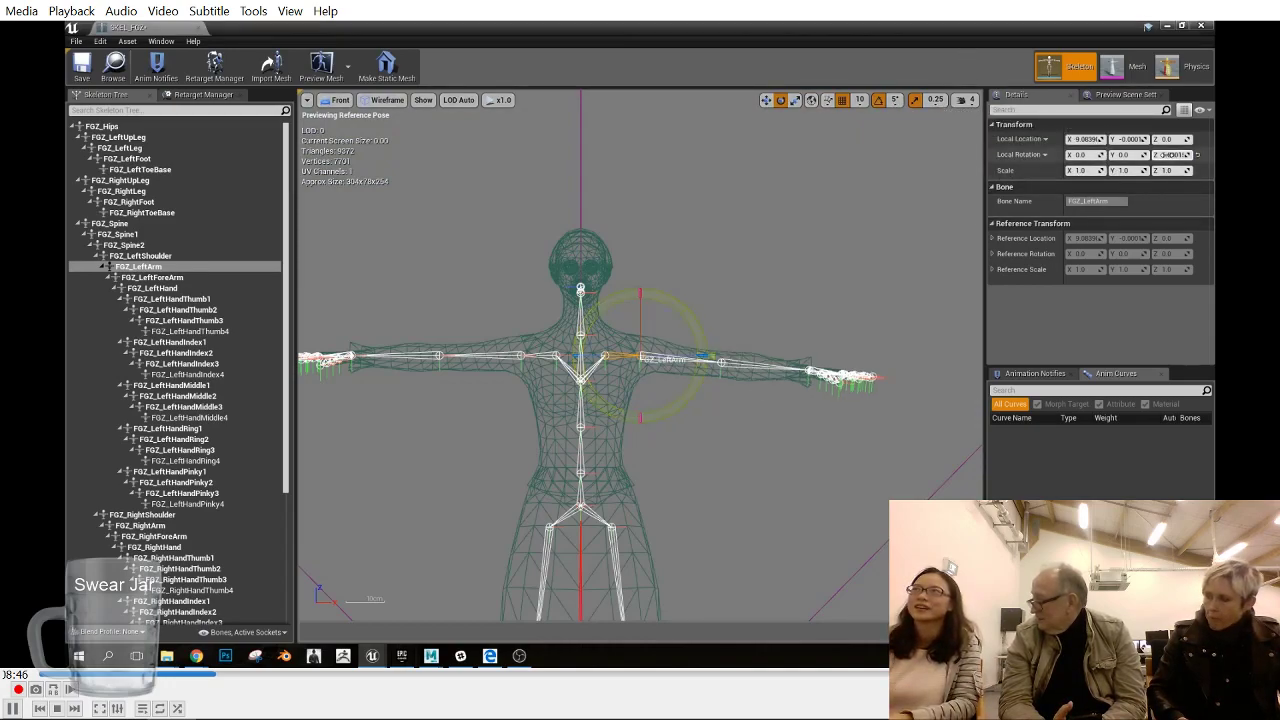
pyautogui.write('4')
pyautogui.click(1128, 156)
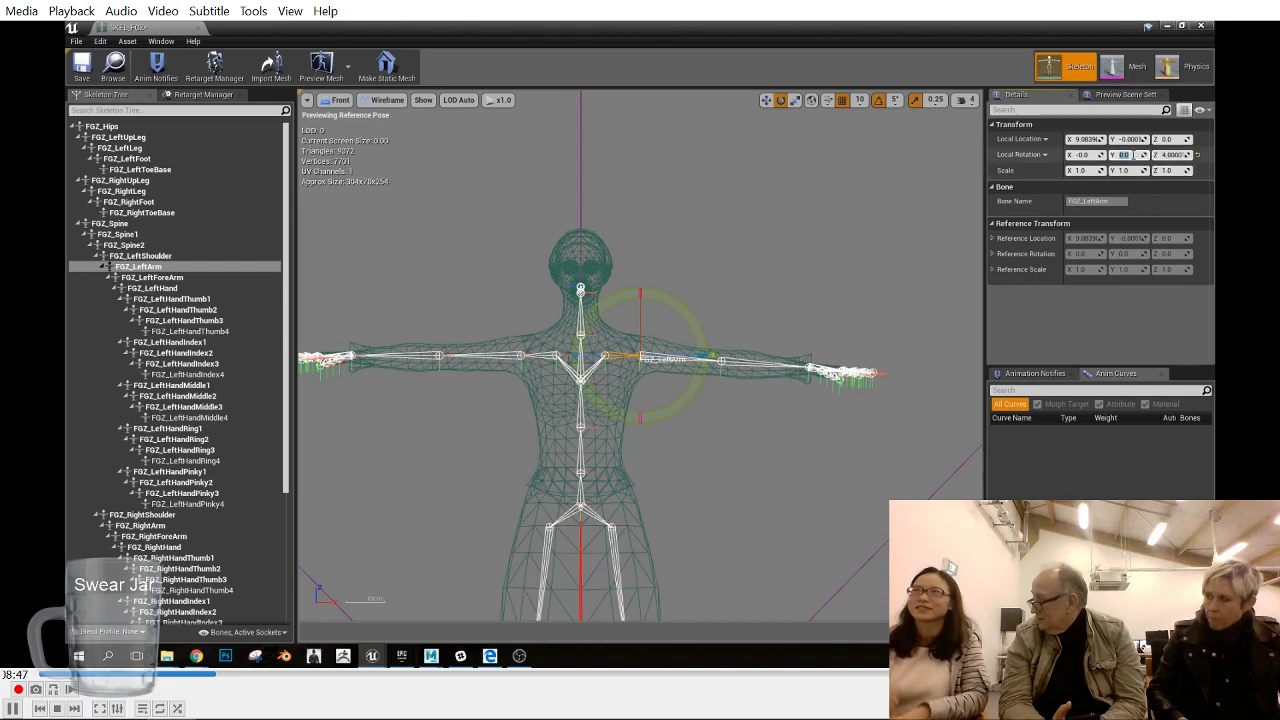
# - Select FGZ_RightArm and lower it by setting its local Z rotation to -4
pyautogui.click(493, 362)
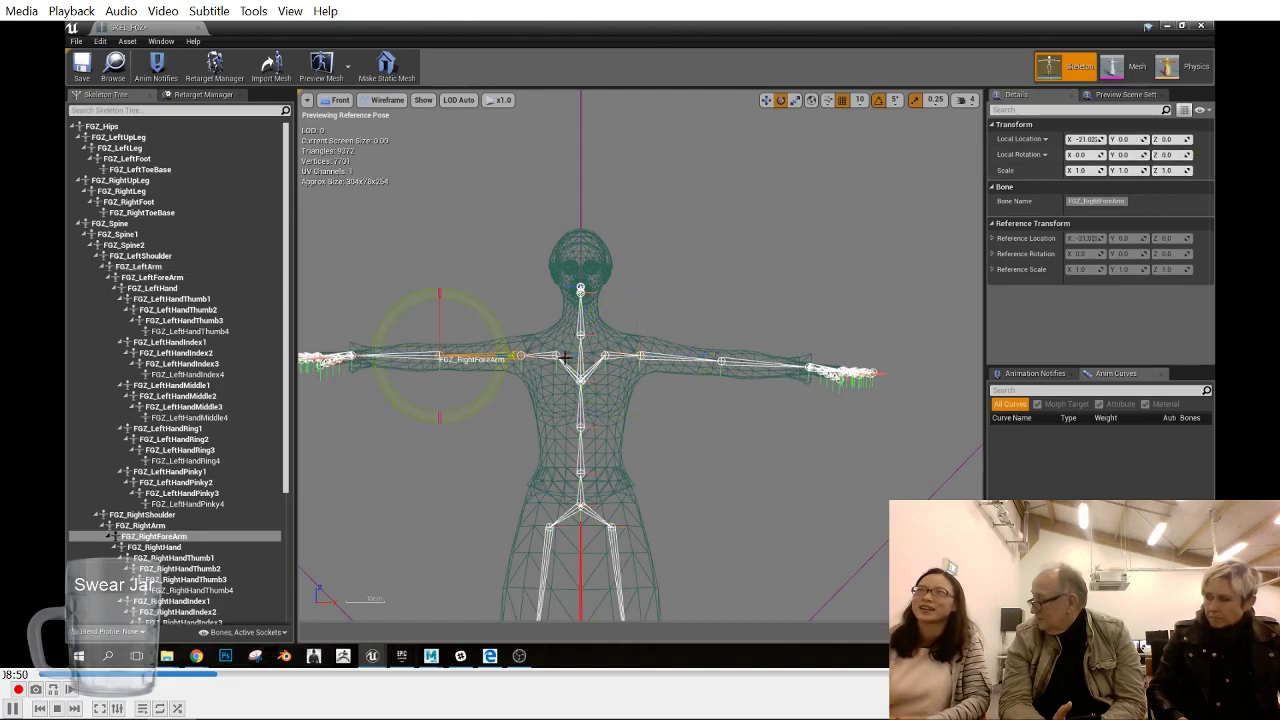
pyautogui.click(147, 526)
pyautogui.moveTo(587, 357); pyautogui.dragTo(589, 344)
pyautogui.click(1169, 156)
pyautogui.write('-4')
pyautogui.click(1126, 155)
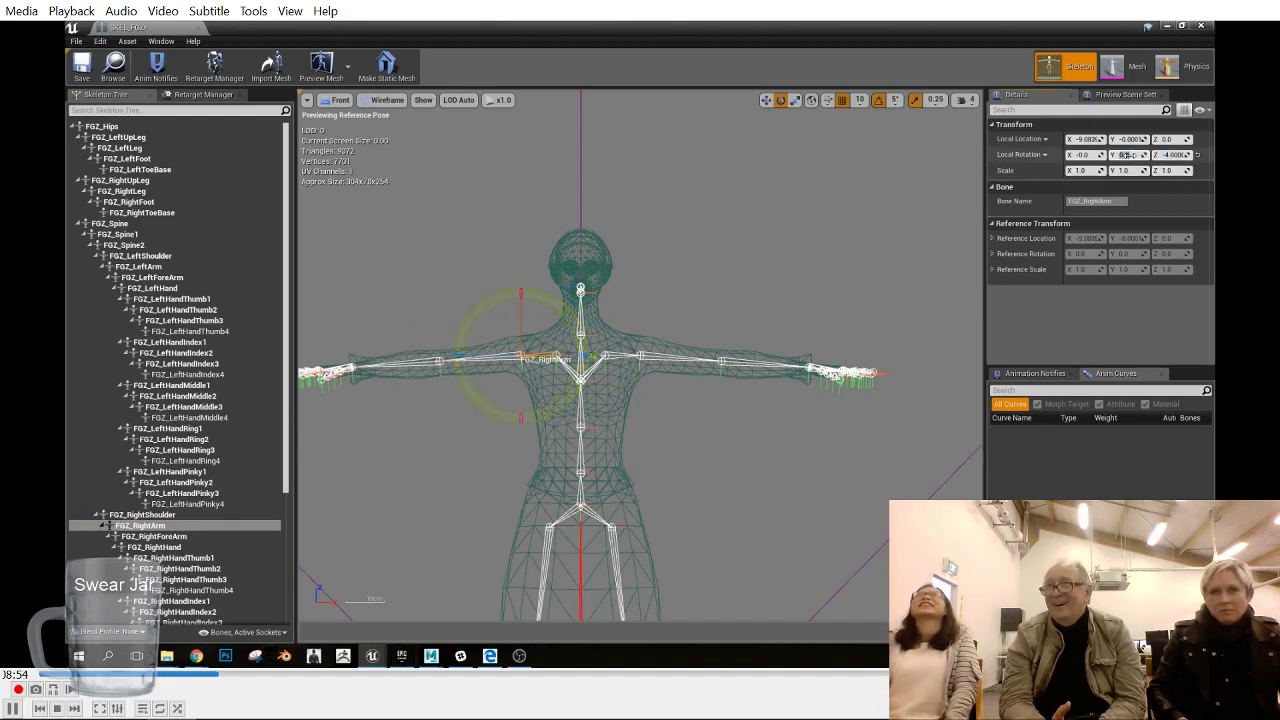
# - Change the preview to the Top view and try to rotate FGZ_LeftHand
pyautogui.click(766, 357)
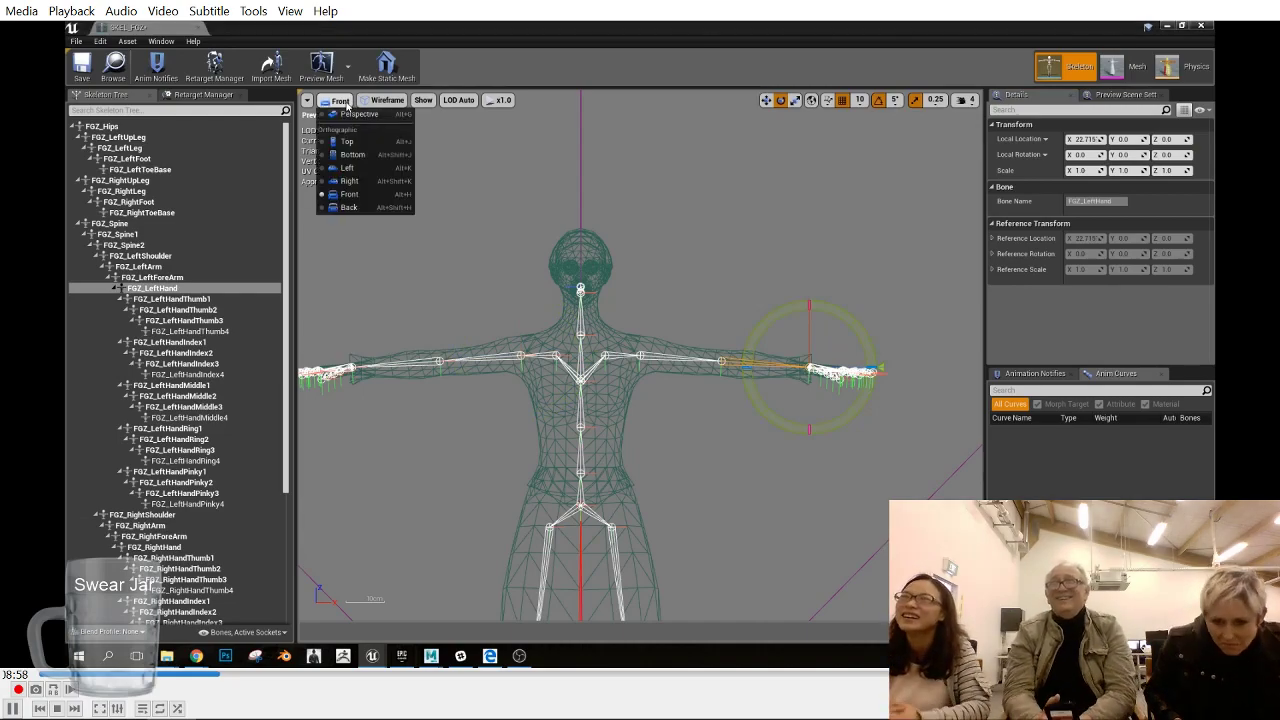
pyautogui.click(340, 100)
pyautogui.click(381, 172)
pyautogui.moveTo(706, 368); pyautogui.dragTo(704, 382)
pyautogui.hotkey('ctrl', 'z')
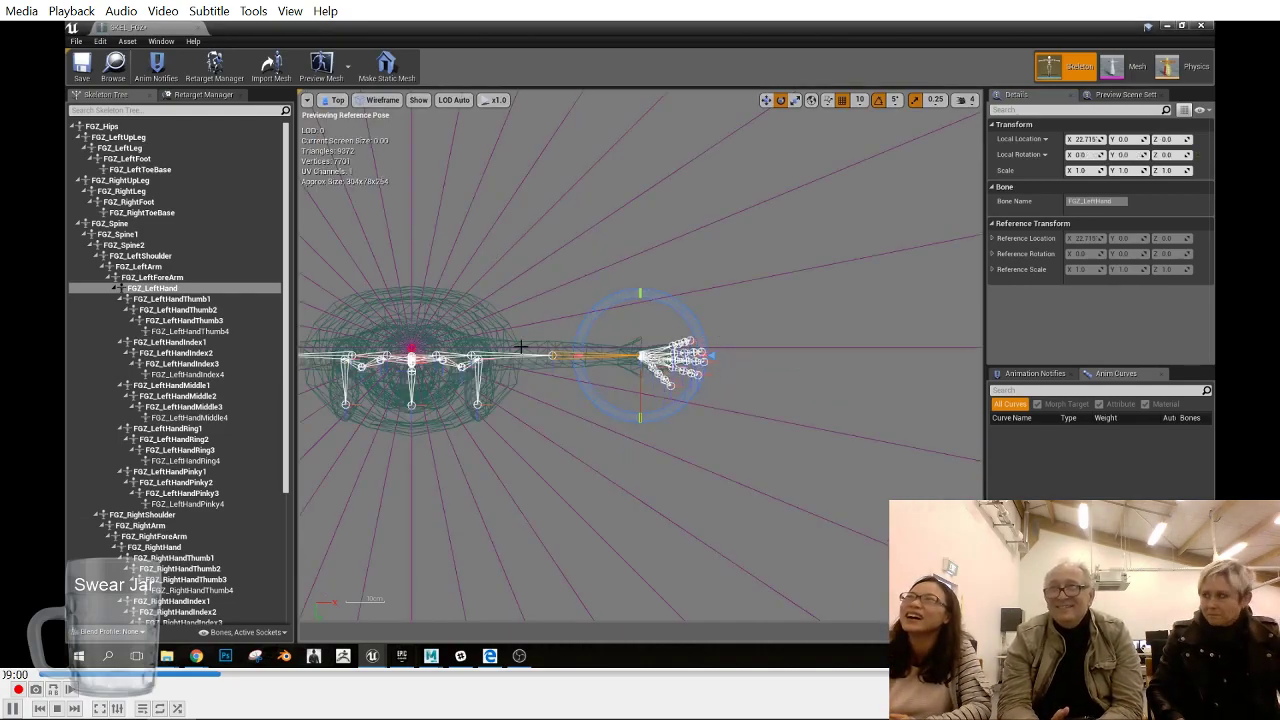
# - Try to rotate FGZ_LeftForeArm slightly forward in the Top view, undo it and clear the bone selection
pyautogui.click(521, 349)
pyautogui.moveTo(588, 298); pyautogui.dragTo(614, 299)
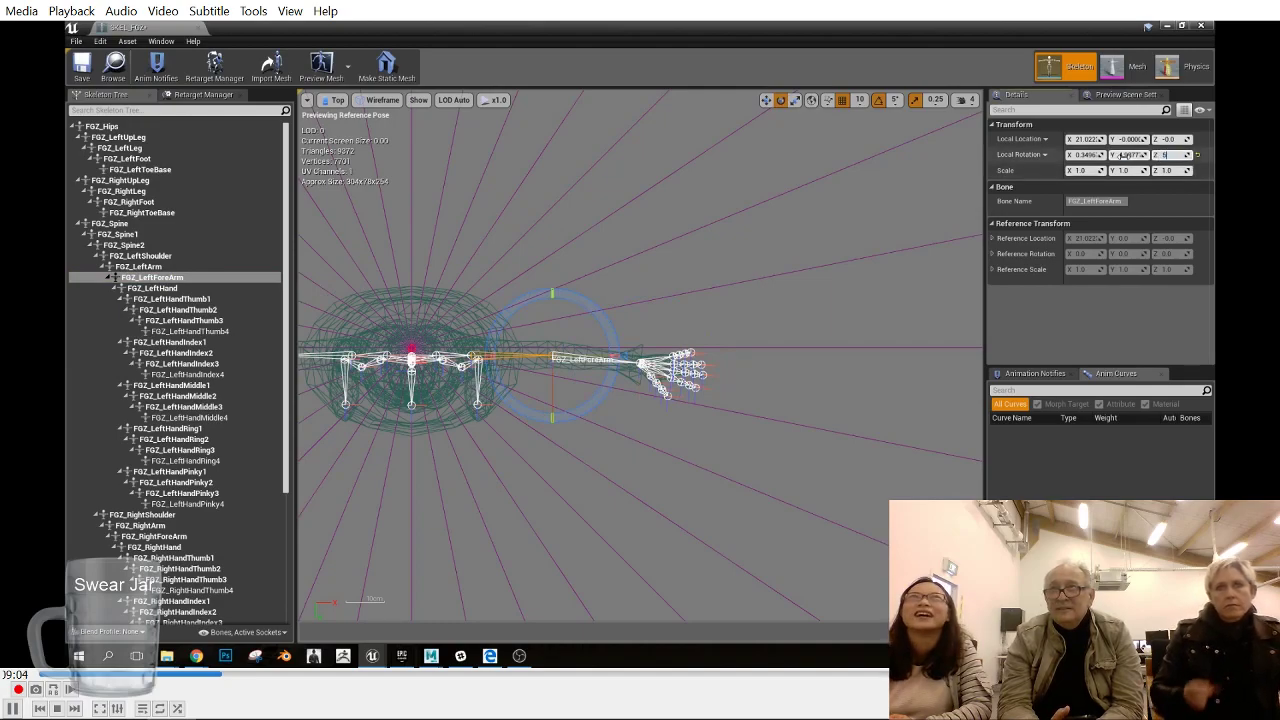
pyautogui.hotkey('ctrl', 'z')
pyautogui.hotkey('ctrl', 'z')
pyautogui.click(755, 386)
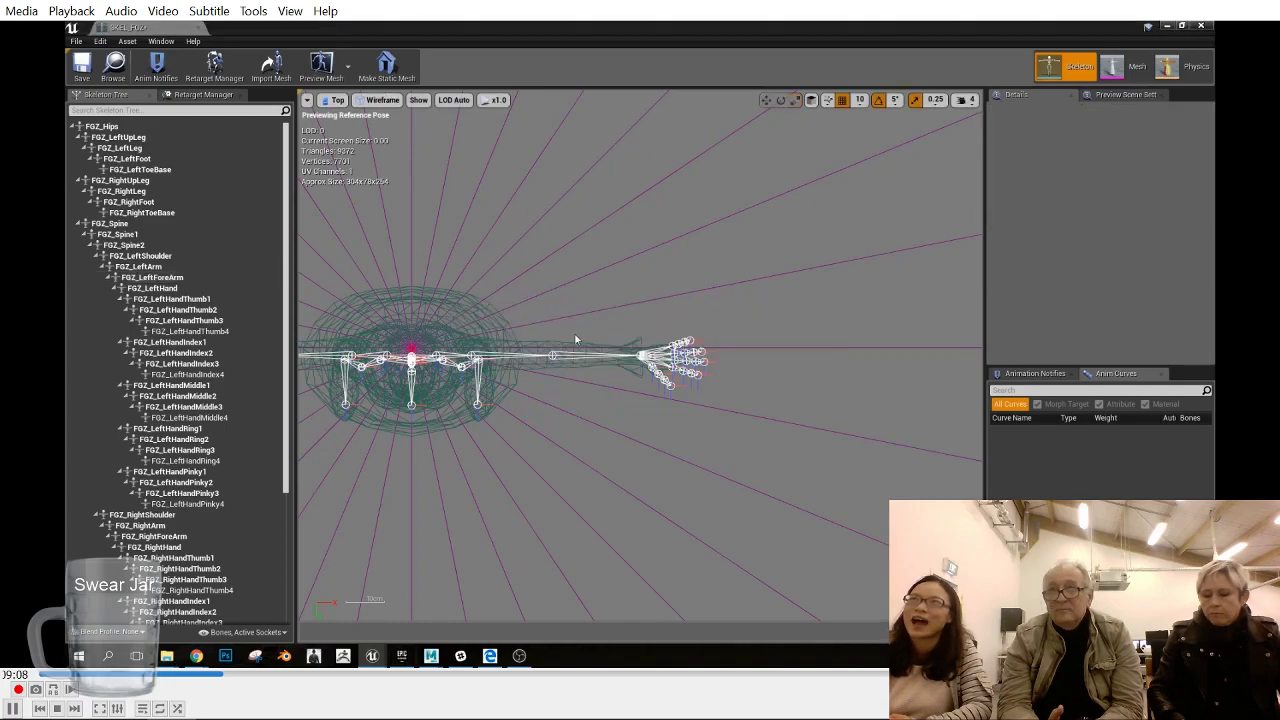
# - Select FGZ_LeftForeArm and change the preview to the Perspective view
pyautogui.click(216, 267)
pyautogui.click(216, 279)
pyautogui.click(340, 101)
pyautogui.click(352, 125)
pyautogui.scroll(-4, 771, 390)
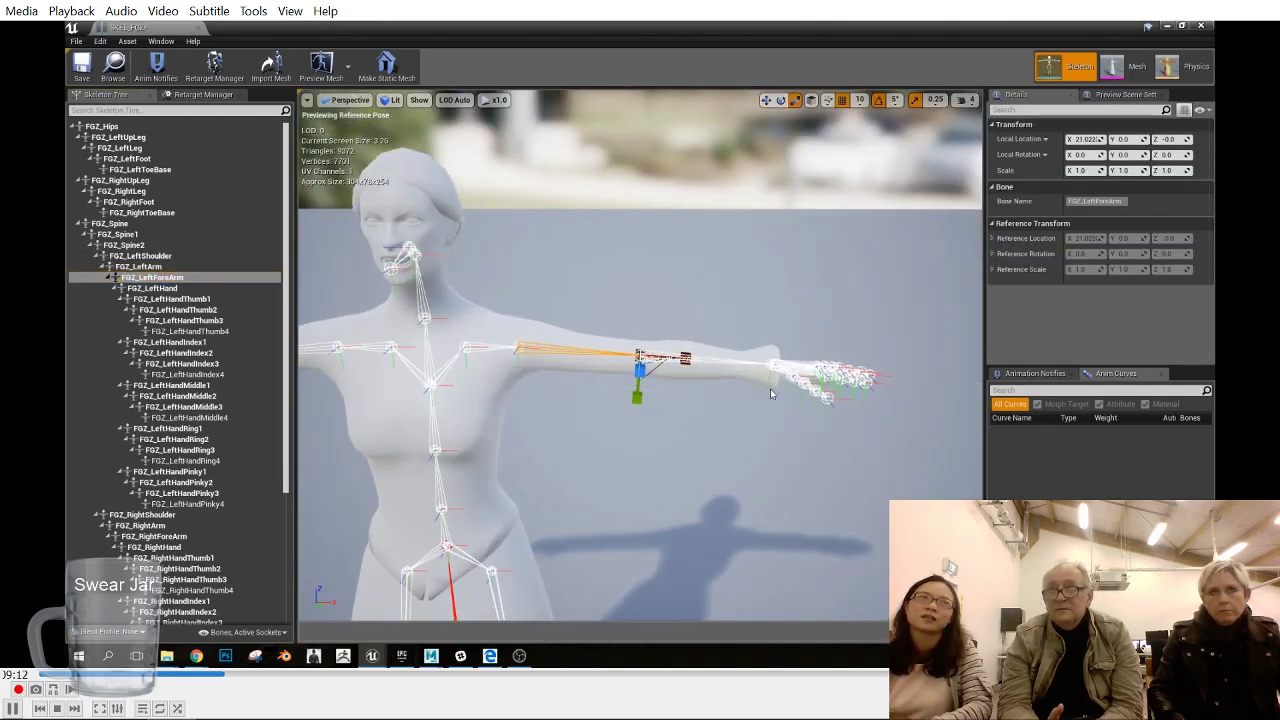
# - Try to rotate FGZ_LeftForeArm by about 5° around its local Y axis
pyautogui.press('e')
pyautogui.moveTo(672, 375)
pyautogui.mouseDown()
pyautogui.moveTo(649, 378)
pyautogui.moveTo(668, 376)
pyautogui.mouseUp()
pyautogui.hotkey('ctrl', 'z')
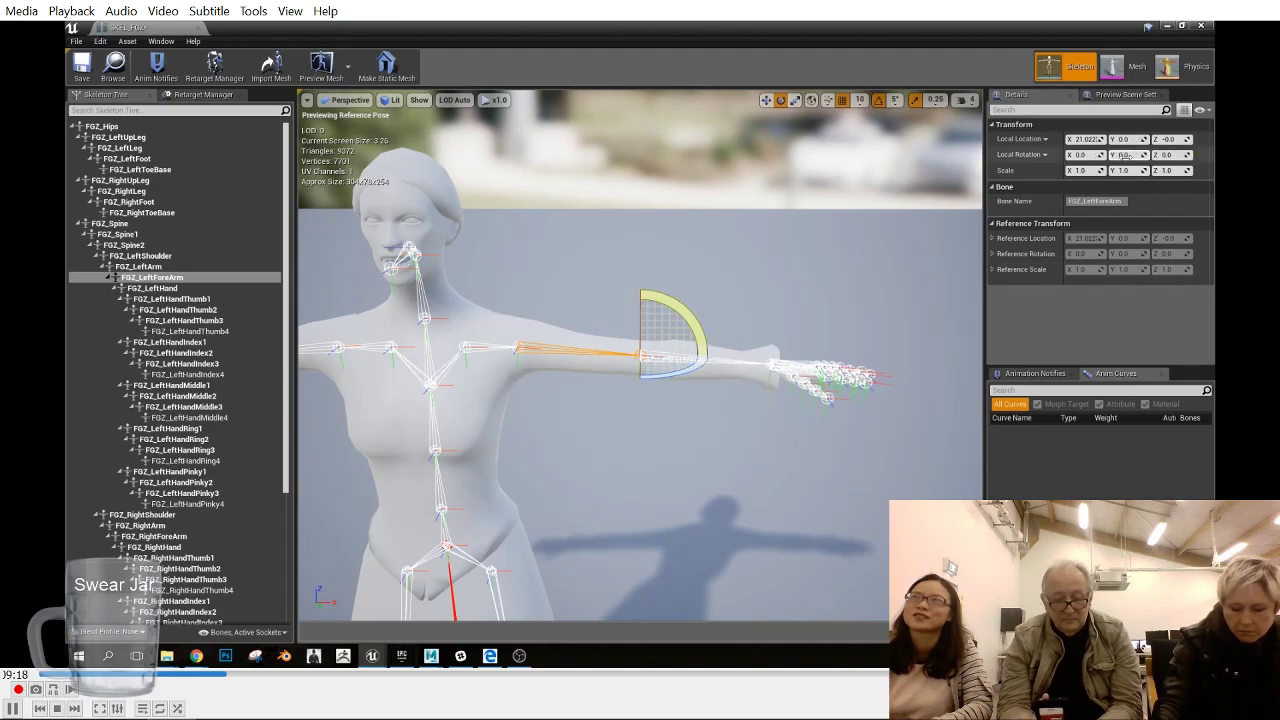
pyautogui.click(1085, 154)
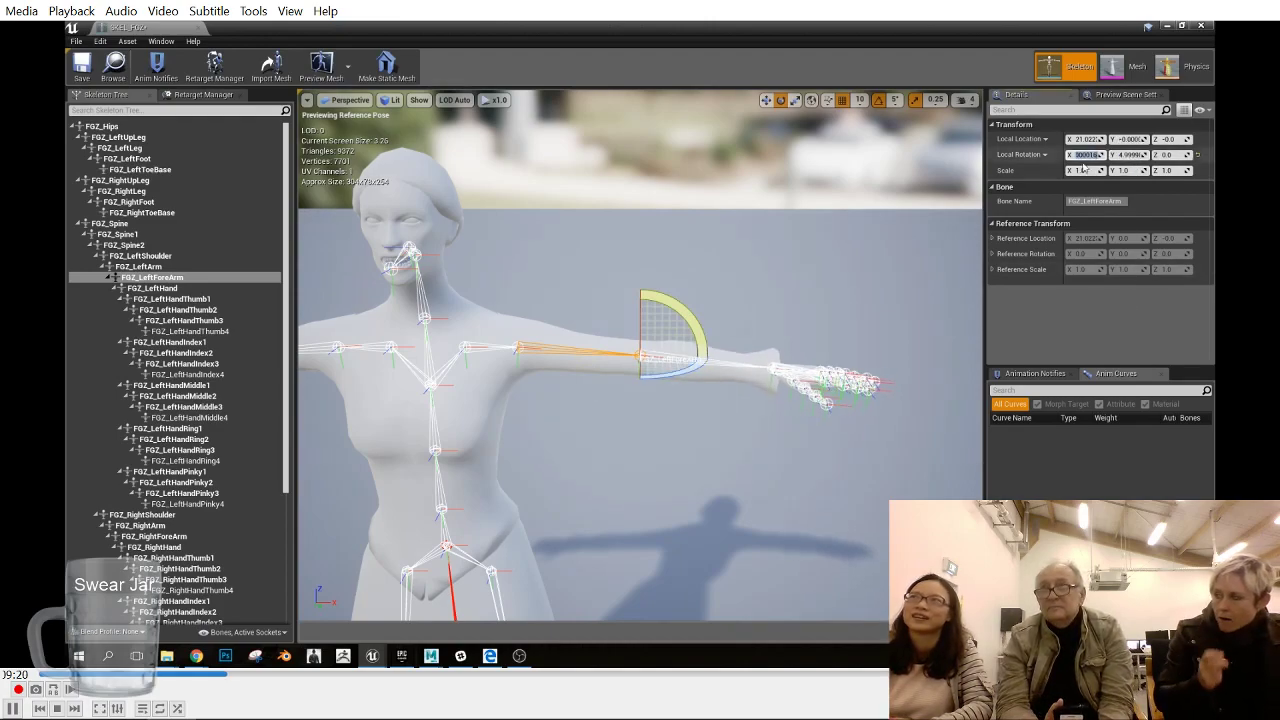
pyautogui.moveTo(753, 454); pyautogui.dragTo(741, 358, button='middle')
pyautogui.click(753, 440)
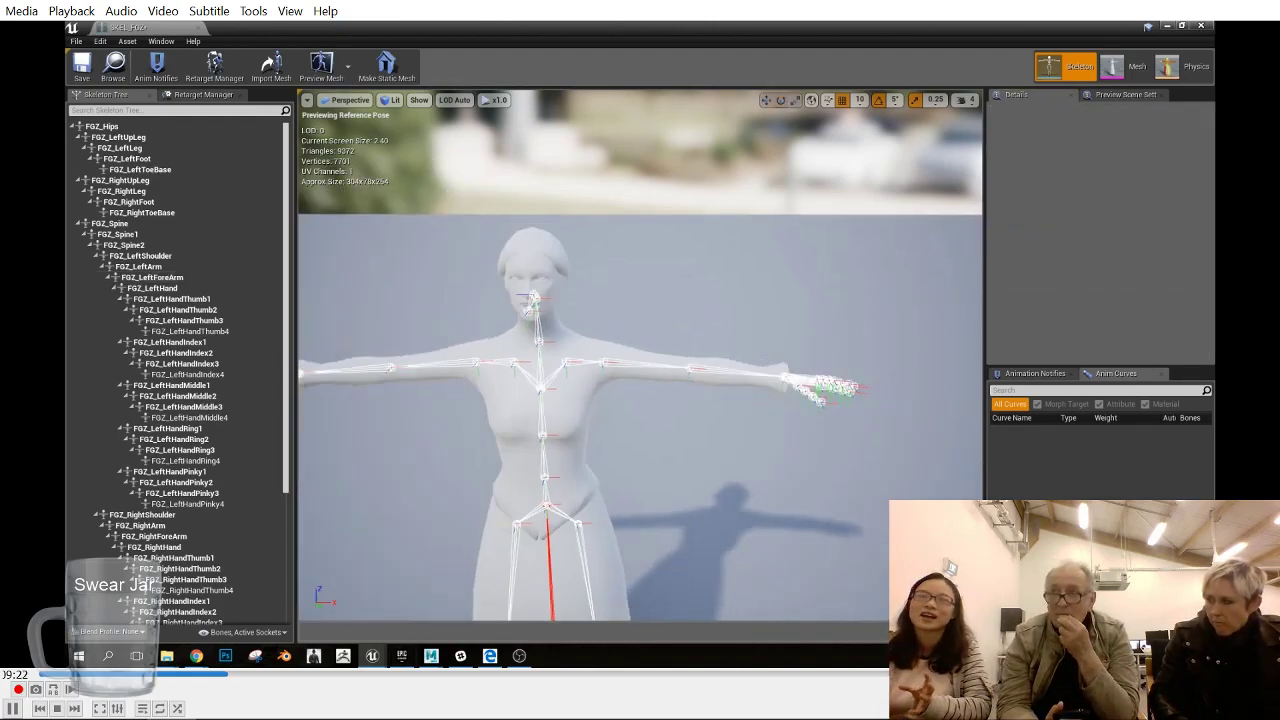
# - Rotate FGZ_LeftForeArm slightly forward and rotate FGZ_RightForeArm by -5° around its local Y axis to match
pyautogui.moveTo(741, 358); pyautogui.dragTo(739, 361)
pyautogui.click(140, 266)
pyautogui.click(710, 367)
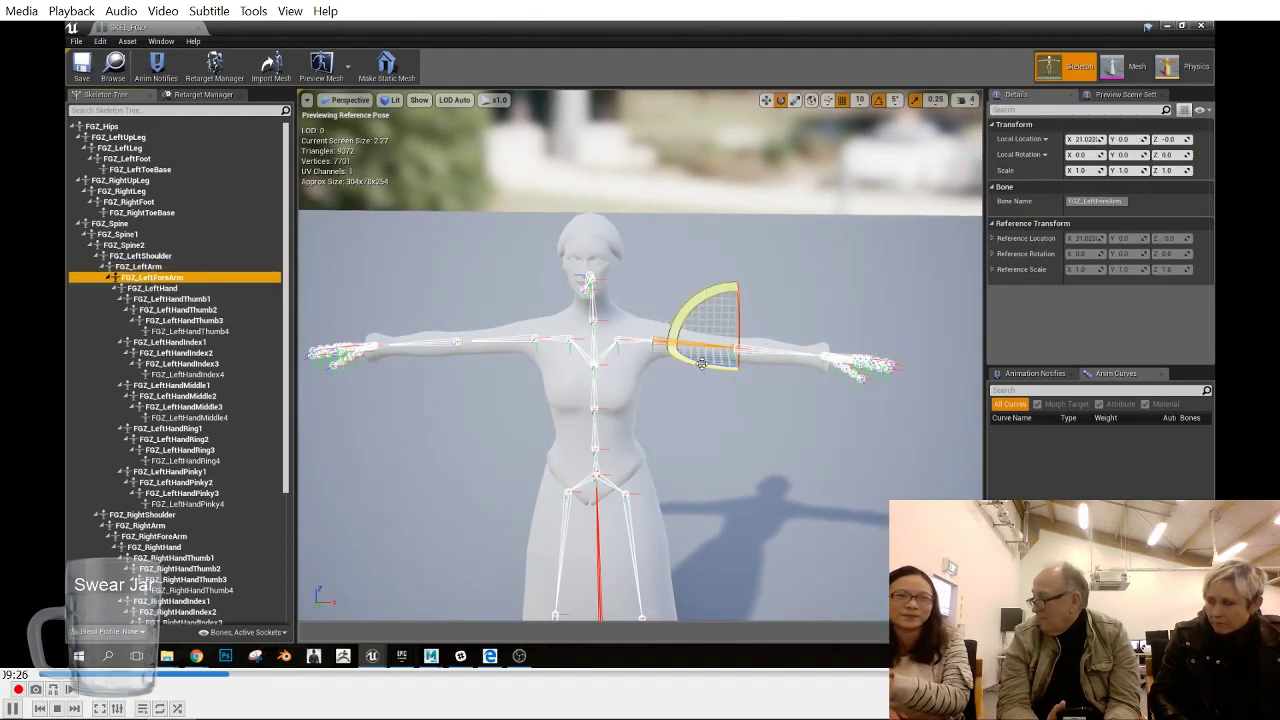
pyautogui.click(413, 342)
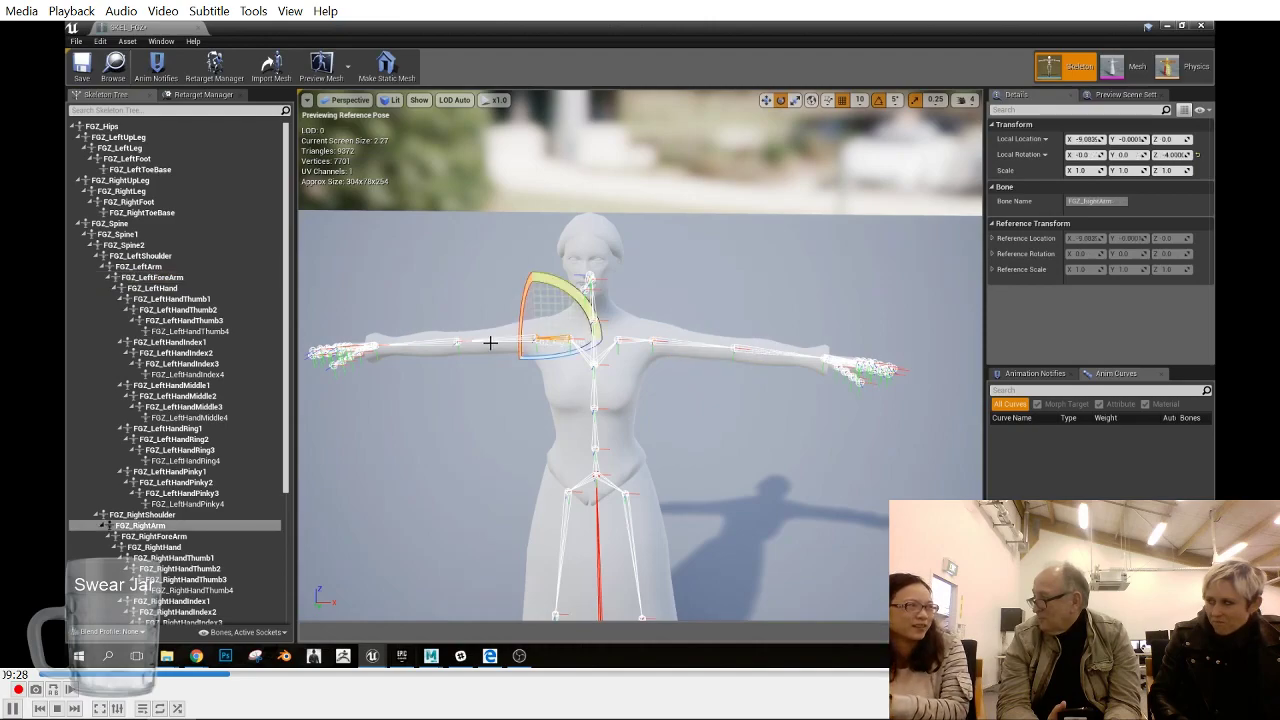
pyautogui.click(186, 538)
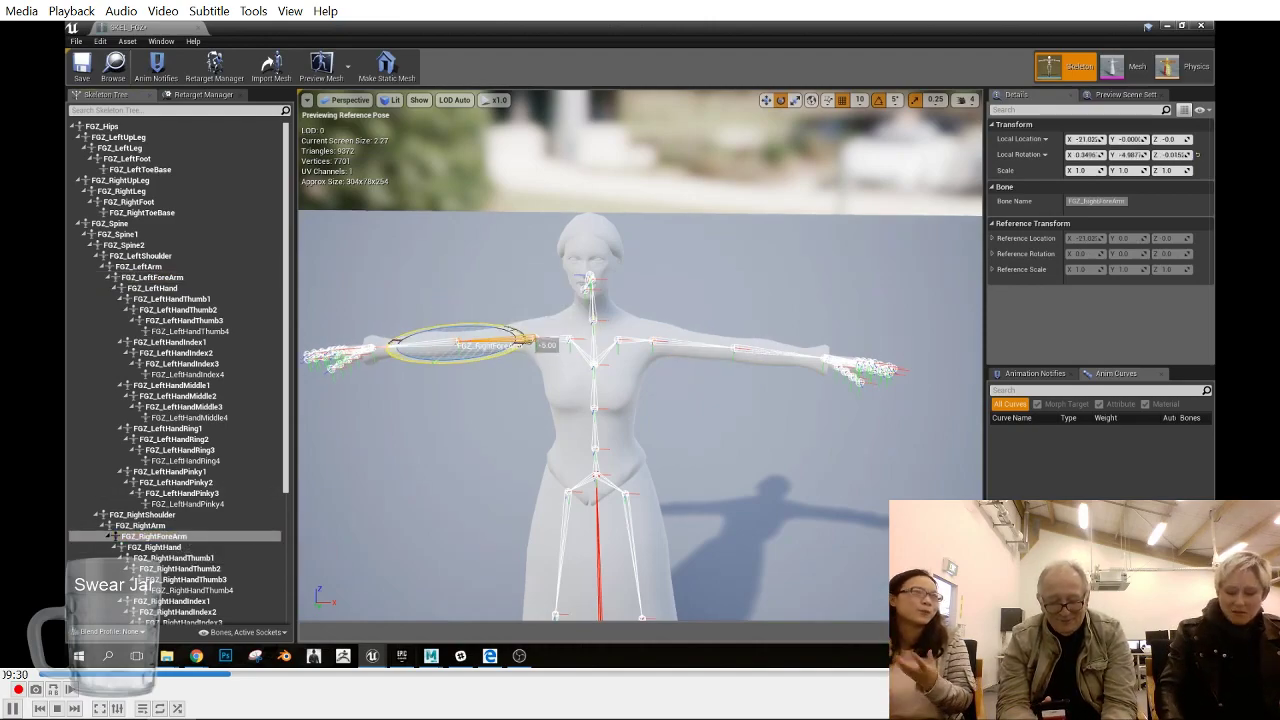
# - Select FGZ_RightHandThumb1 and set the bone drawing to Selected Only
pyautogui.scroll(-2, 172, 462)
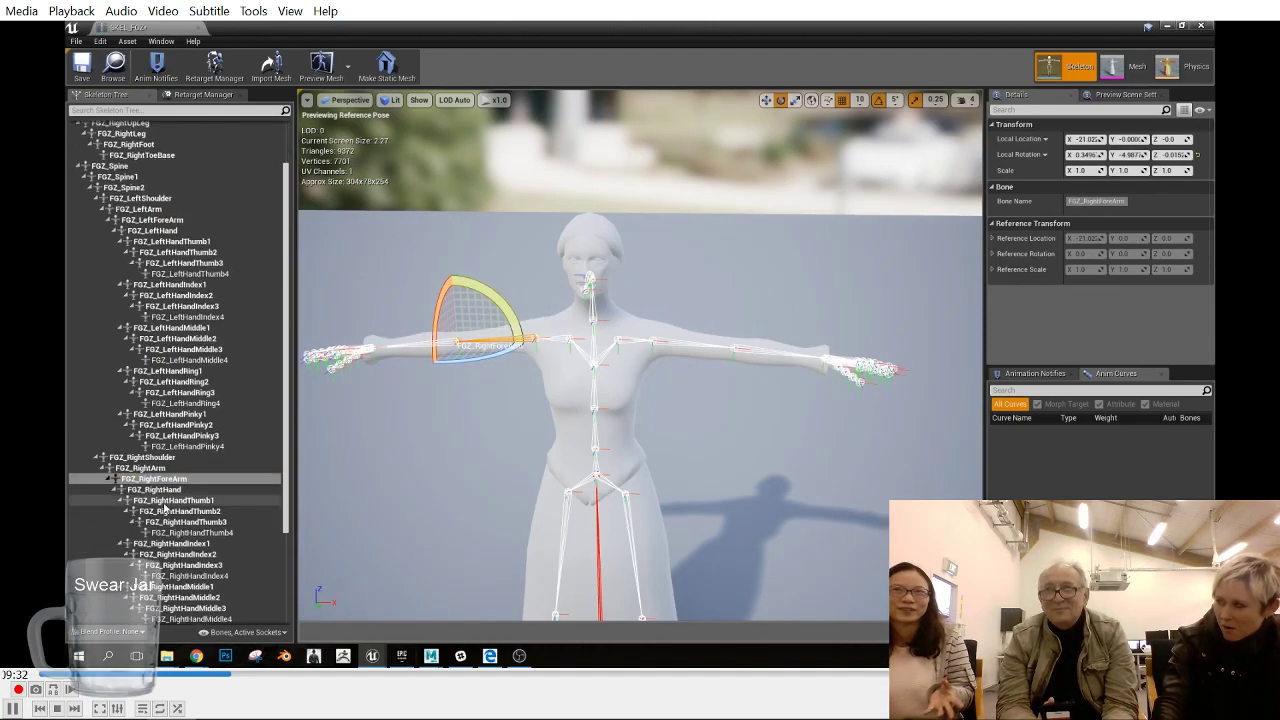
pyautogui.click(170, 500)
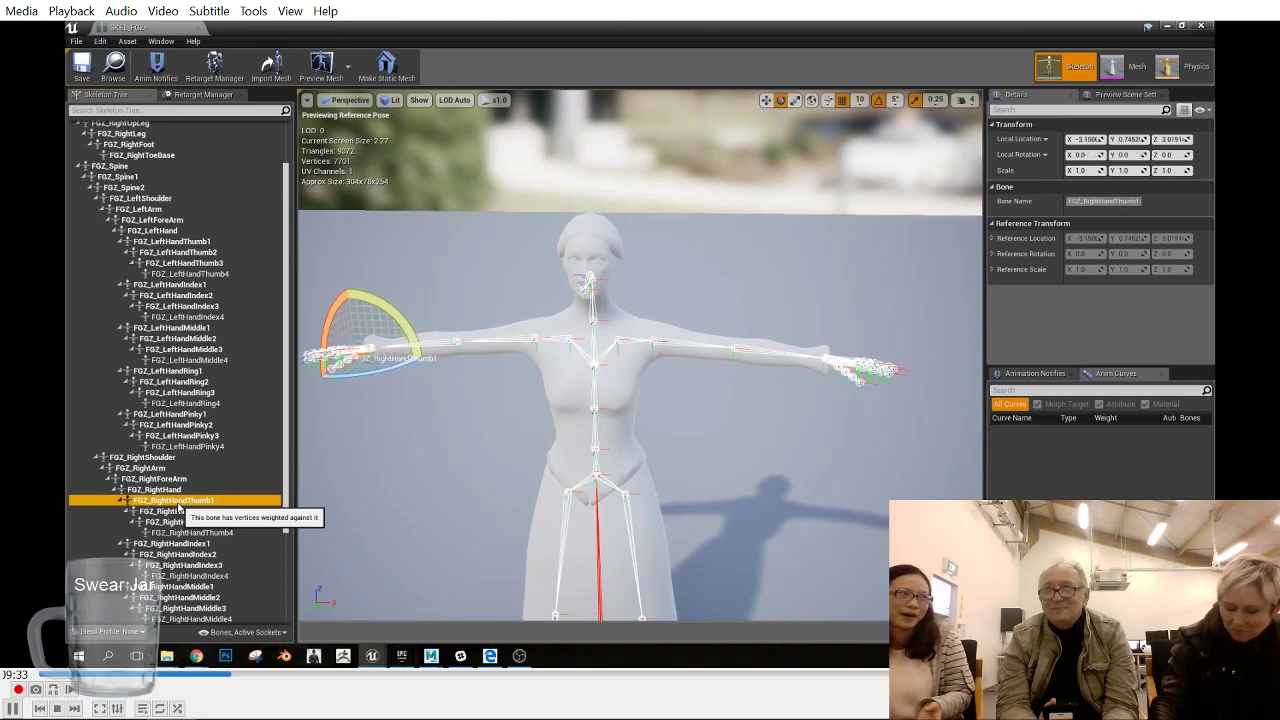
pyautogui.click(419, 101)
pyautogui.moveTo(455, 177)
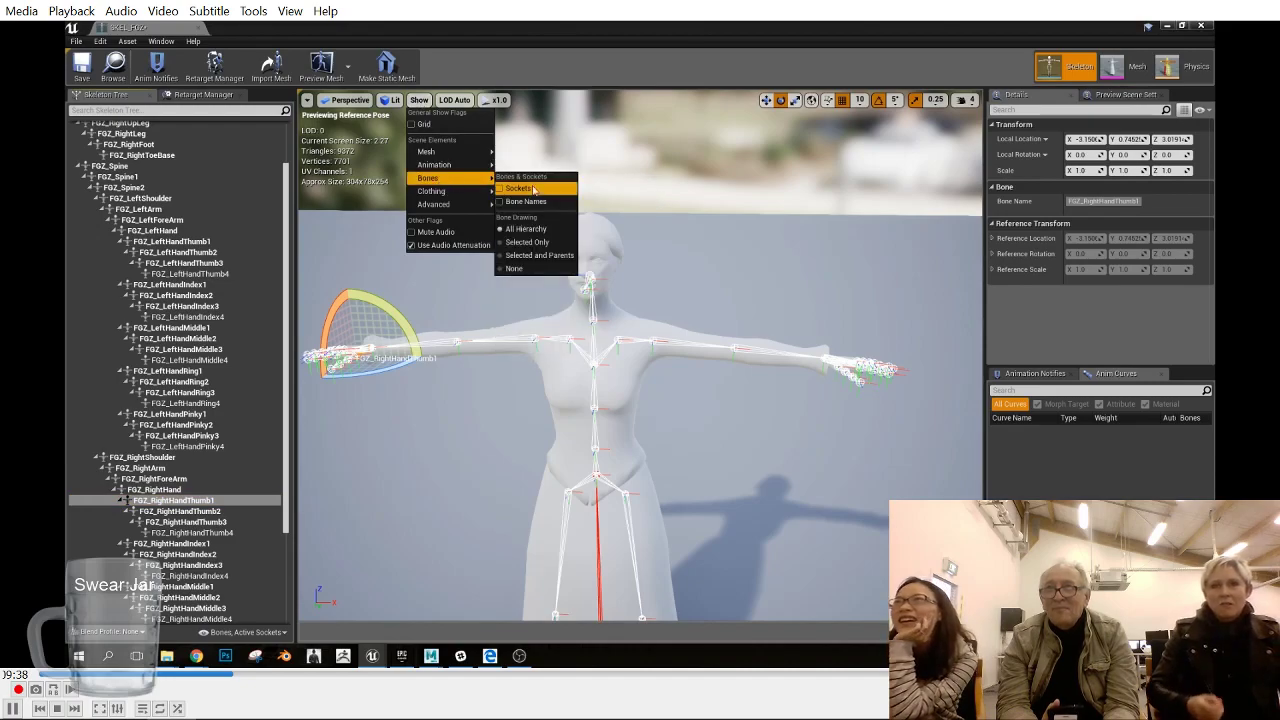
pyautogui.click(515, 225)
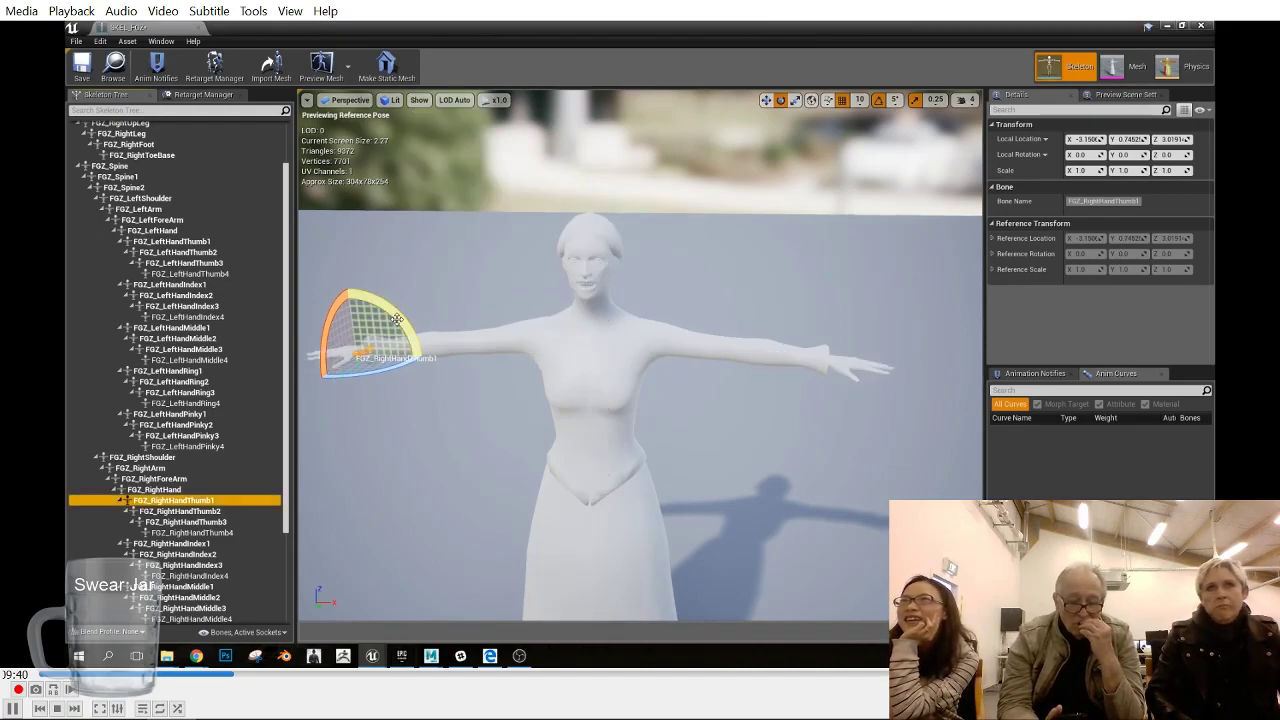
# - Set the bone drawing to All Hierarchy and frame the selected right thumb bone
pyautogui.click(419, 100)
pyautogui.moveTo(455, 178)
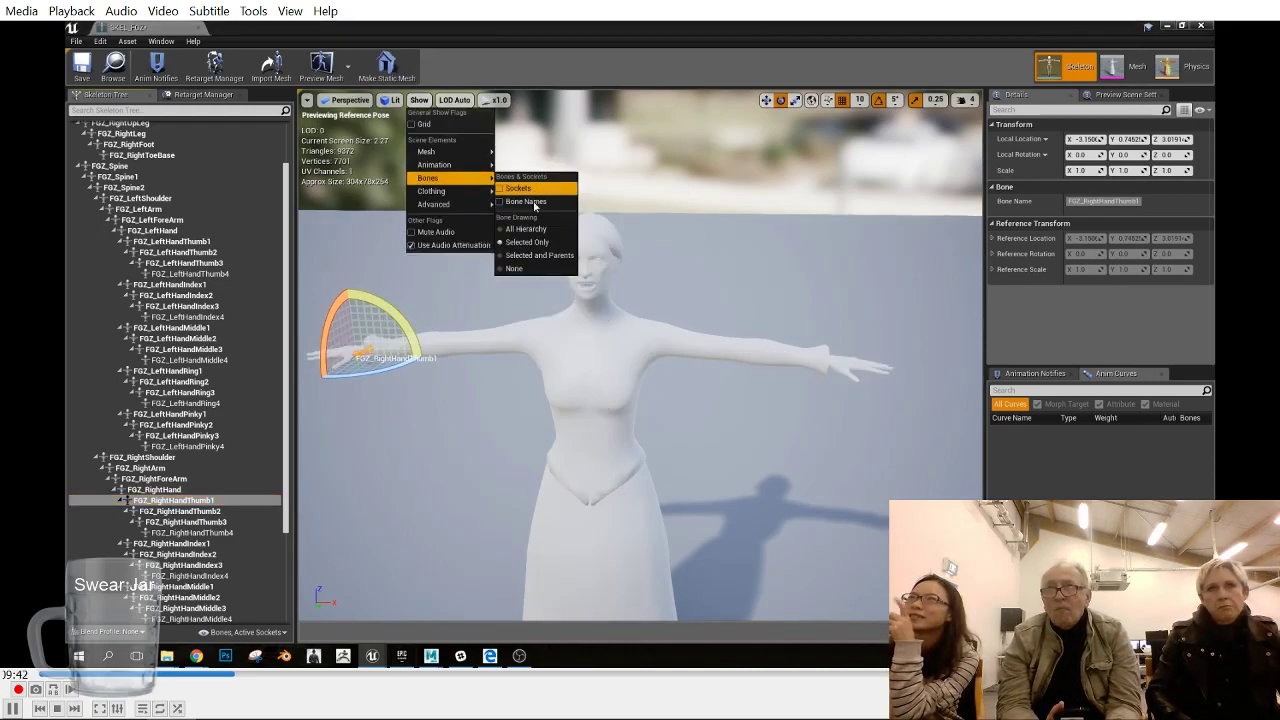
pyautogui.click(528, 229)
pyautogui.press('f')
pyautogui.moveTo(725, 416)
pyautogui.keyDown('alt'); pyautogui.mouseDown()
pyautogui.moveTo(728, 462)
pyautogui.moveTo(745, 440)
pyautogui.moveTo(738, 485)
pyautogui.moveTo(733, 440)
pyautogui.moveTo(730, 495)
pyautogui.moveTo(780, 500)
pyautogui.moveTo(735, 430)
pyautogui.moveTo(732, 490)
pyautogui.mouseUp(); pyautogui.keyUp('alt')
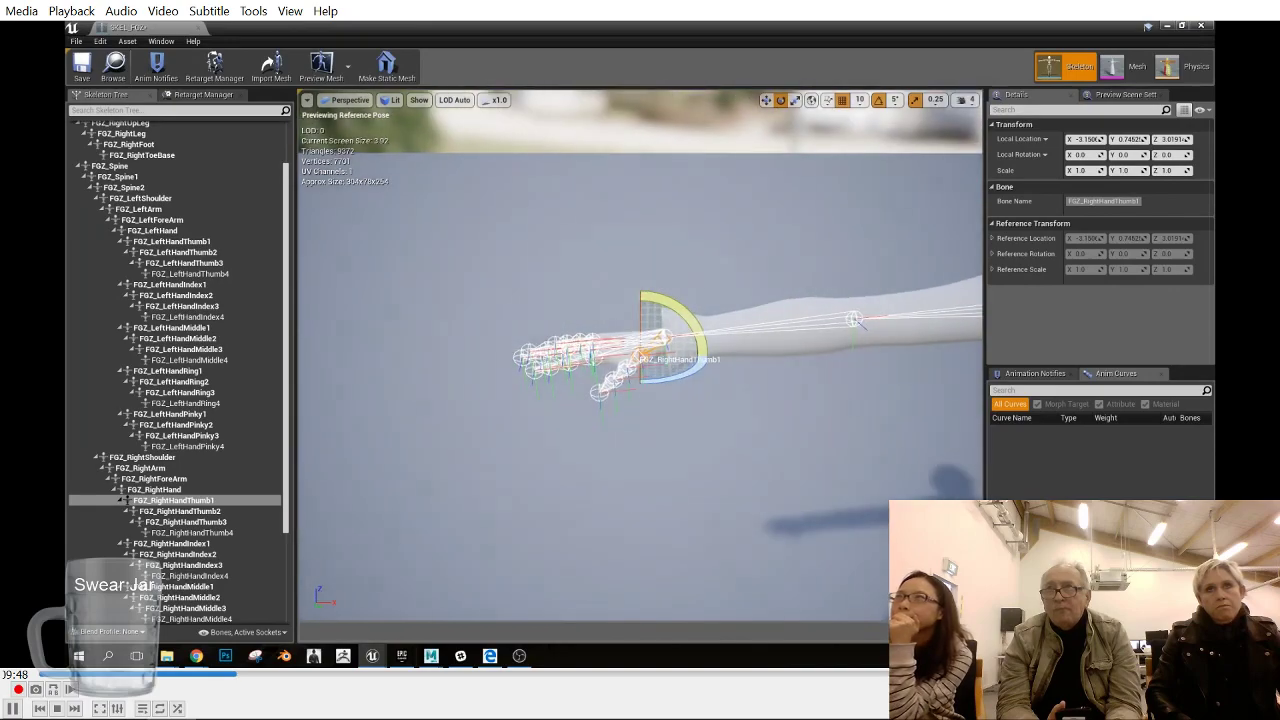
# - Switch to Maya, examine the hand and finger joints of both rigs from several angles, and return to Unreal
pyautogui.click(431, 656)
pyautogui.click(492, 606)
pyautogui.keyDown('alt'); pyautogui.moveTo(838, 451); pyautogui.dragTo(834, 479); pyautogui.keyUp('alt')
pyautogui.keyDown('alt'); pyautogui.moveTo(834, 479); pyautogui.dragTo(683, 434, button='middle'); pyautogui.keyUp('alt')
pyautogui.press('f')
pyautogui.press('space')
pyautogui.moveTo(696, 451); pyautogui.dragTo(694, 420)
pyautogui.press('f')
pyautogui.keyDown('alt'); pyautogui.moveTo(637, 449); pyautogui.dragTo(735, 480); pyautogui.keyUp('alt')
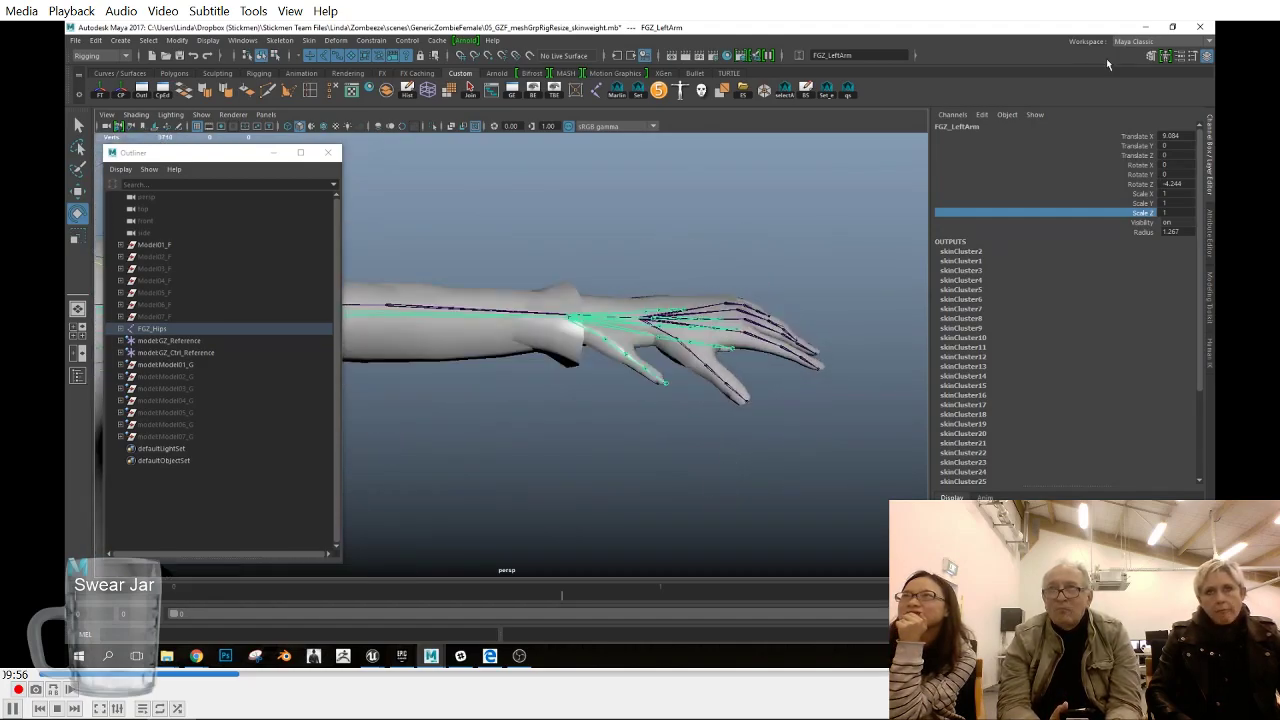
pyautogui.click(1144, 28)
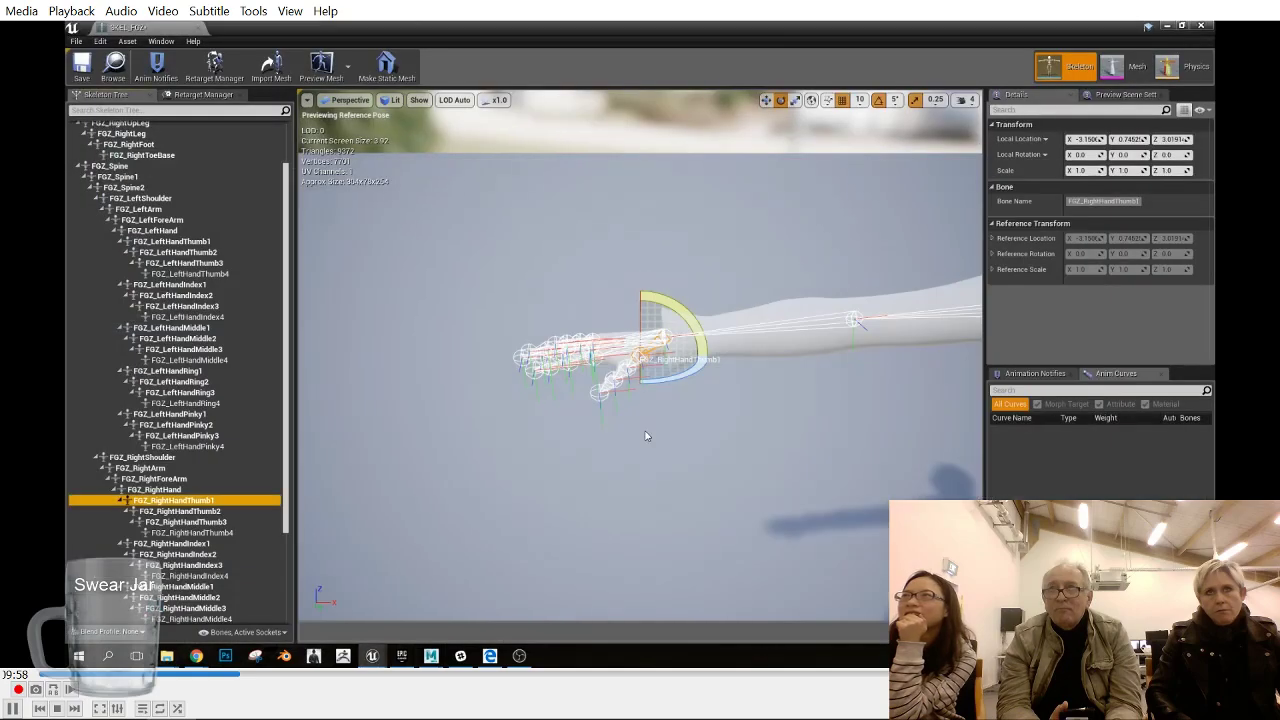
# - Try to rotate FGZ_RightHandThumb1 by 10° around its local Y axis and by about -5° around local Z
pyautogui.keyDown('alt'); pyautogui.moveTo(703, 427); pyautogui.dragTo(727, 450); pyautogui.keyUp('alt')
pyautogui.moveTo(707, 371); pyautogui.dragTo(714, 375)
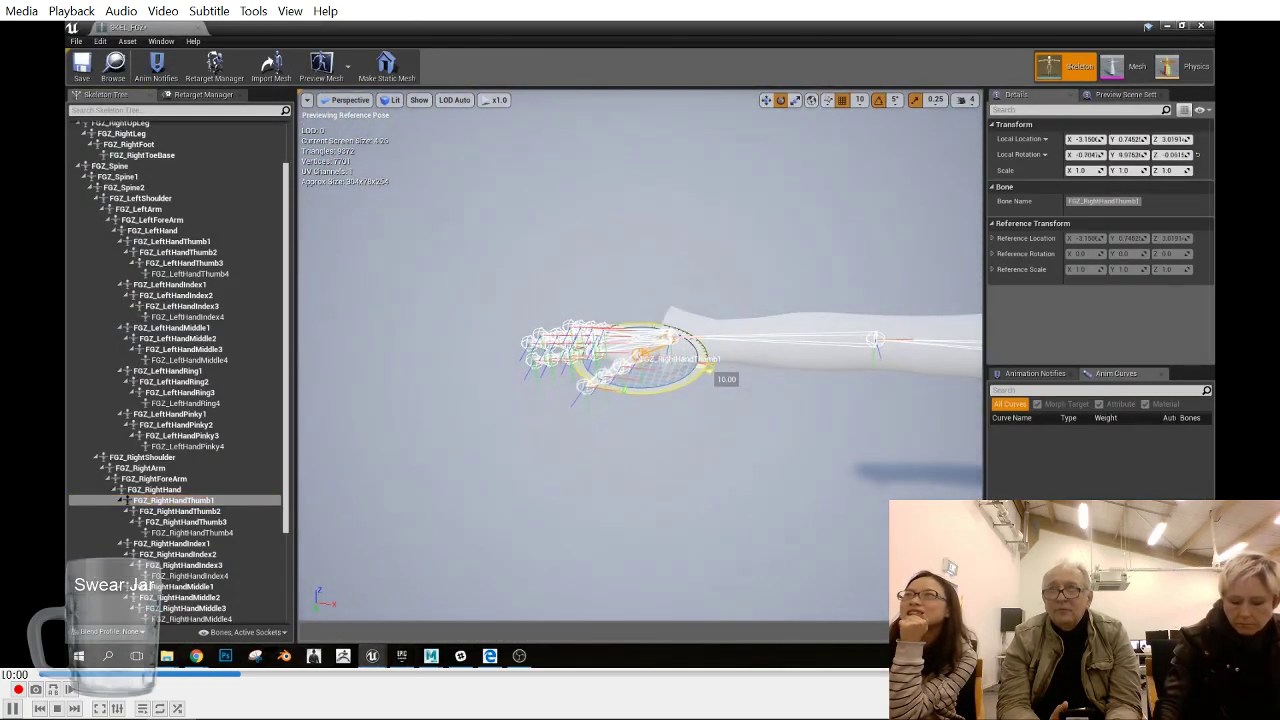
pyautogui.hotkey('ctrl', 'z')
pyautogui.keyDown('alt'); pyautogui.moveTo(714, 511); pyautogui.dragTo(716, 502); pyautogui.keyUp('alt')
pyautogui.keyDown('alt'); pyautogui.moveTo(708, 356); pyautogui.dragTo(757, 498); pyautogui.keyUp('alt')
# - Display the Selected Bone Weight overlay on the mesh and undo the last rotation of the right thumb
pyautogui.click(419, 100)
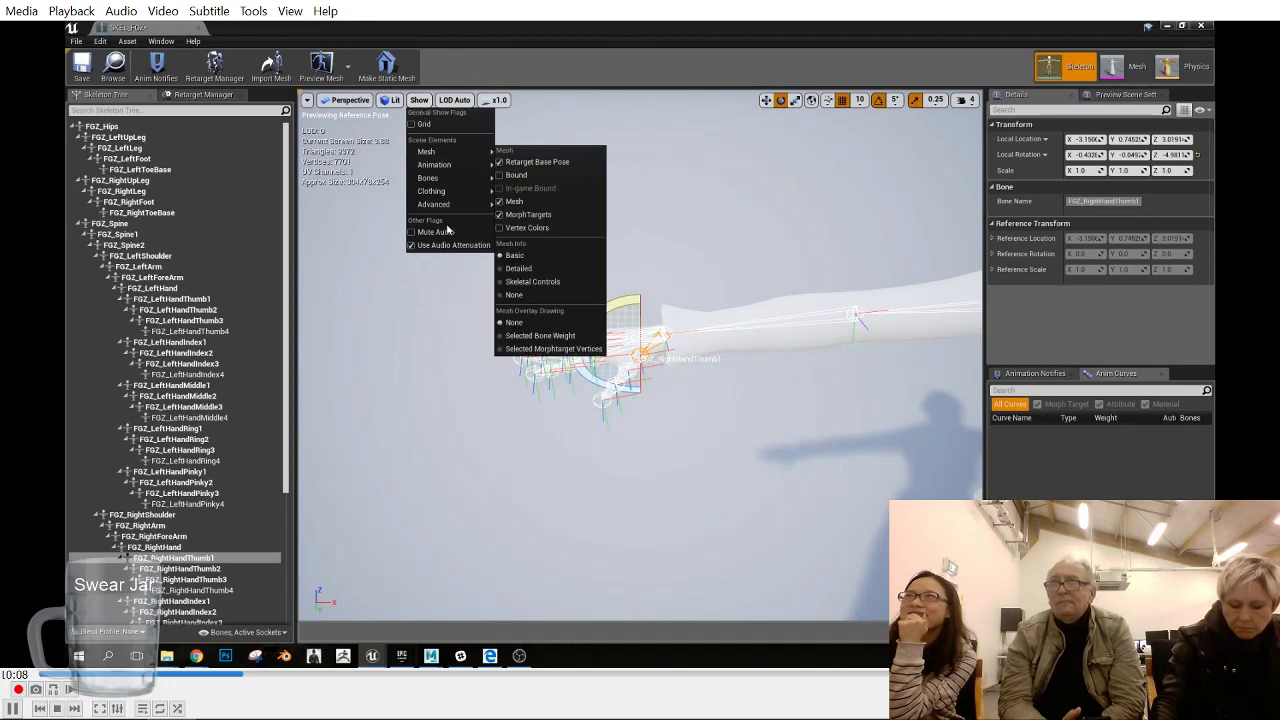
pyautogui.click(572, 330)
pyautogui.click(419, 100)
pyautogui.moveTo(475, 195)
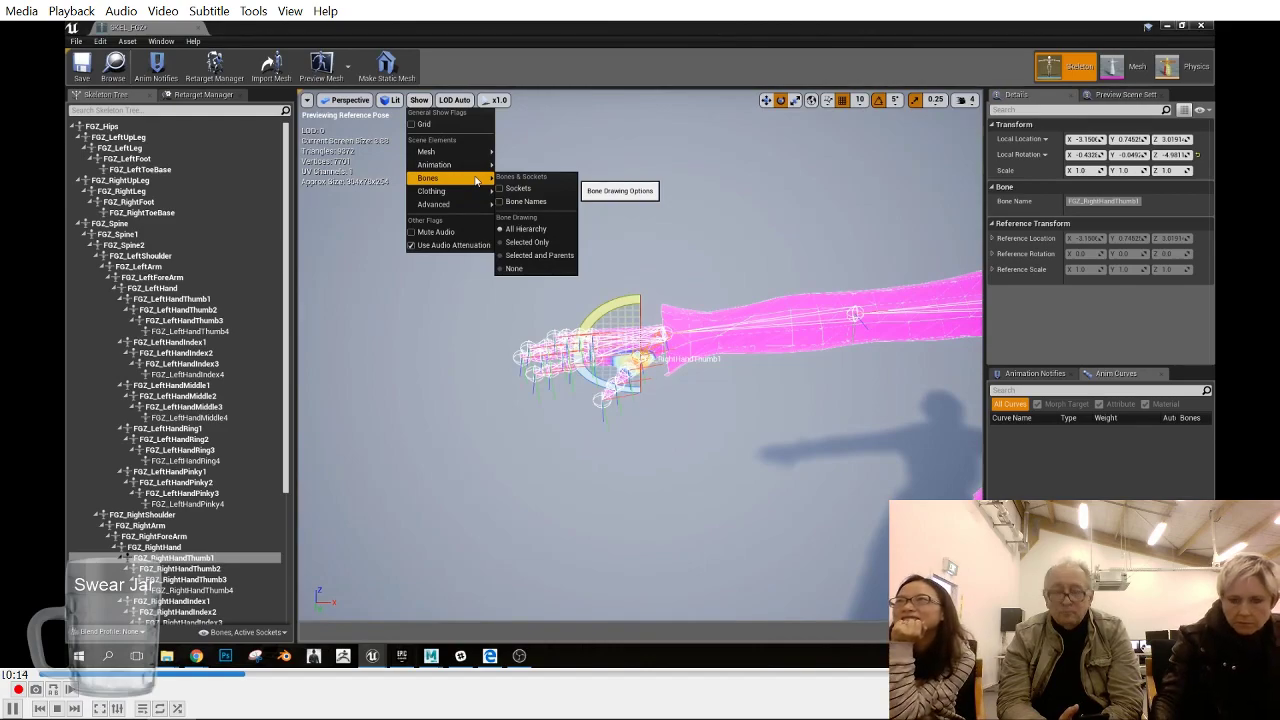
pyautogui.moveTo(478, 151)
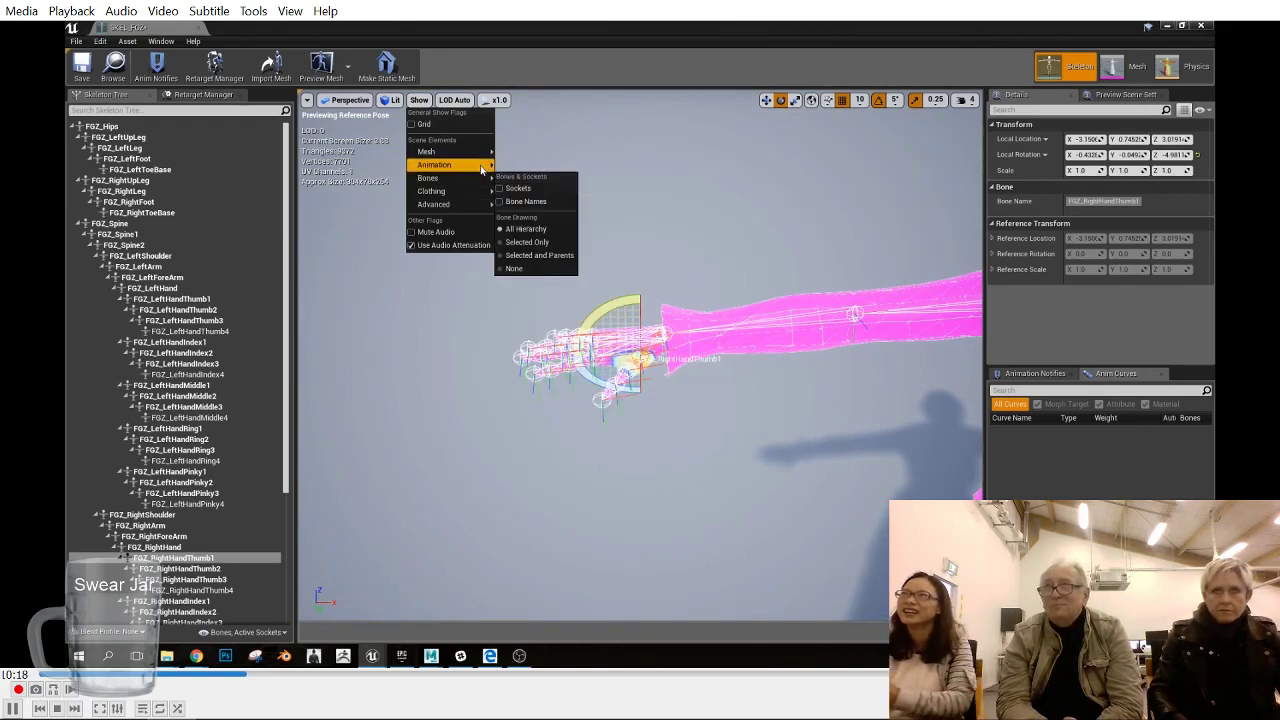
pyautogui.click(614, 61)
pyautogui.hotkey('ctrl', 'z')
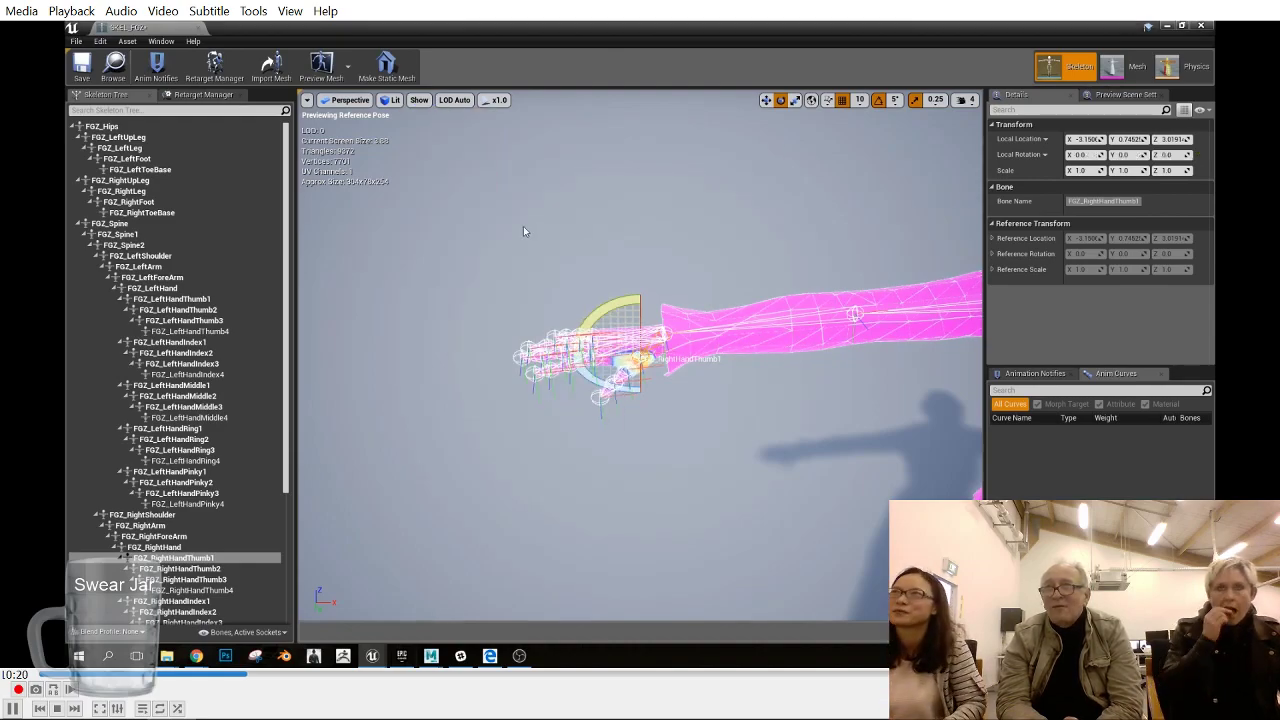
# - Set the mesh overlay drawing to None
pyautogui.click(419, 100)
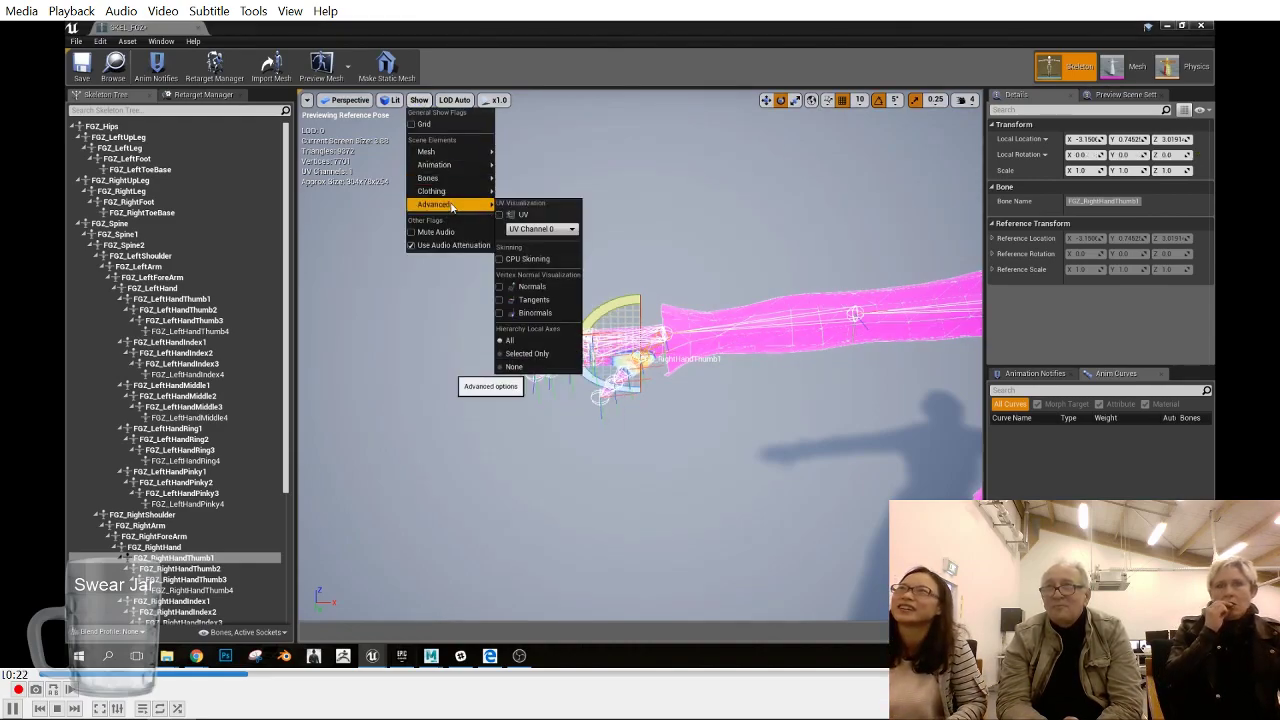
pyautogui.moveTo(458, 193)
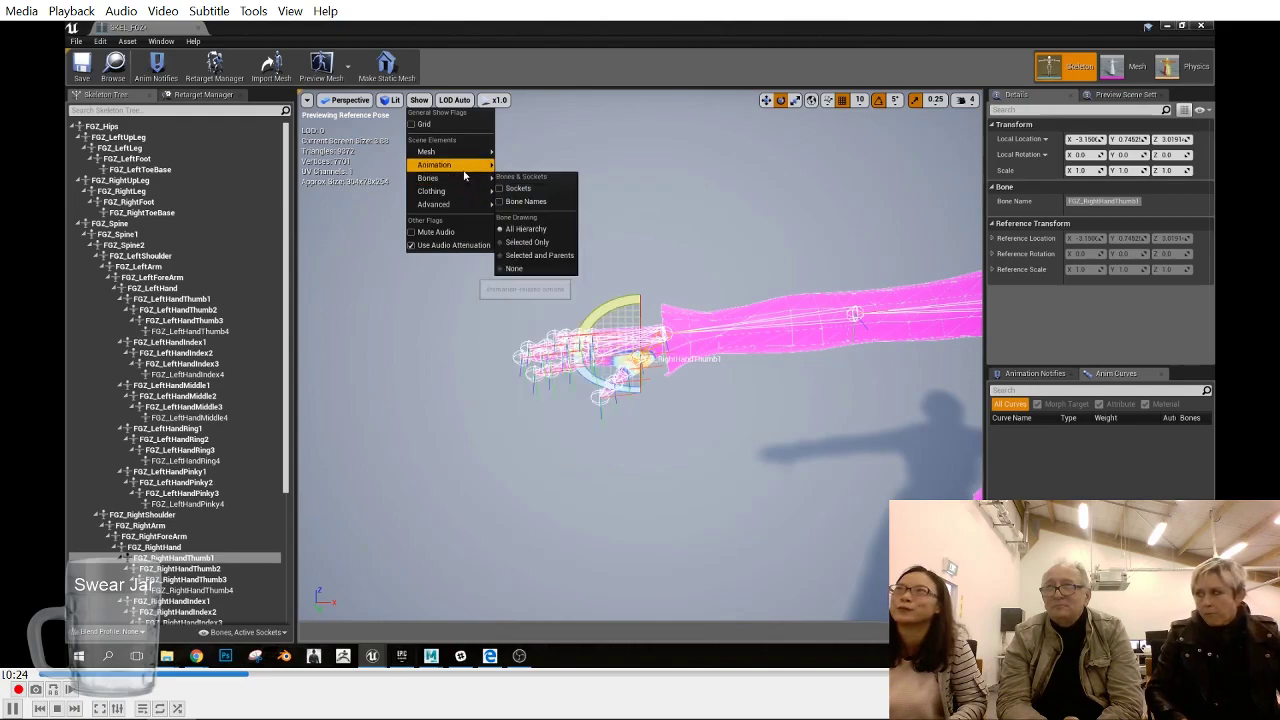
pyautogui.moveTo(465, 155)
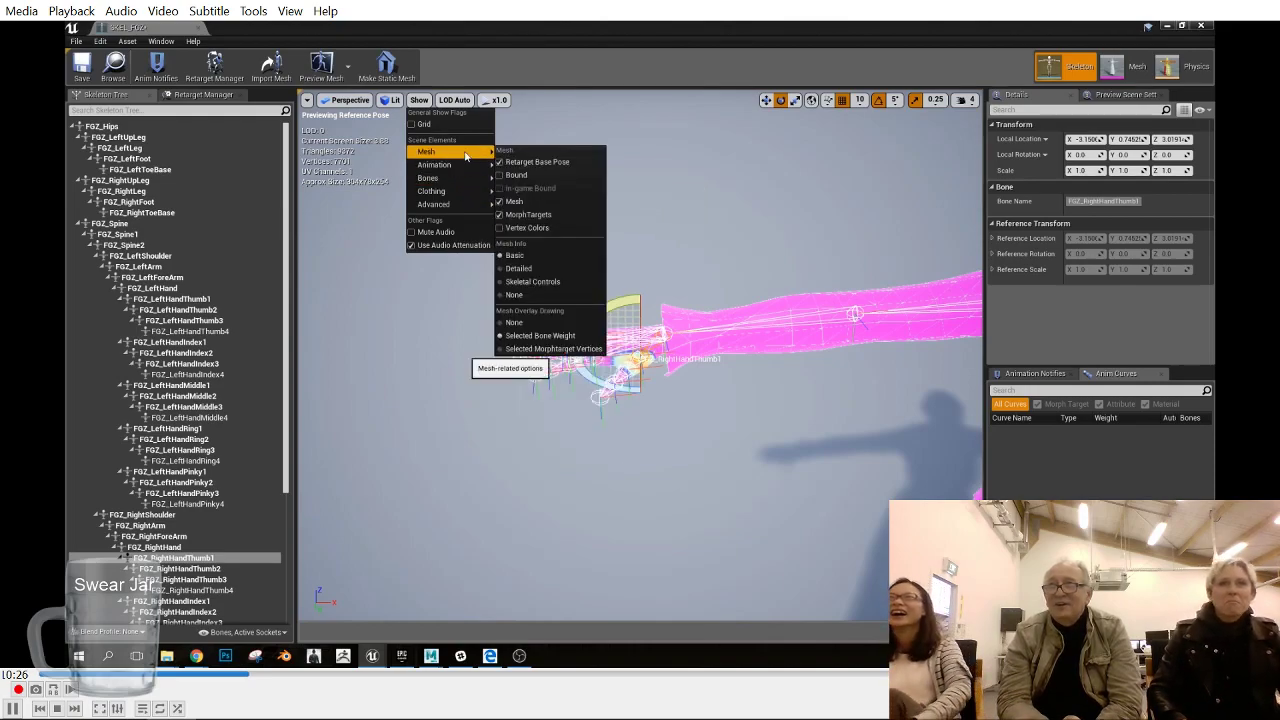
pyautogui.click(548, 323)
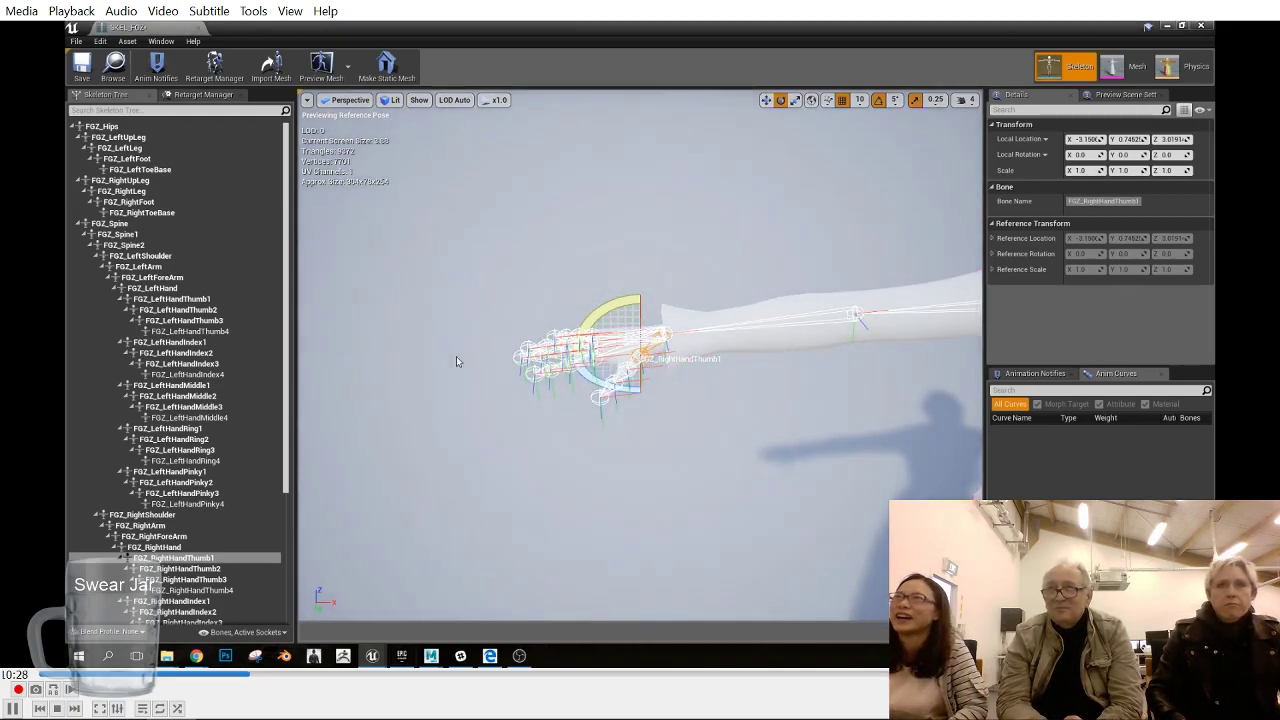
# - Rotate FGZ_RightHandIndex1 and FGZ_RightHandIndex2 each by about -5° around their local Z axis
pyautogui.moveTo(452, 361)
pyautogui.keyDown('alt'); pyautogui.mouseDown()
pyautogui.moveTo(470, 390)
pyautogui.moveTo(455, 362)
pyautogui.mouseUp(); pyautogui.keyUp('alt')
pyautogui.scroll(-4, 190, 522)
pyautogui.click(189, 523)
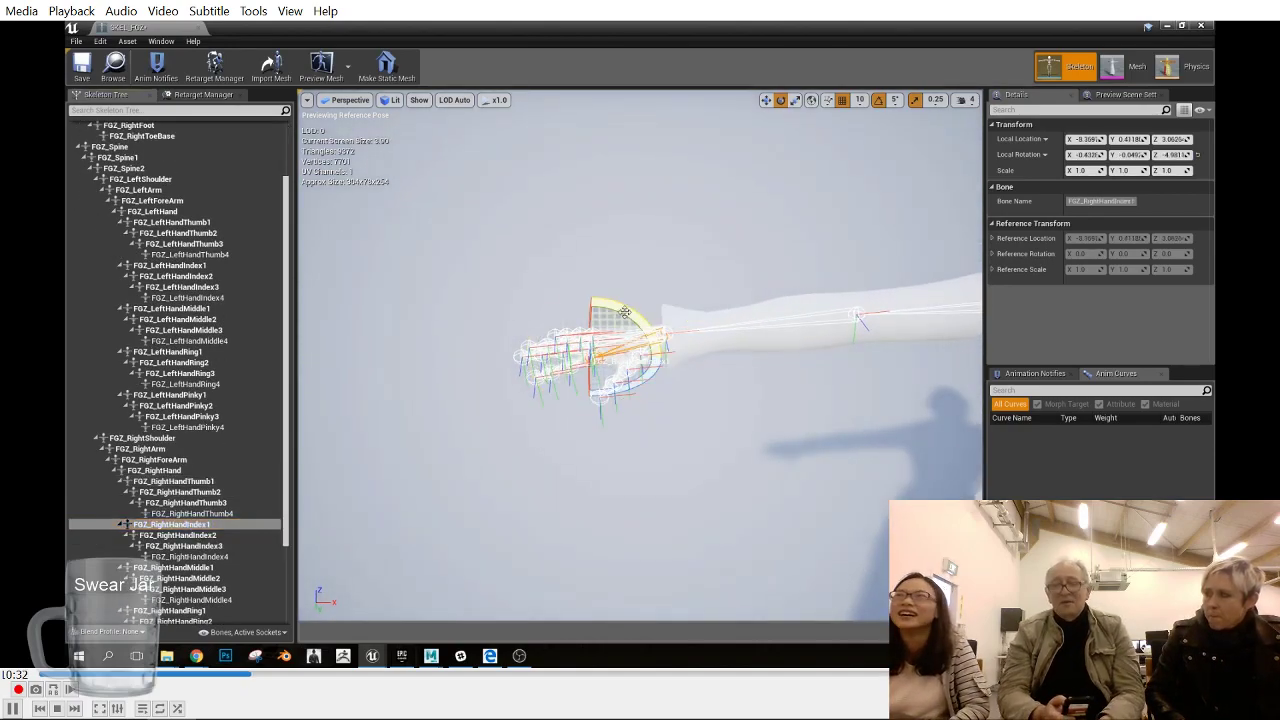
pyautogui.click(180, 535)
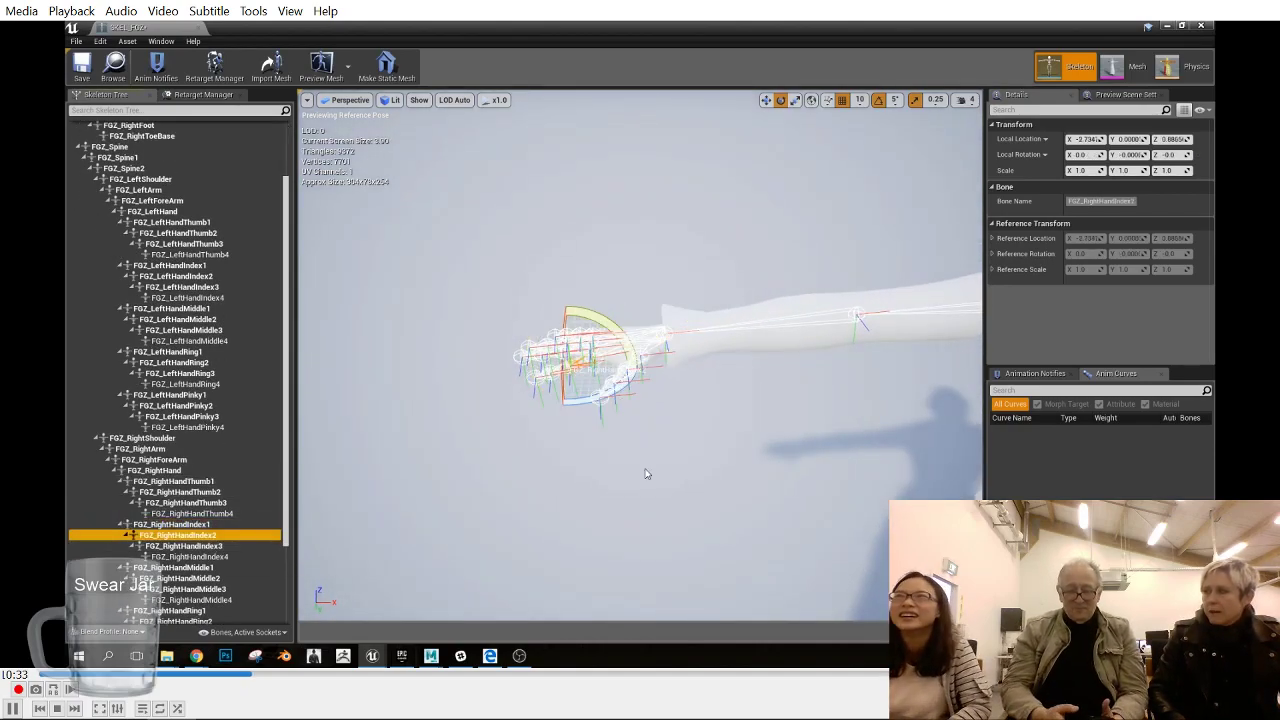
# - Bend the right middle finger slightly, working through FGZ_RightHandMiddle1, FGZ_RightHandMiddle2 and FGZ_RightHandMiddle3
pyautogui.click(200, 567)
pyautogui.moveTo(645, 338); pyautogui.dragTo(619, 332)
pyautogui.click(200, 578)
pyautogui.click(200, 589)
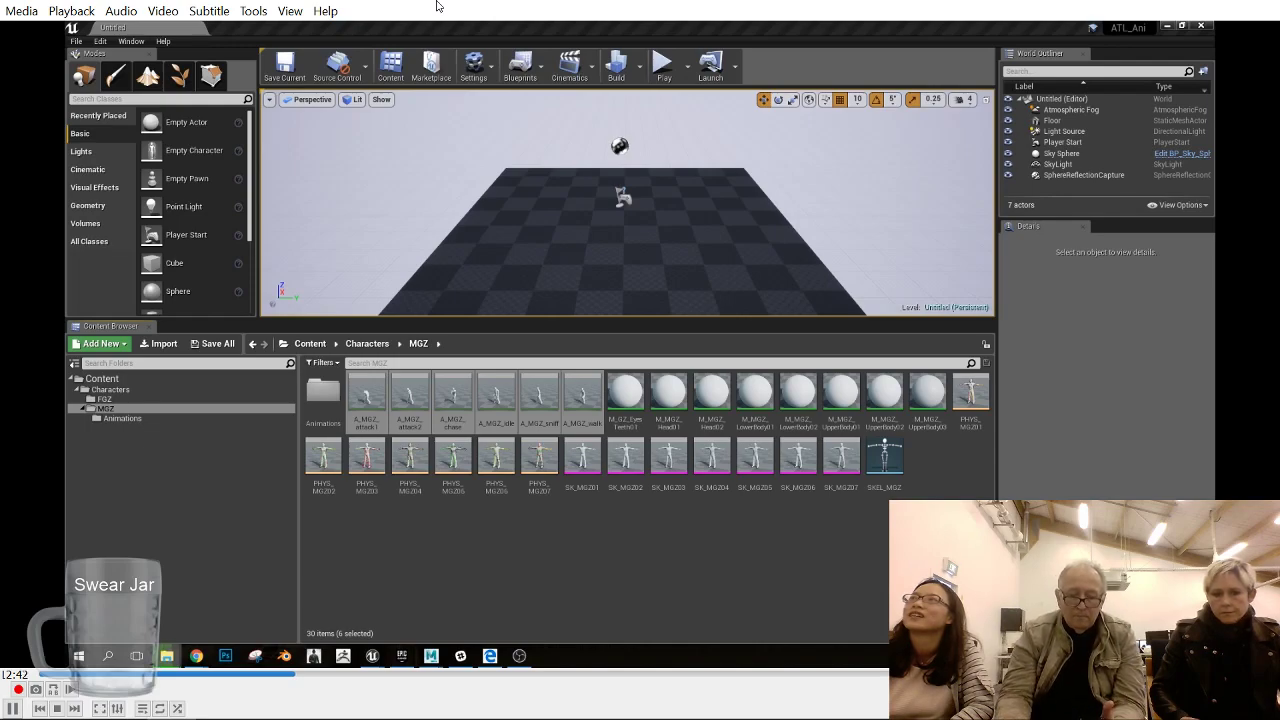
# - Save all modified content, including the PHYS_FGZ01 physics asset and the SKEL_FGZ skeleton
pyautogui.click(878, 510)
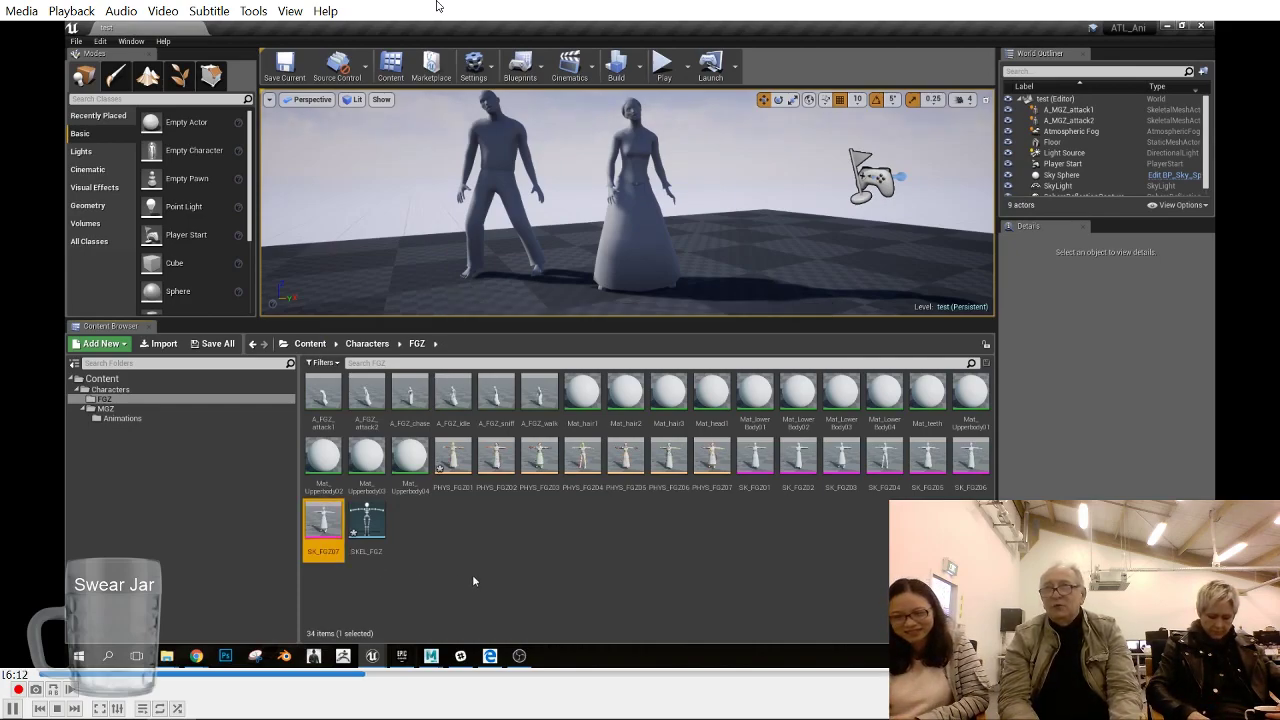
pyautogui.click(212, 343)
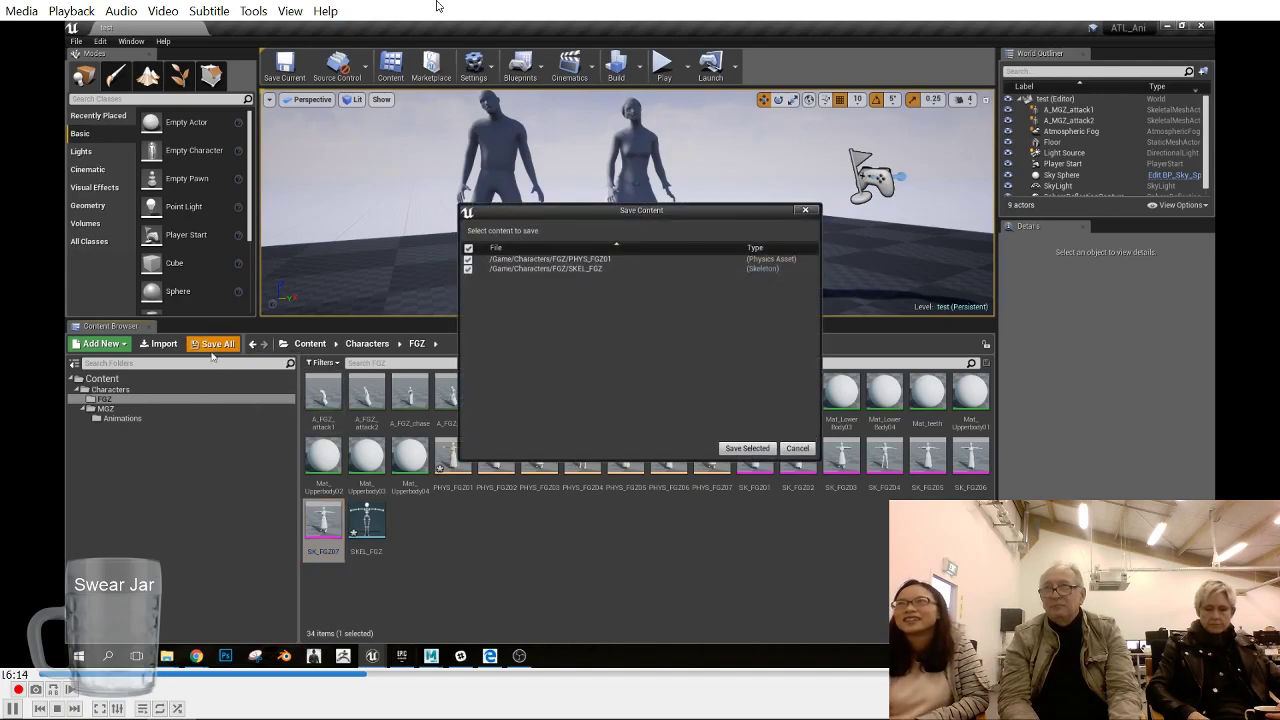
pyautogui.click(750, 447)
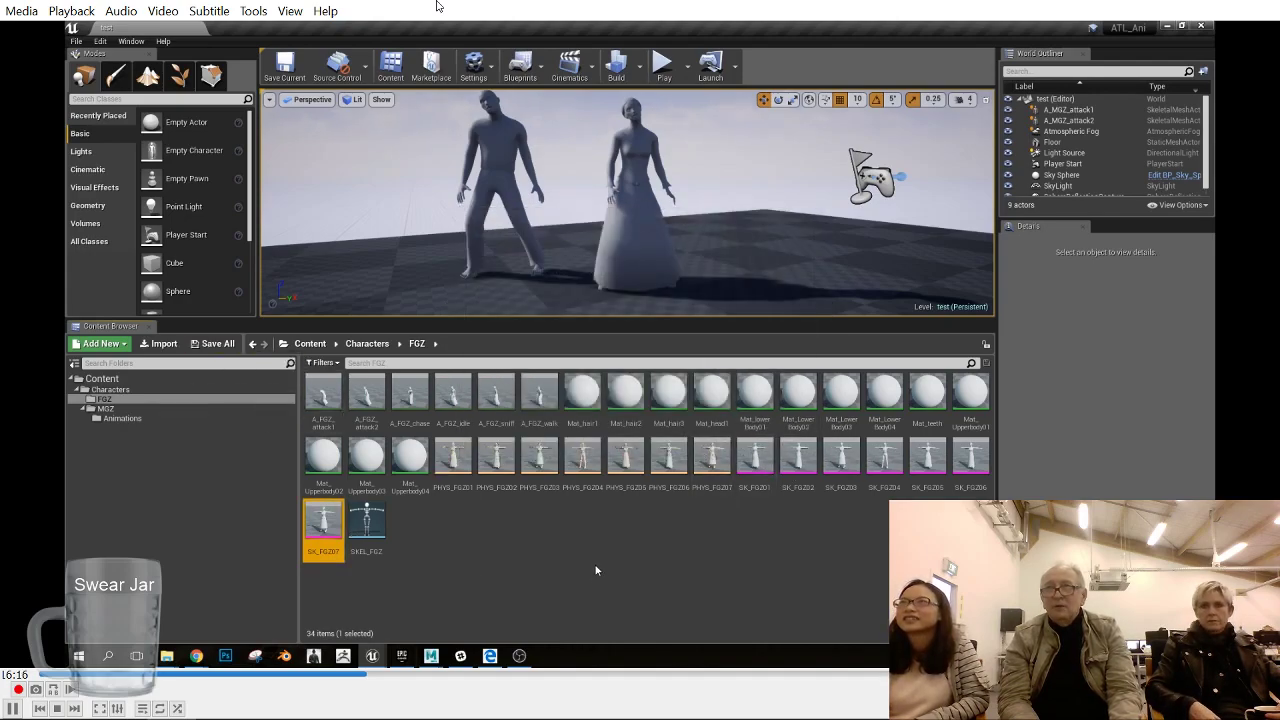
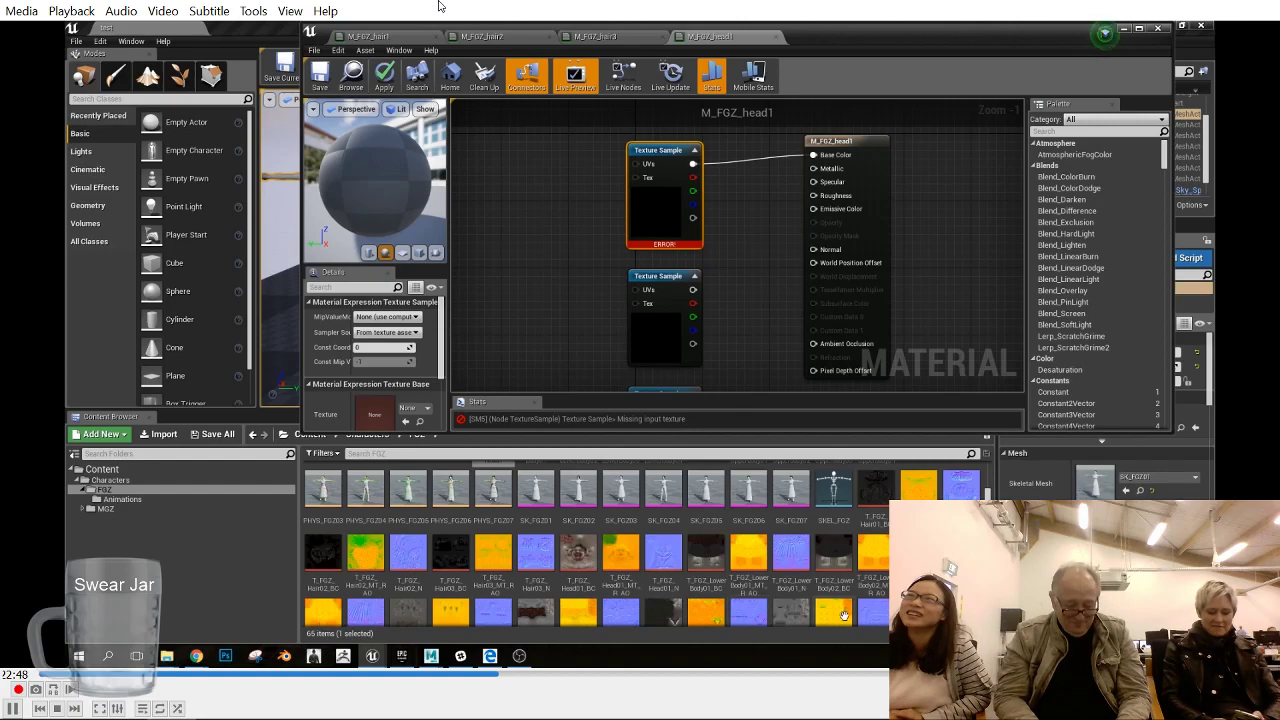
# - Assign a texture to the selected upper Texture Sample in the M_FGZ_head1 material
pyautogui.moveTo(384, 437); pyautogui.dragTo(370, 417)
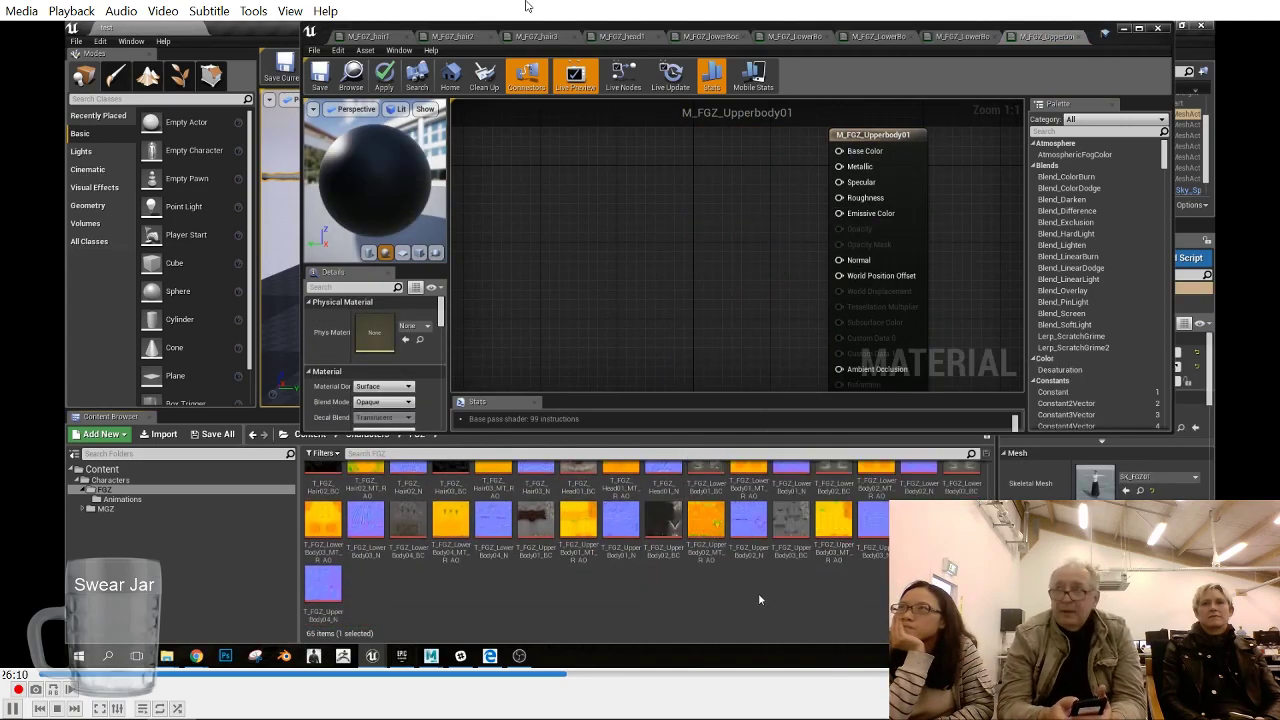
# - Add a Texture Sample wired to Base Color in M_FGZ_Upperbody01, duplicate it twice and arrange the copies below it
pyautogui.moveTo(838, 151); pyautogui.dragTo(666, 163)
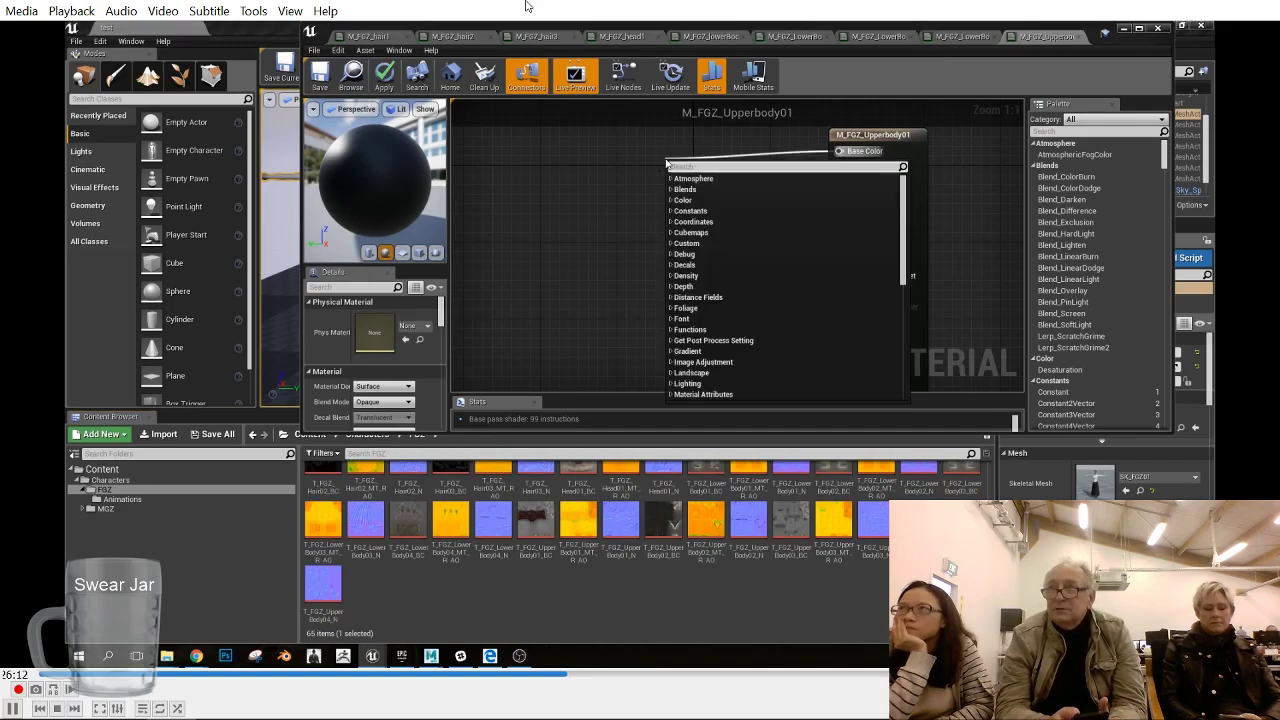
pyautogui.write('texture')
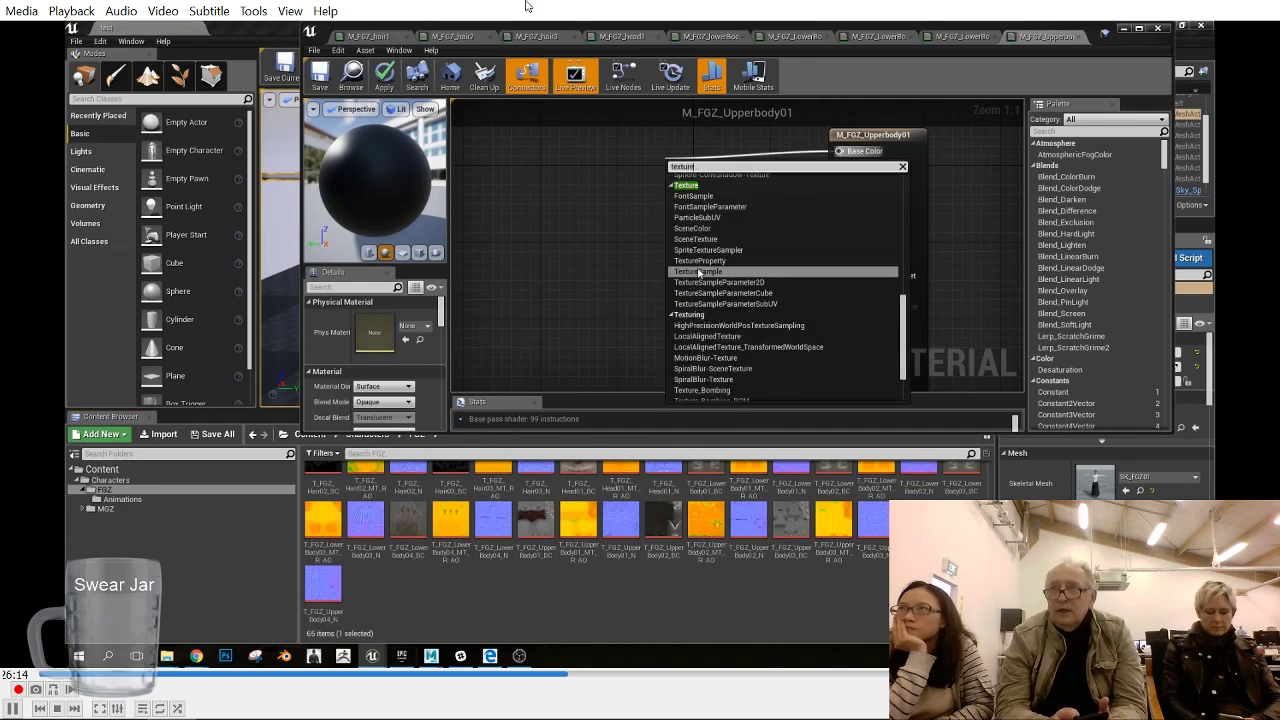
pyautogui.click(700, 272)
pyautogui.hotkey('ctrl', 'w')
pyautogui.moveTo(778, 270); pyautogui.dragTo(598, 250)
pyautogui.hotkey('ctrl', 'w')
pyautogui.moveTo(712, 280); pyautogui.dragTo(701, 289)
# - Assign T_FGZ_UpperBody01_BC to the Base Color Texture Sample and T_FGZ_UpperBody01_N to the second Texture Sample
pyautogui.click(617, 207)
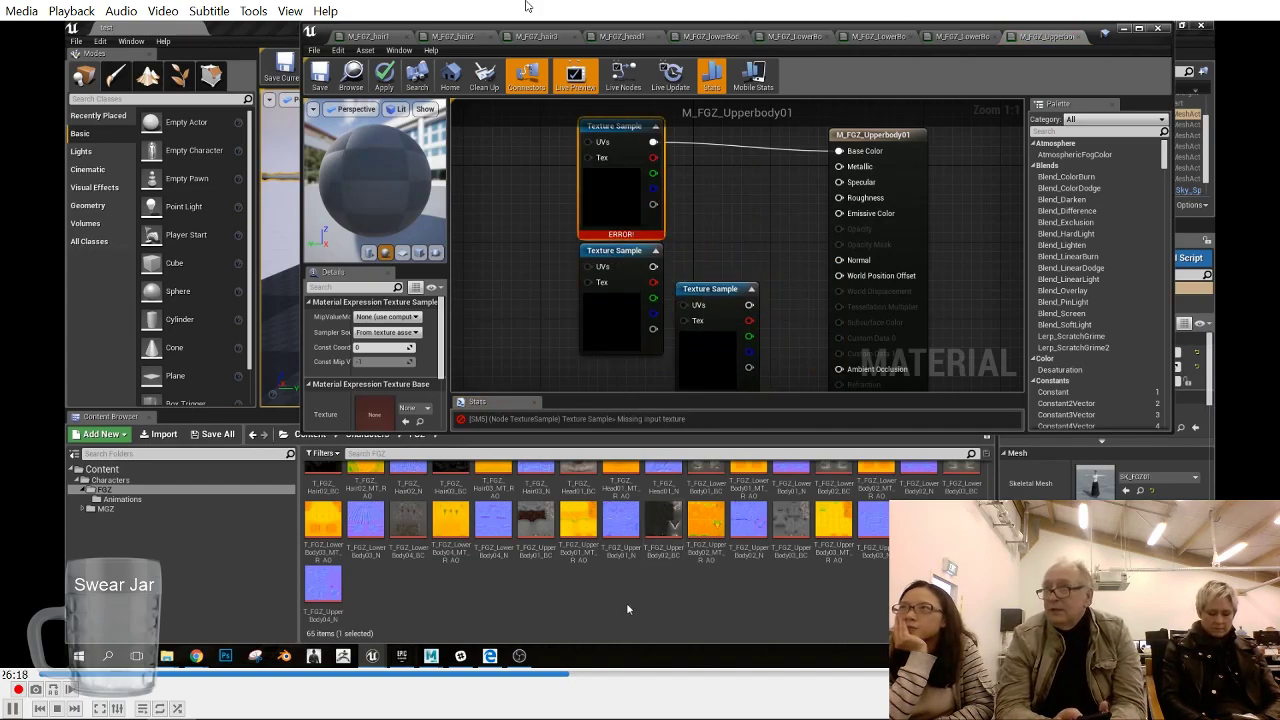
pyautogui.moveTo(537, 530); pyautogui.dragTo(373, 413)
pyautogui.click(618, 525)
pyautogui.click(616, 335)
pyautogui.moveTo(619, 528); pyautogui.dragTo(373, 413)
# - Open the T_FGZ_UpperBody01_MT_R_AO texture settings, close them and assign the texture to the third Texture Sample
pyautogui.click(714, 357)
pyautogui.doubleClick(578, 525)
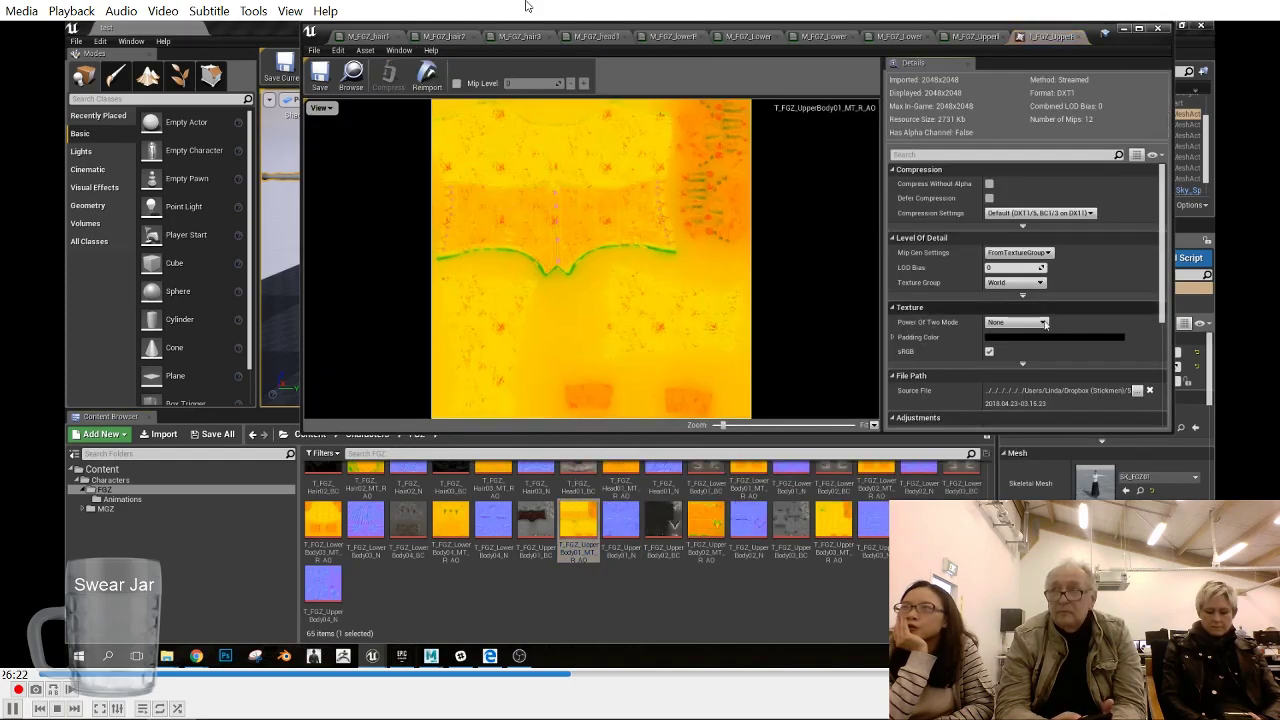
pyautogui.click(1084, 36)
pyautogui.moveTo(578, 525); pyautogui.dragTo(373, 413)
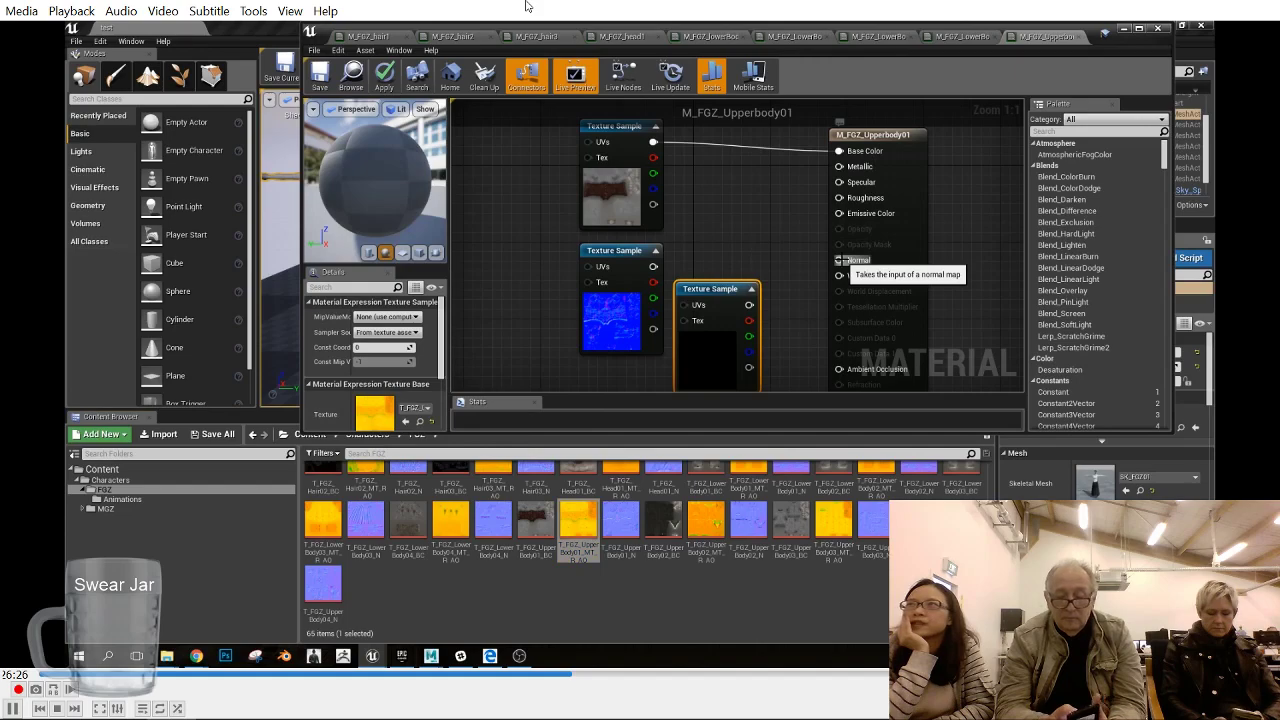
# - Connect the second sample to Normal and the third sample's blue, green and red outputs to Metallic, Roughness and Ambient Occlusion, and apply the material
pyautogui.moveTo(841, 260); pyautogui.dragTo(653, 267)
pyautogui.moveTo(839, 167); pyautogui.dragTo(781, 335)
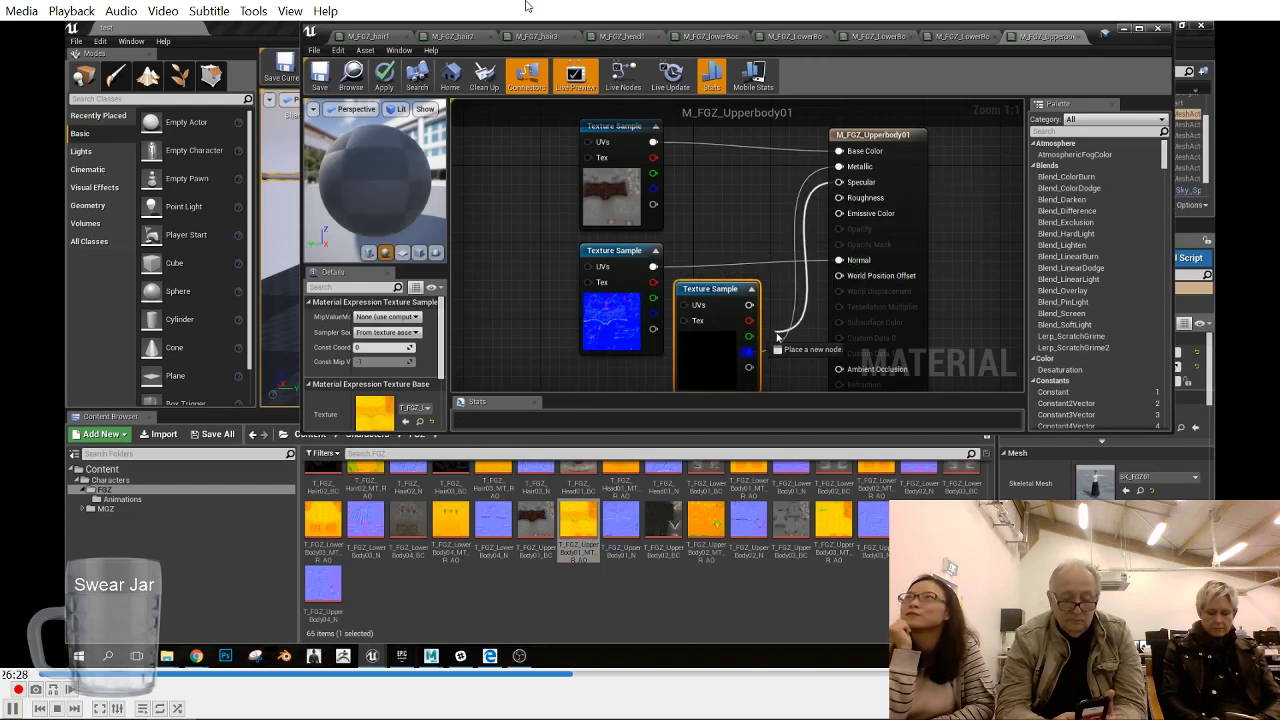
pyautogui.click(742, 209)
pyautogui.moveTo(839, 198); pyautogui.dragTo(749, 336)
pyautogui.moveTo(839, 369); pyautogui.dragTo(763, 325)
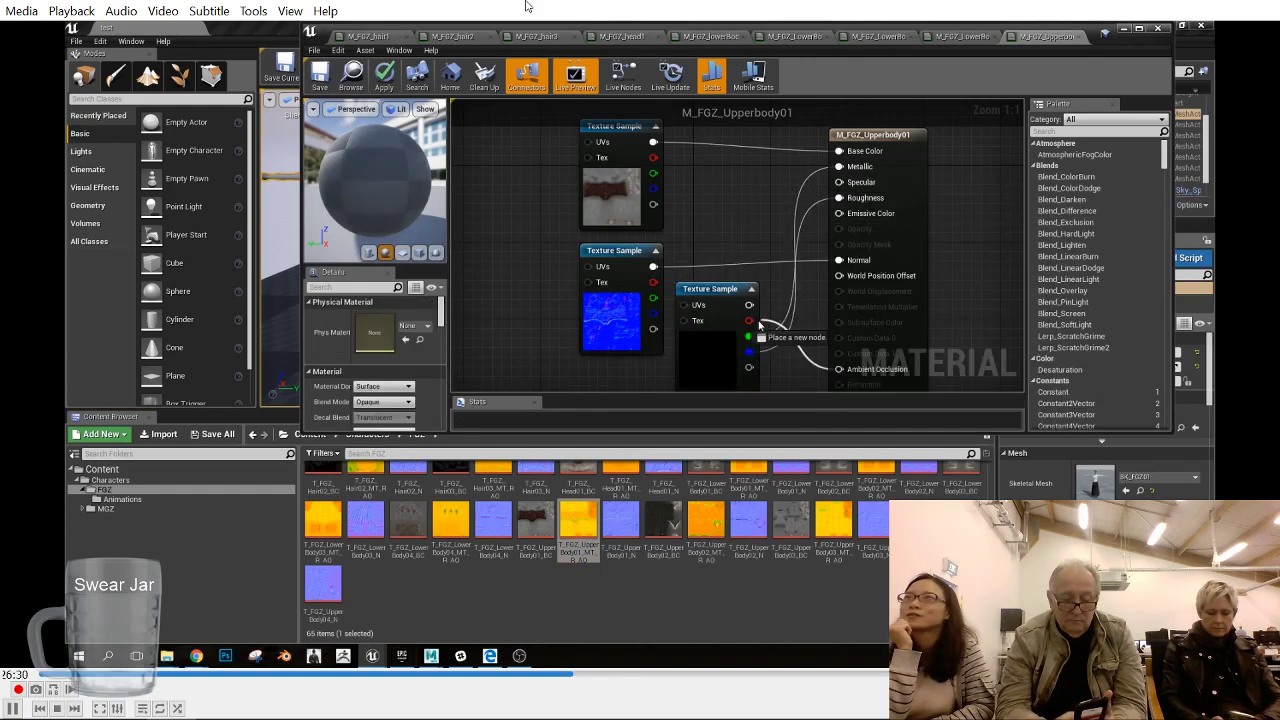
pyautogui.click(384, 76)
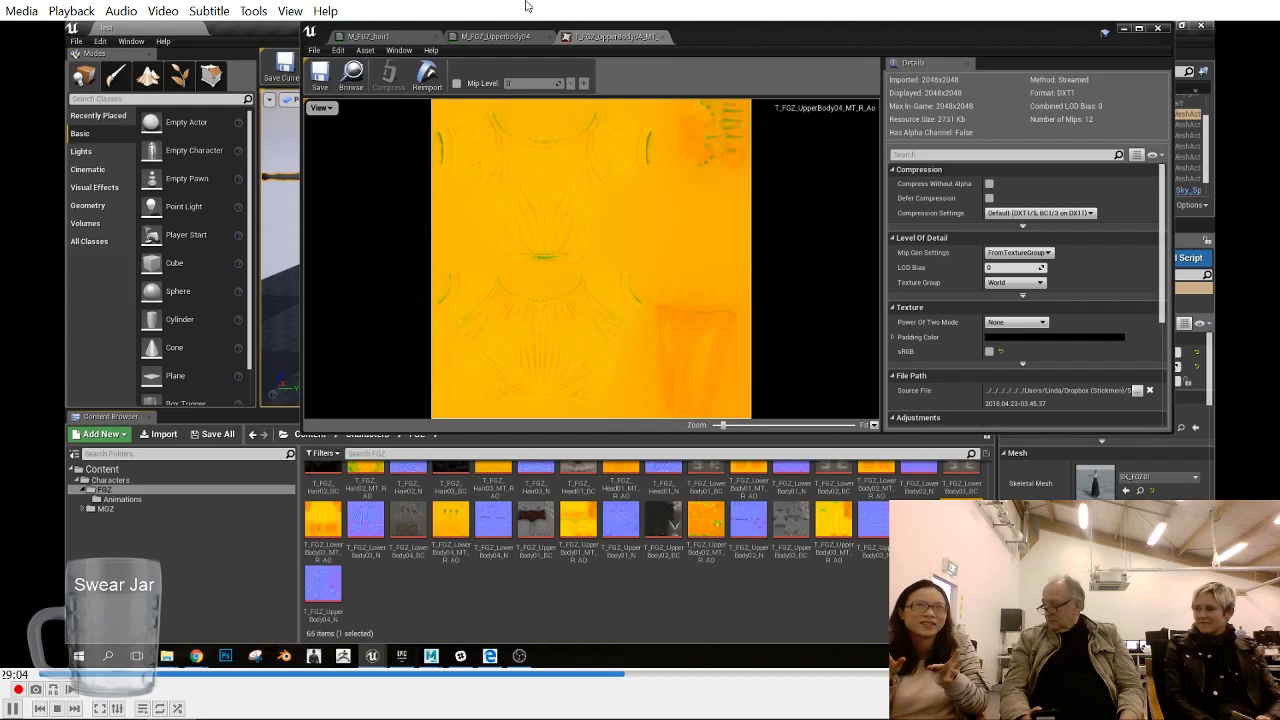
# - In M_FGZ_Upperbody04, assign T_FGZ_UpperBody04_N to the second Texture Sample and start wiring the second and third samples to the material inputs
pyautogui.click(657, 37)
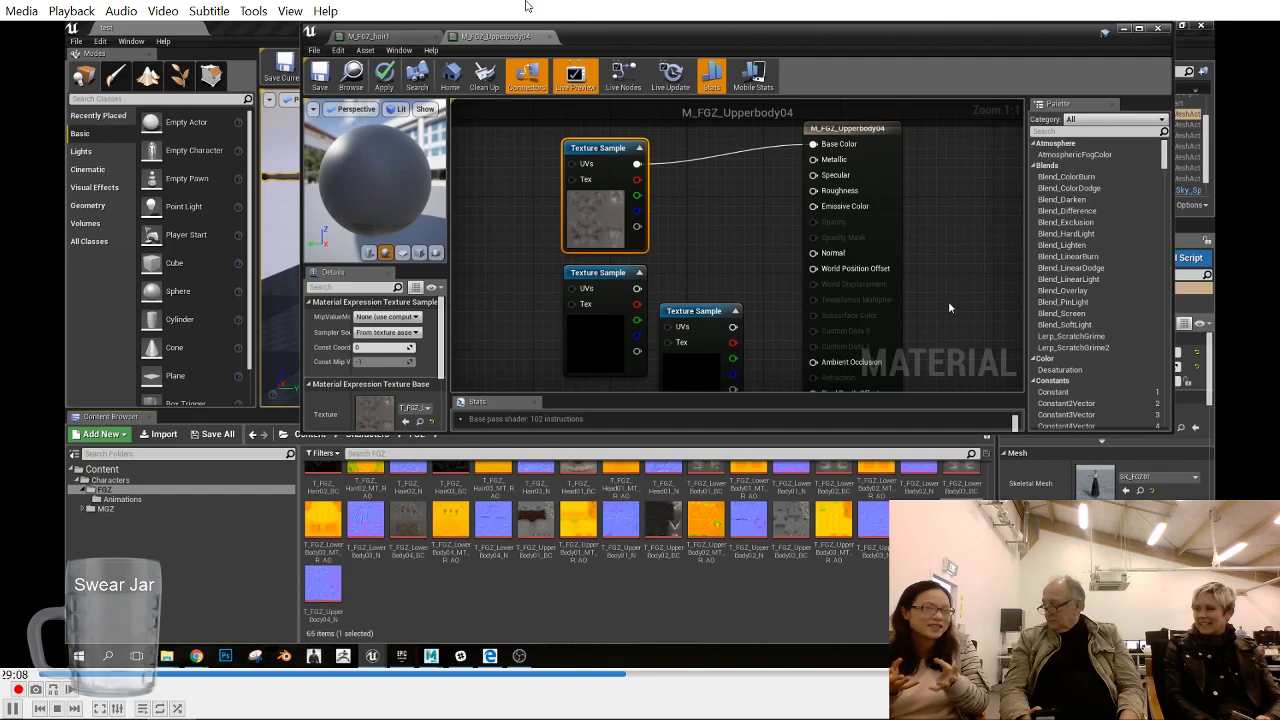
pyautogui.click(630, 350)
pyautogui.moveTo(329, 588); pyautogui.dragTo(375, 413)
pyautogui.moveTo(755, 462); pyautogui.dragTo(813, 253)
pyautogui.click(613, 272)
pyautogui.click(689, 313)
pyautogui.moveTo(733, 342); pyautogui.dragTo(811, 178)
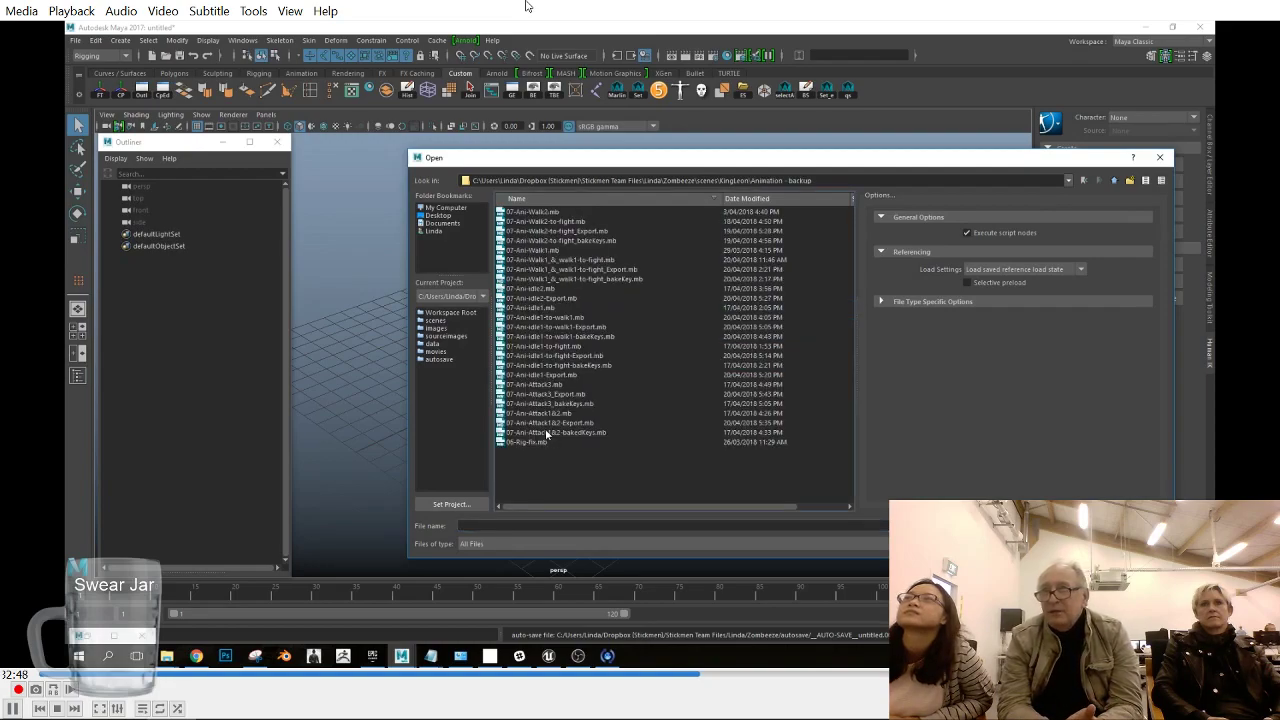
# - Switch to Maya and open the scene 07-Ani-Attack3_Export.mb from the KingLeon animation backup folder
pyautogui.click(508, 386)
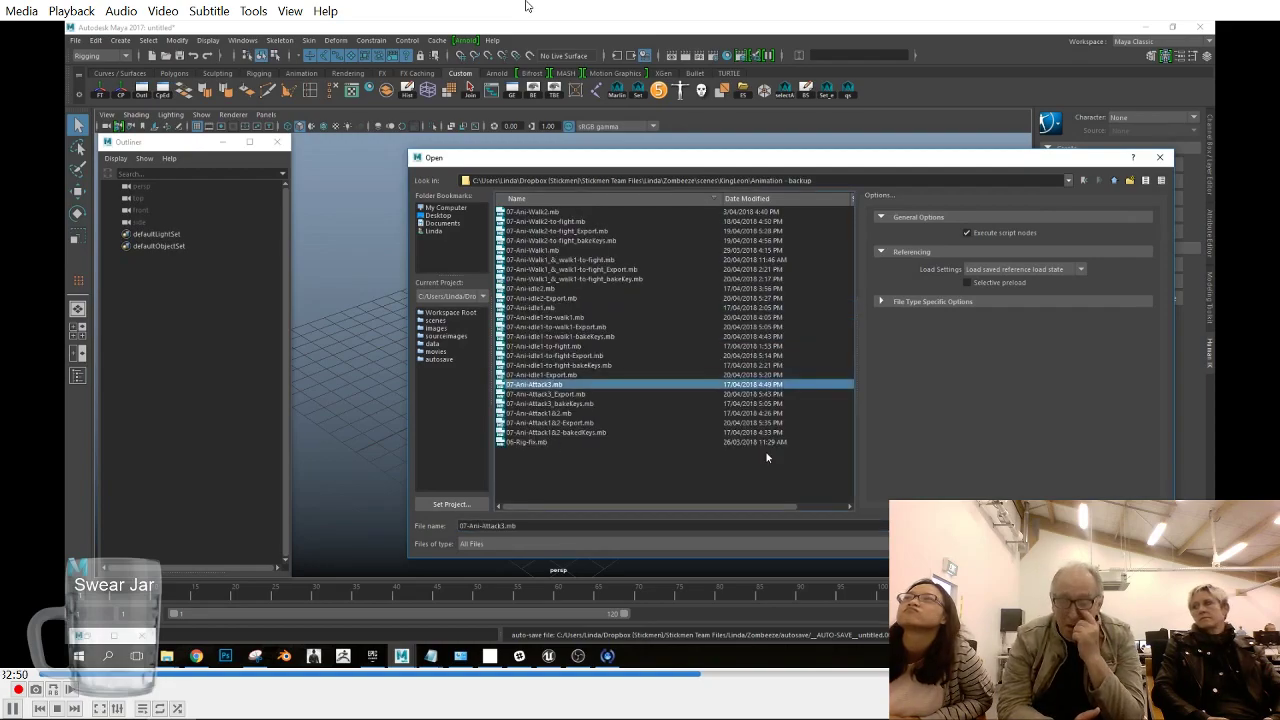
pyautogui.doubleClick(594, 404)
pyautogui.click(632, 342)
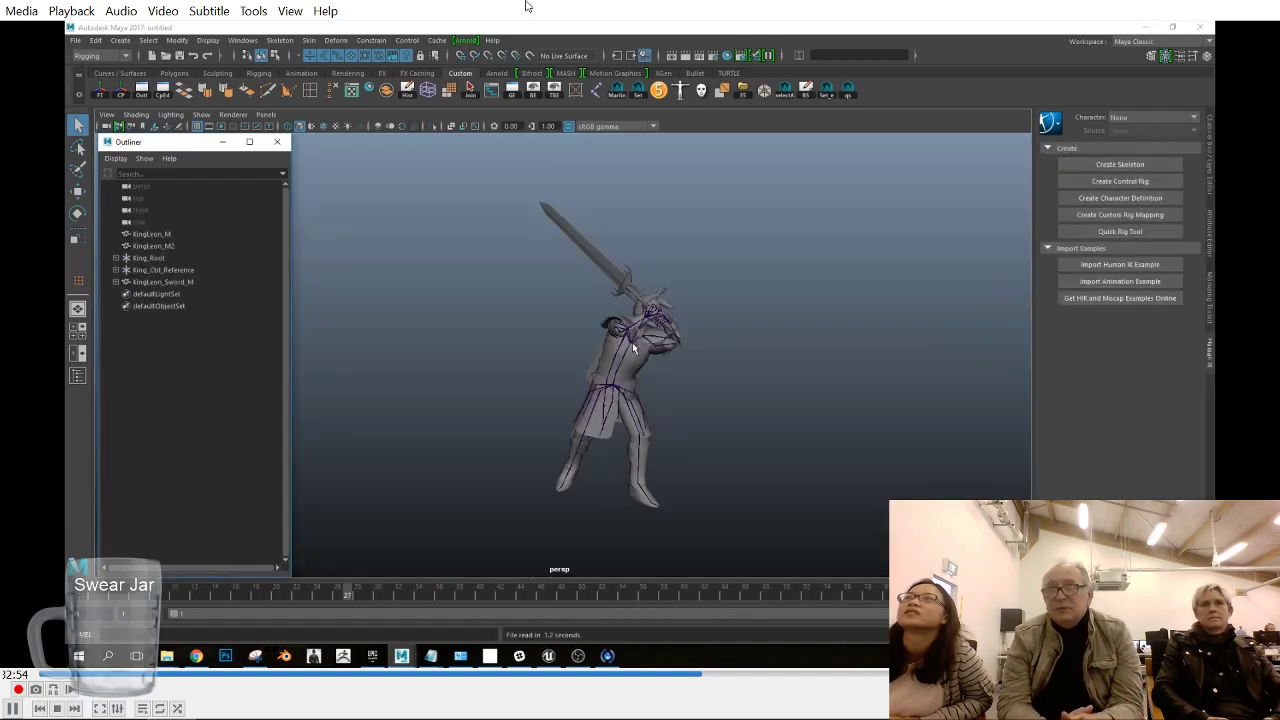
# - Rename the king's control rig reference node in the Outliner as King_Ctrl_Root
pyautogui.keyDown('alt'); pyautogui.moveTo(648, 372); pyautogui.dragTo(683, 404); pyautogui.keyUp('alt')
pyautogui.doubleClick(182, 272)
pyautogui.moveTo(198, 271); pyautogui.dragTo(169, 271)
pyautogui.write('oot')
pyautogui.press('Return')
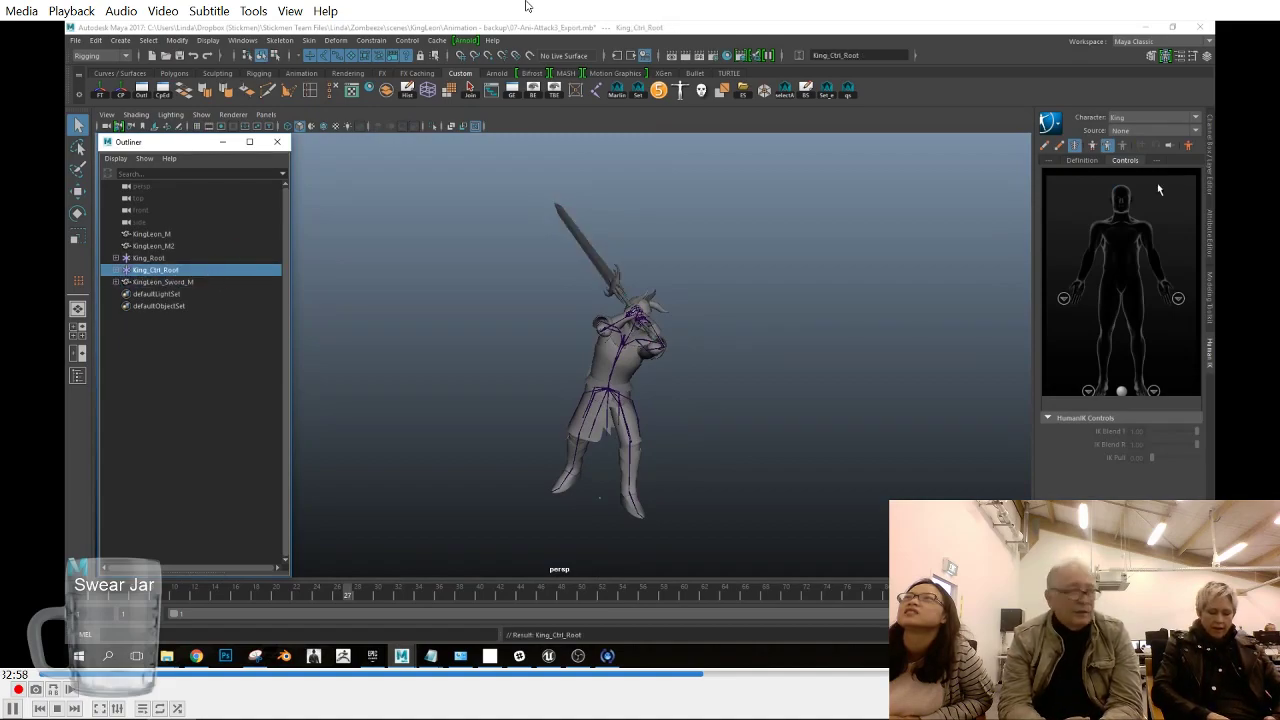
# - Inspect the channel values of King_Ctrl_Root and examine the scene's animation curves in the Graph Editor
pyautogui.click(1208, 183)
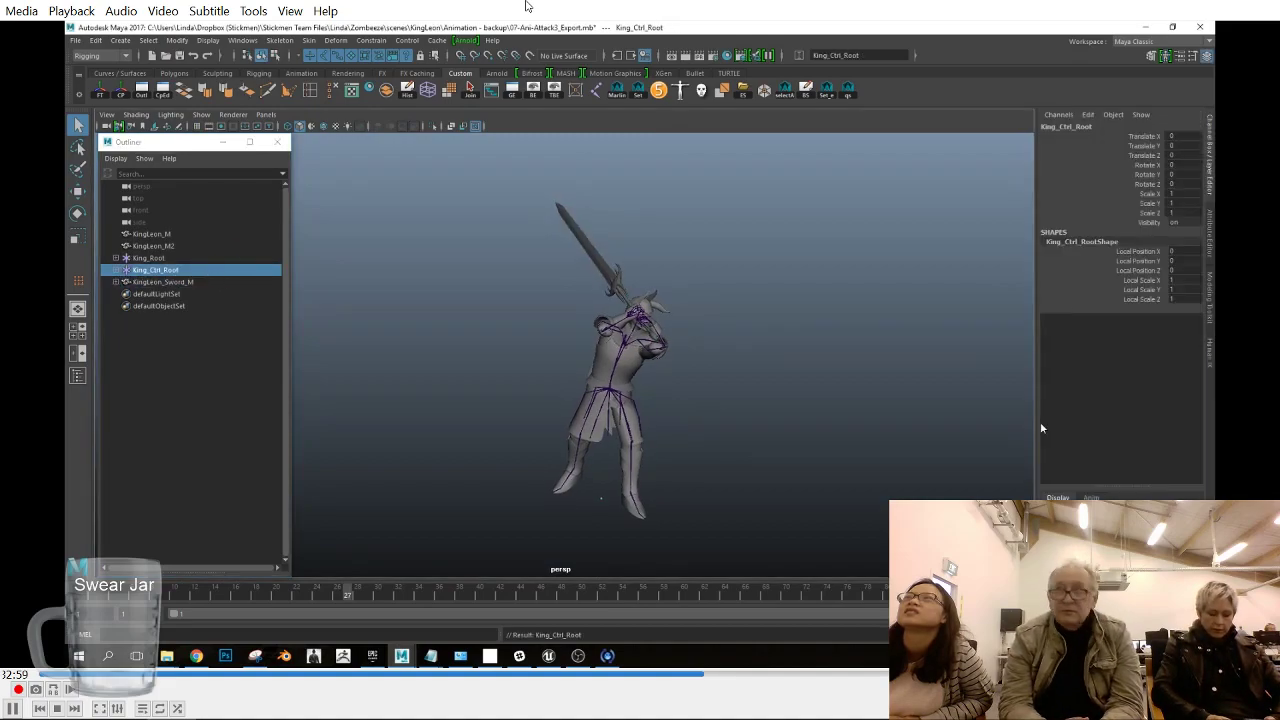
pyautogui.click(633, 370)
pyautogui.click(787, 91)
pyautogui.moveTo(1214, 118); pyautogui.dragTo(598, 109)
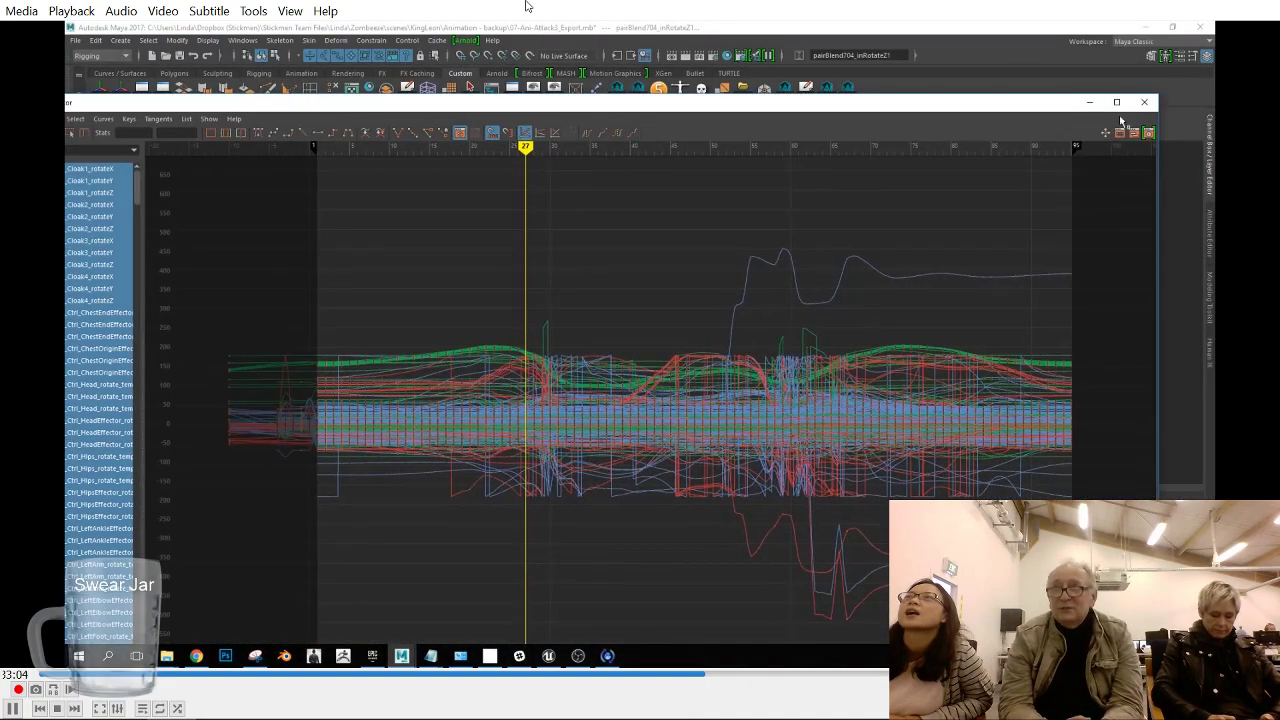
pyautogui.click(1144, 104)
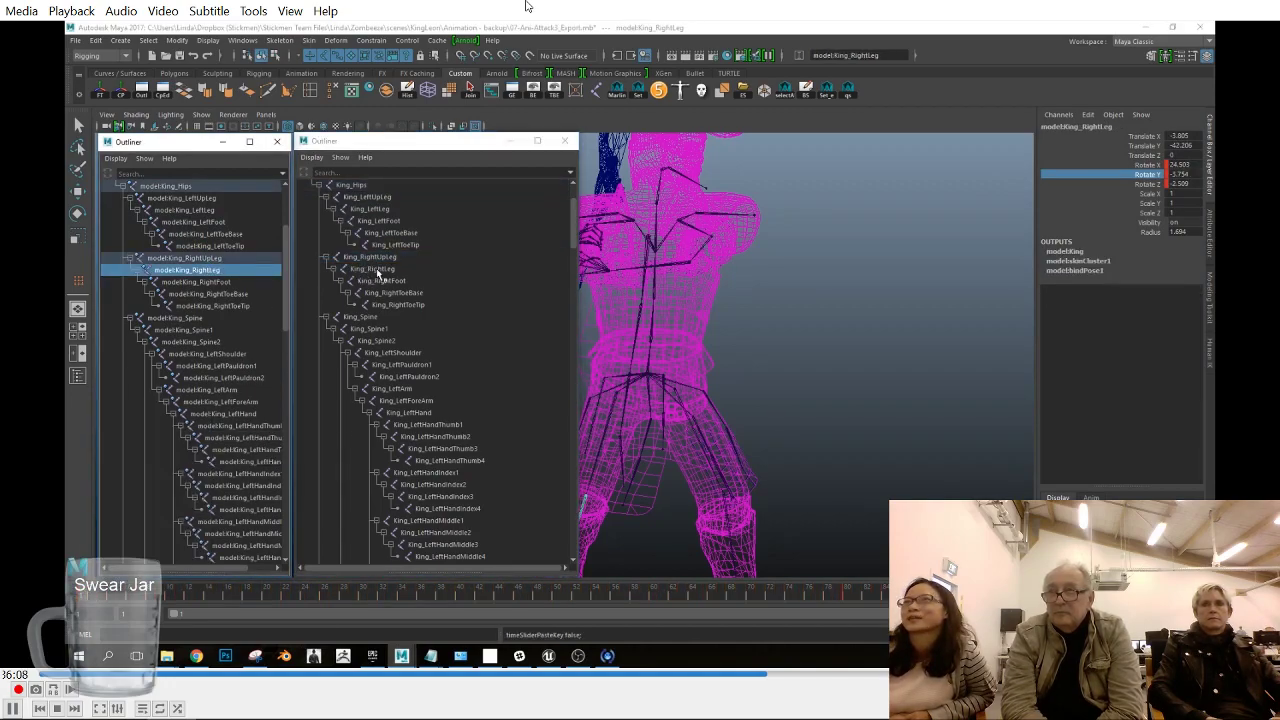
# - Copy the animation keys from model:King_RightLeg and paste them onto King_RightLeg
pyautogui.click(130, 427)
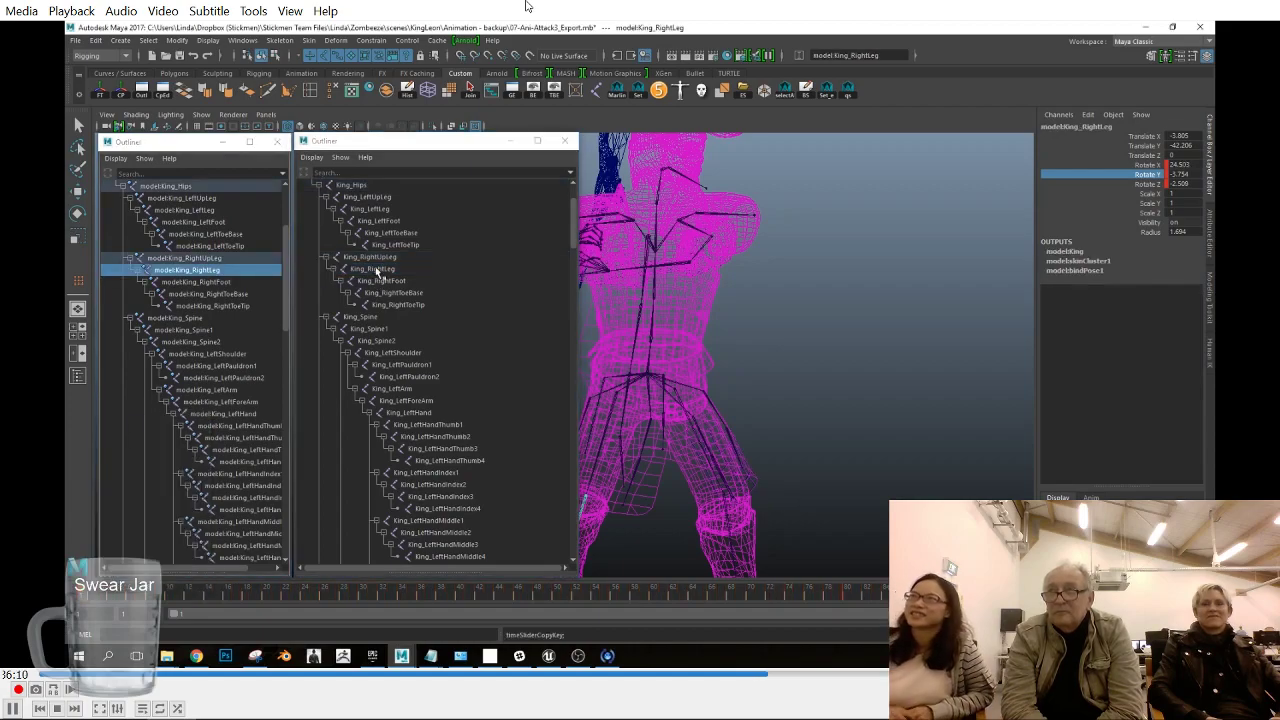
pyautogui.click(374, 269)
pyautogui.rightClick(92, 591)
pyautogui.moveTo(144, 438)
pyautogui.click(228, 440)
# - Copy the animation keys from model:King_RightFoot and paste them onto King_RightFoot
pyautogui.click(224, 283)
pyautogui.click(383, 281)
pyautogui.click(230, 285)
pyautogui.rightClick(82, 593)
pyautogui.click(106, 428)
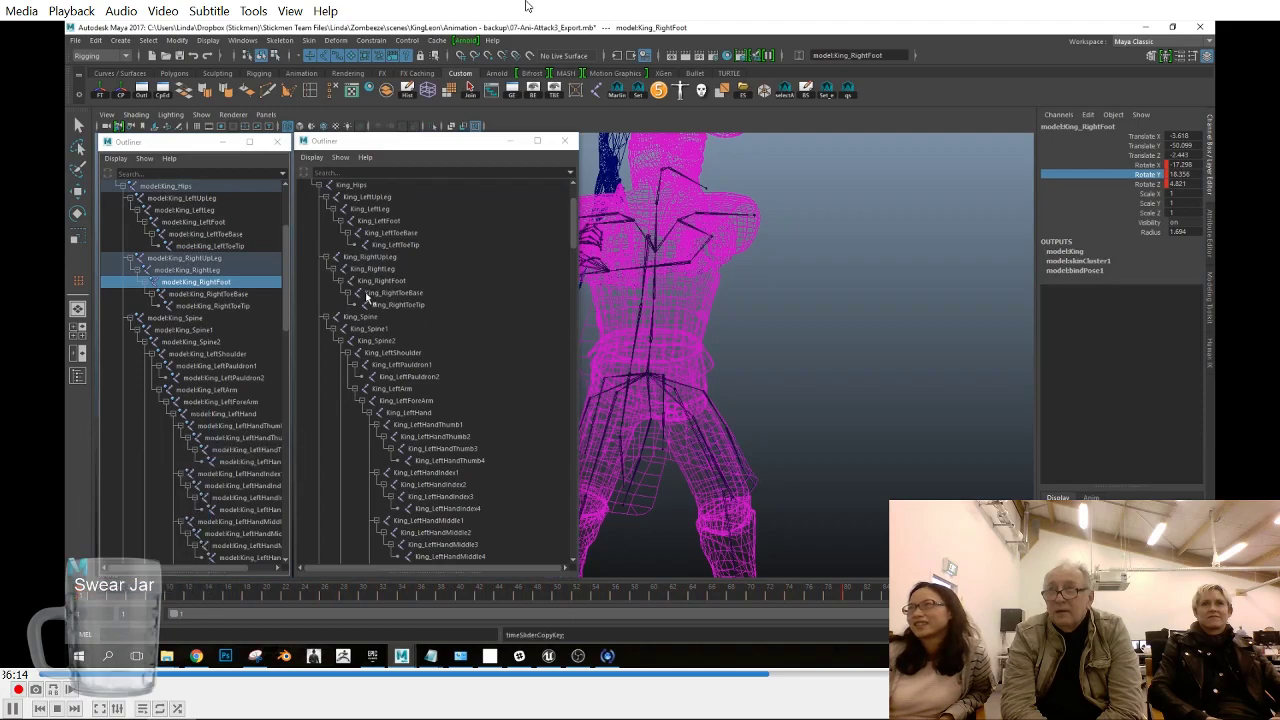
pyautogui.click(381, 281)
pyautogui.rightClick(92, 591)
pyautogui.moveTo(150, 440)
pyautogui.click(245, 451)
# - Compare the rotation values of model:King_RightToeBase and King_RightToeBase
pyautogui.click(230, 294)
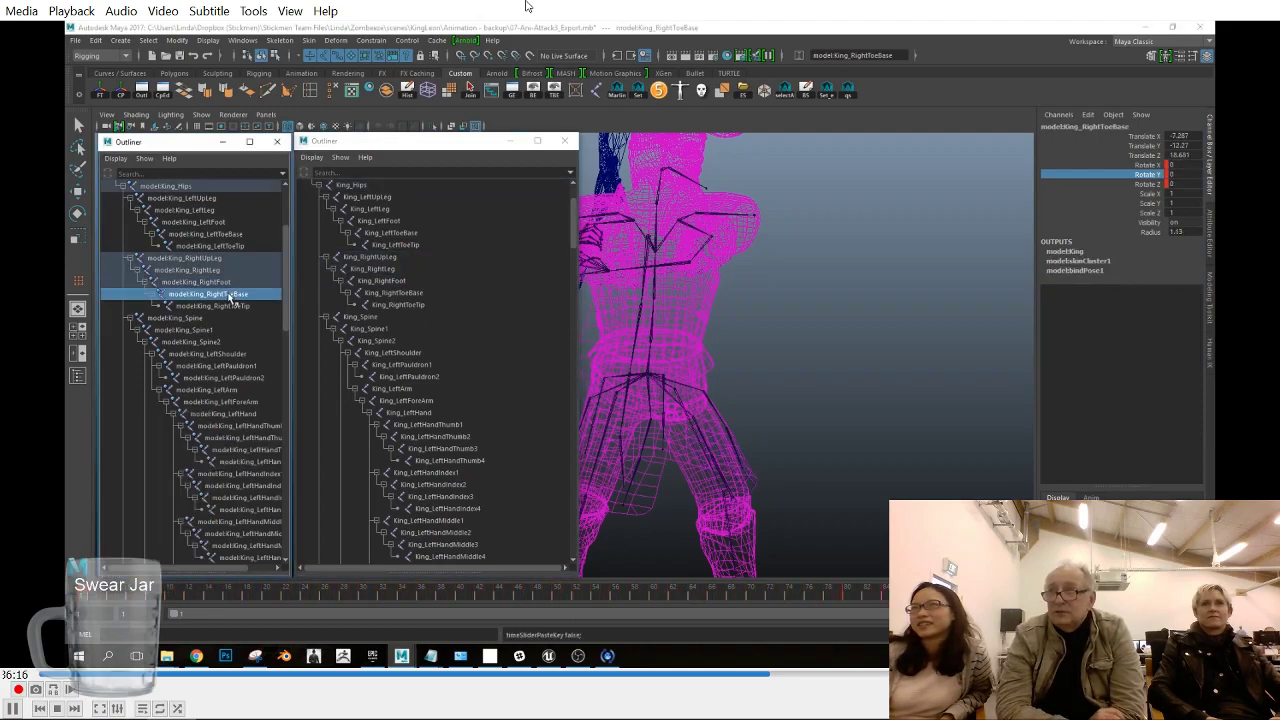
pyautogui.click(393, 293)
pyautogui.click(214, 296)
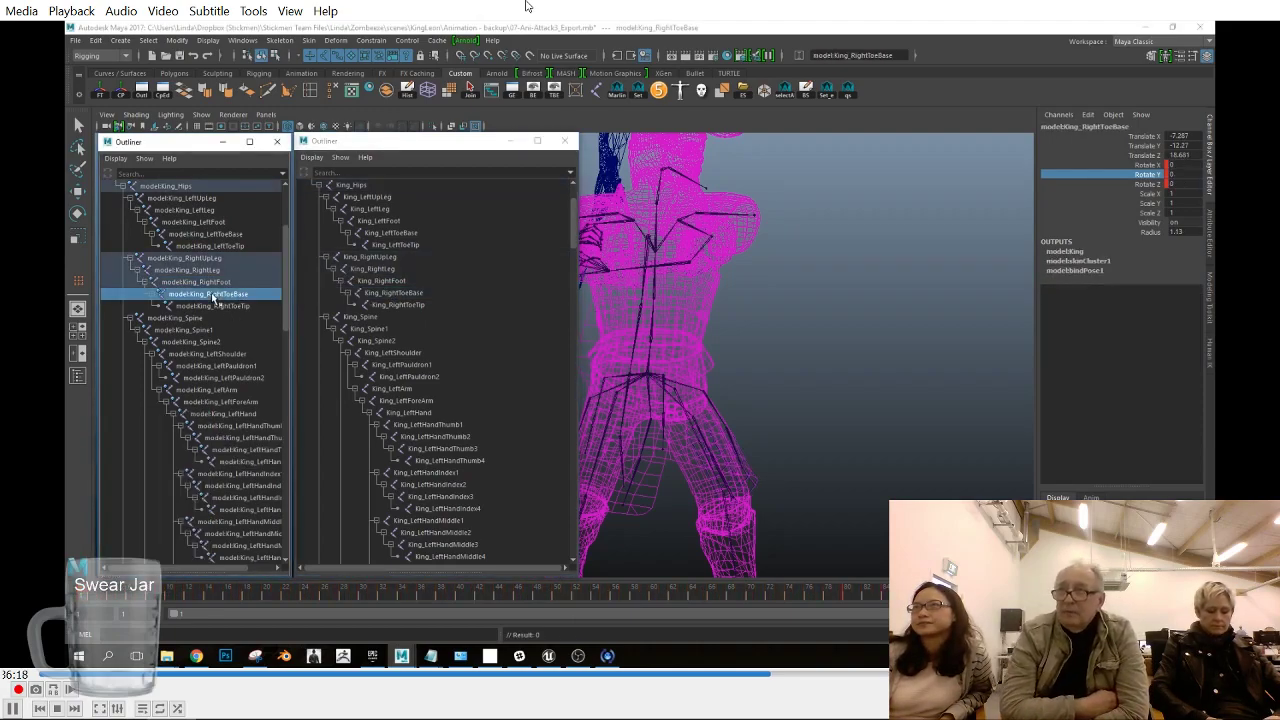
pyautogui.click(393, 293)
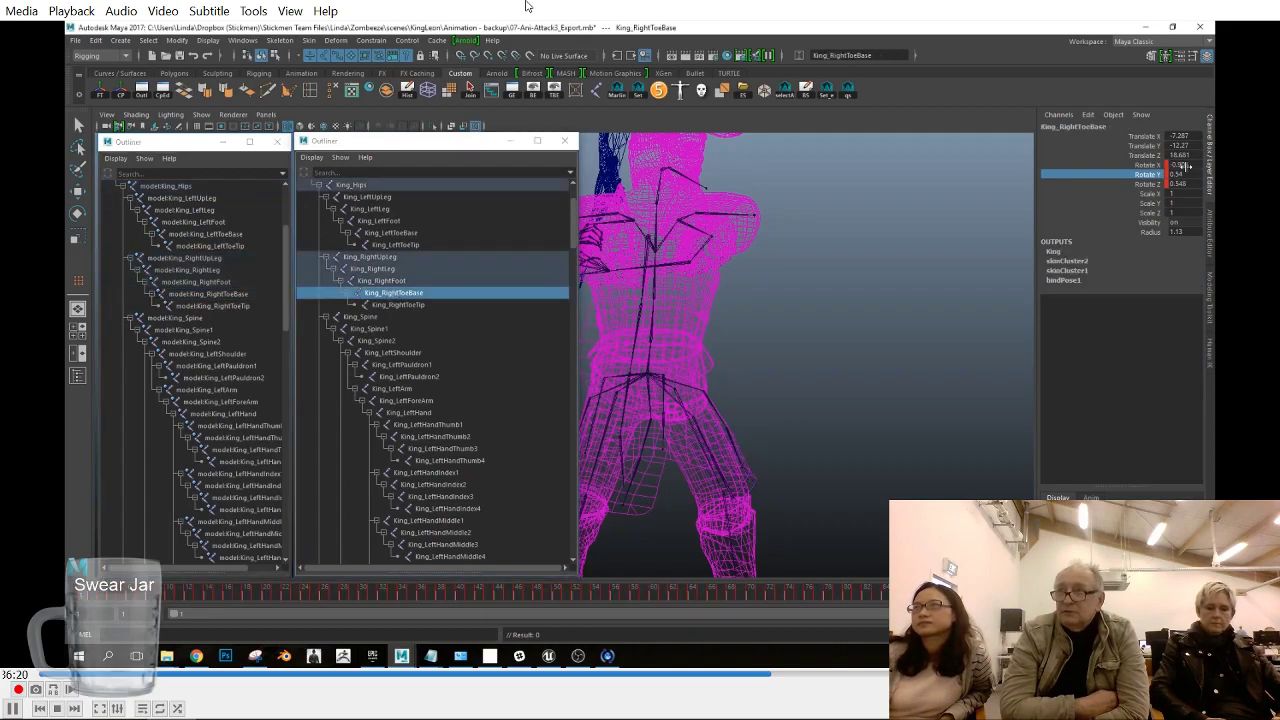
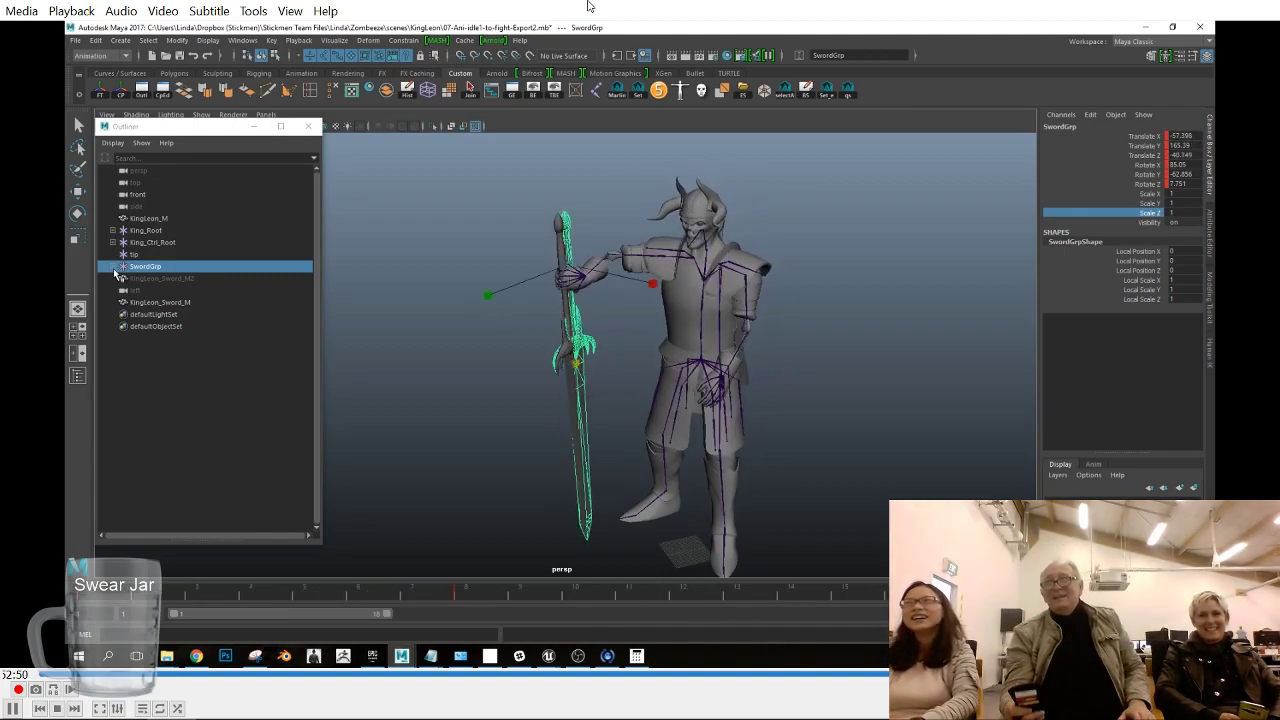
# - Duplicate the King_Sword joint under King_RightHand in the King_Root hierarchy
pyautogui.keyDown('shift'); pyautogui.click(113, 230); pyautogui.keyUp('shift')
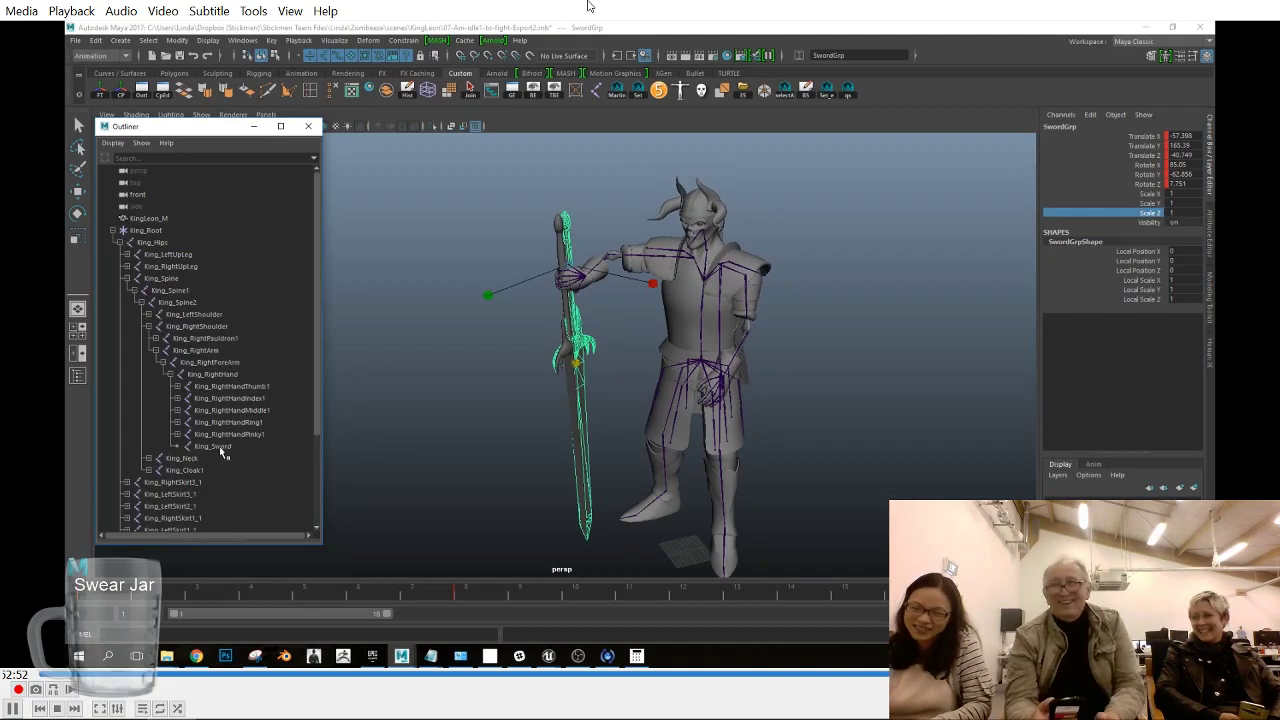
pyautogui.click(219, 446)
pyautogui.hotkey('ctrl', 'd')
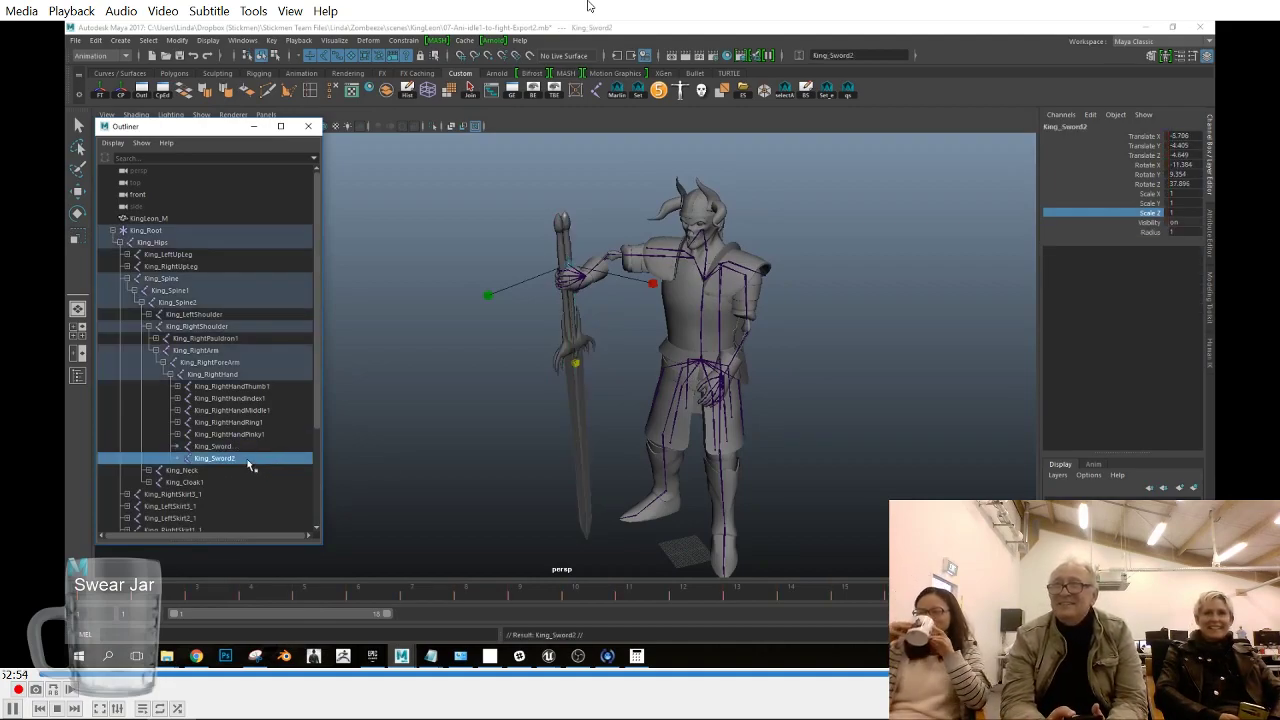
# - Parent the KingLeon_Sword_M mesh under the King_Sword2 joint
pyautogui.keyDown('alt'); pyautogui.moveTo(560, 450); pyautogui.dragTo(600, 451); pyautogui.keyUp('alt')
pyautogui.scroll(-4, 225, 395)
pyautogui.click(150, 459)
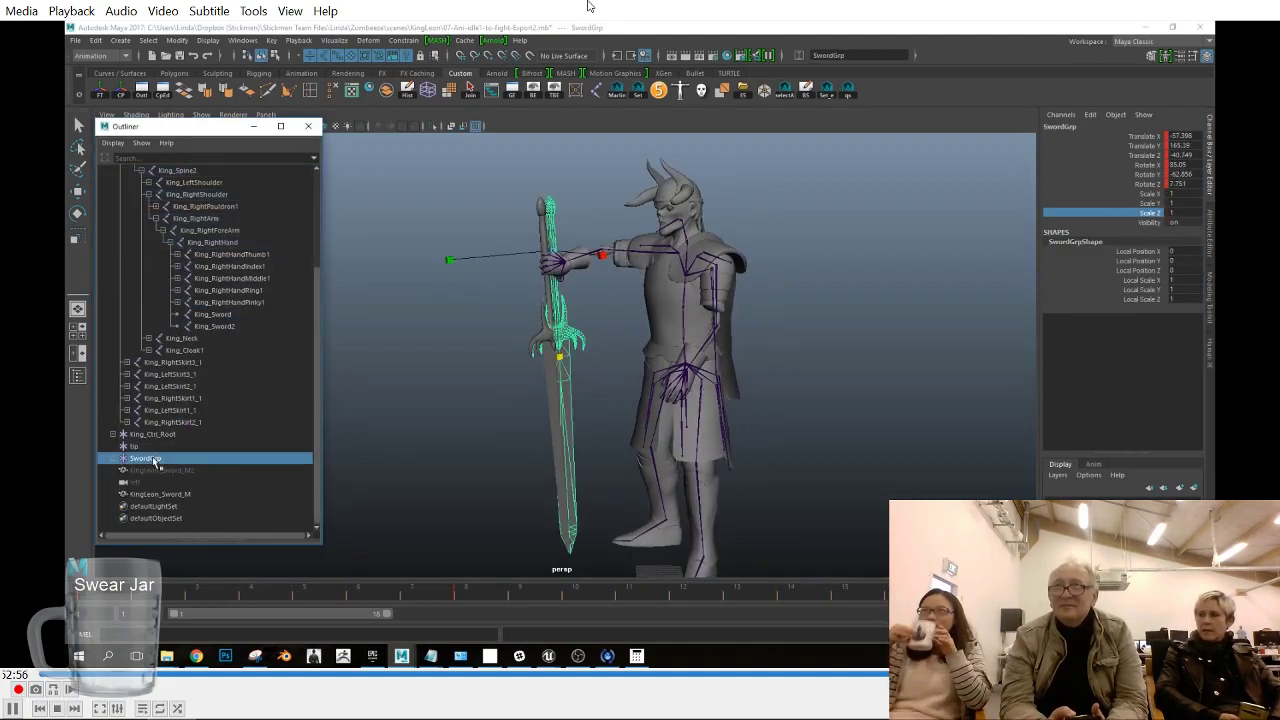
pyautogui.click(229, 327)
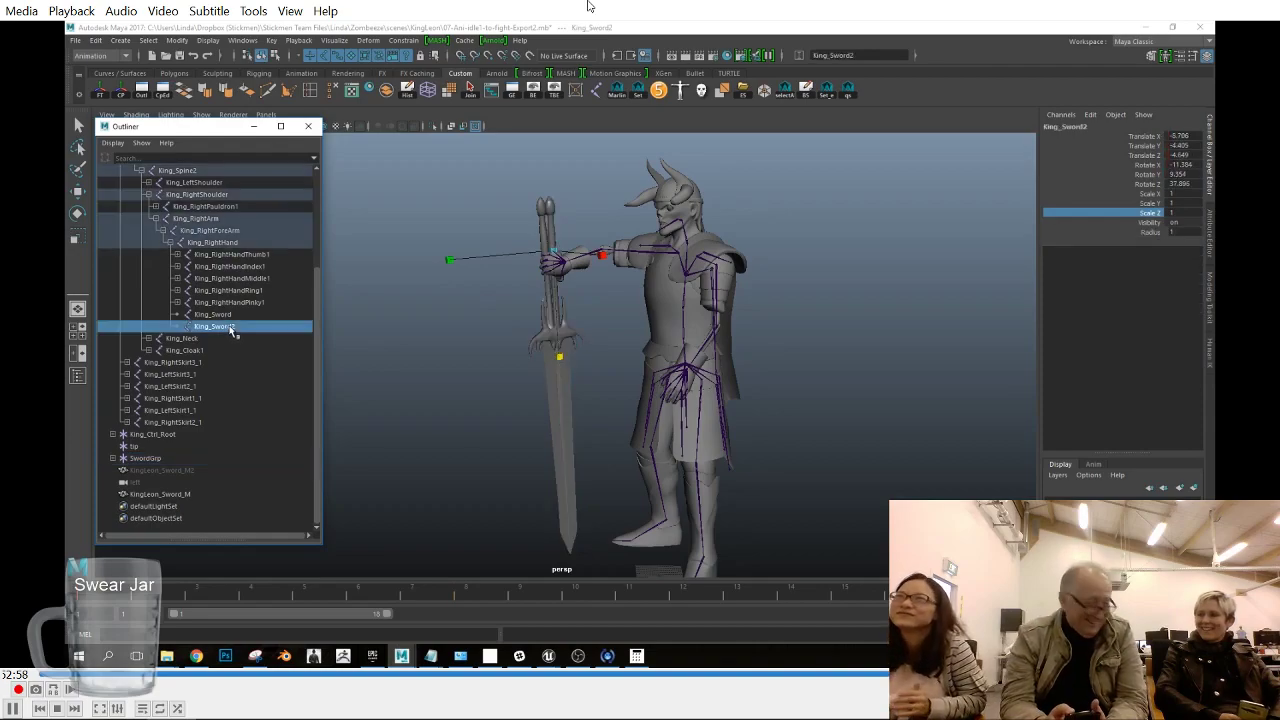
pyautogui.click(524, 242)
pyautogui.click(1186, 223)
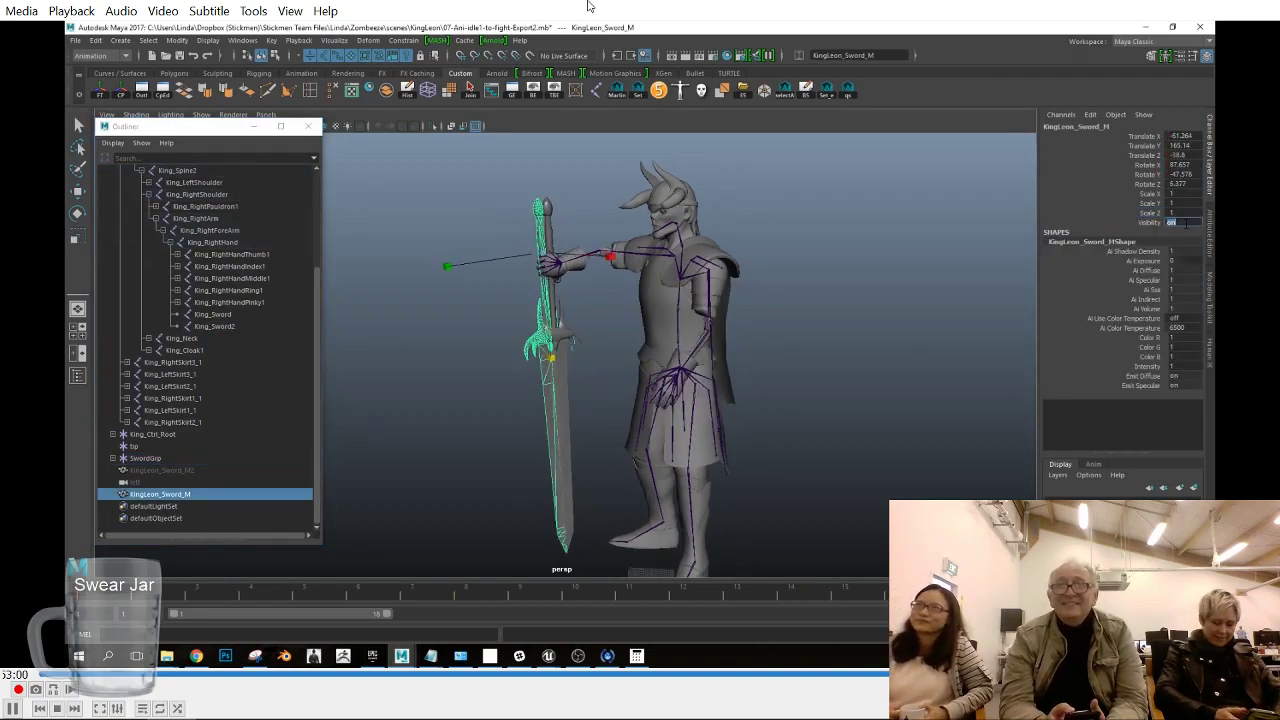
pyautogui.keyDown('ctrl'); pyautogui.click(239, 330); pyautogui.keyUp('ctrl')
pyautogui.press('p')
pyautogui.click(226, 341)
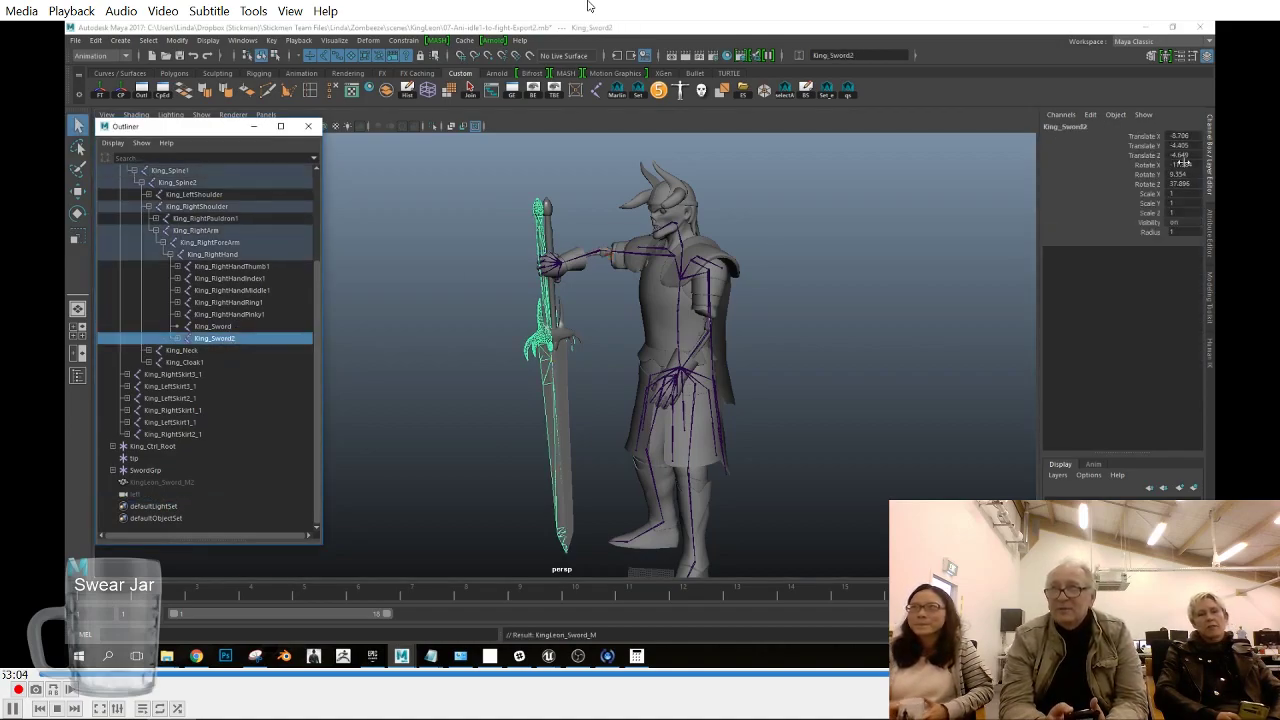
# - Try setting all translate and rotate values of the King_Sword2 joint to 0, and undo it
pyautogui.moveTo(1184, 136); pyautogui.dragTo(1187, 184)
pyautogui.write('0')
pyautogui.press('Return')
pyautogui.click(1141, 185)
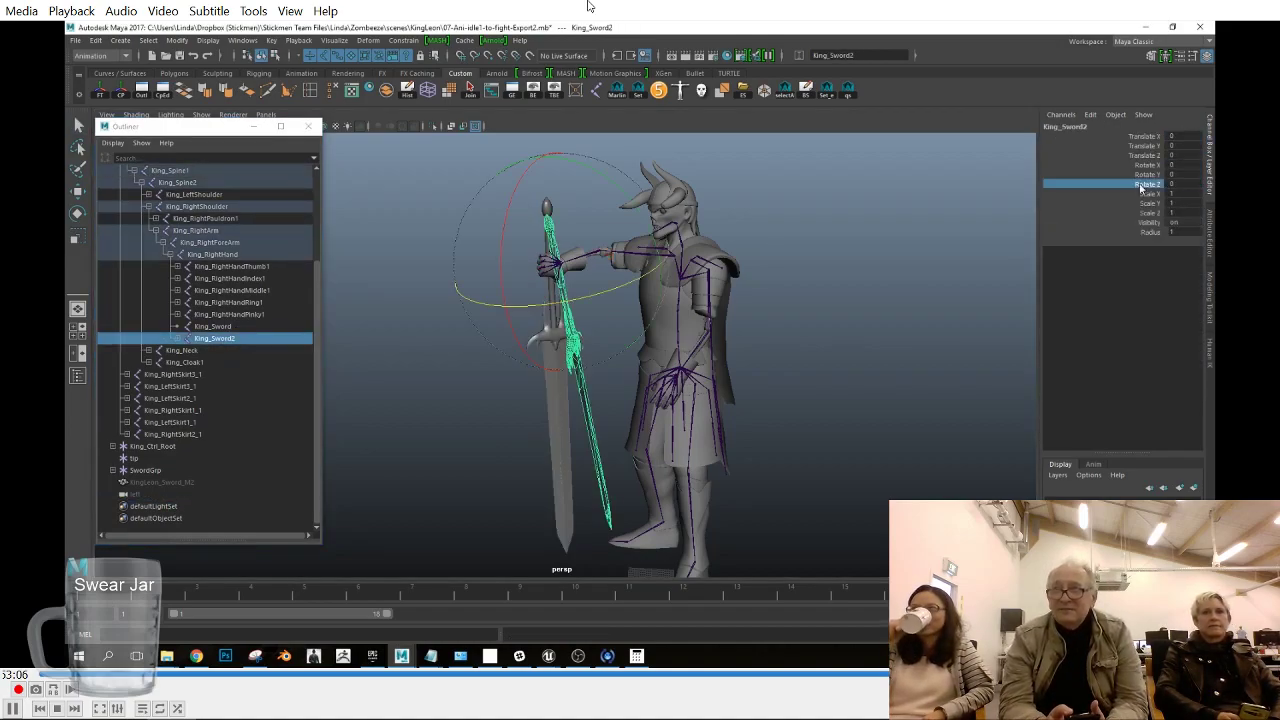
pyautogui.hotkey('ctrl', 'z')
pyautogui.hotkey('ctrl', 'z')
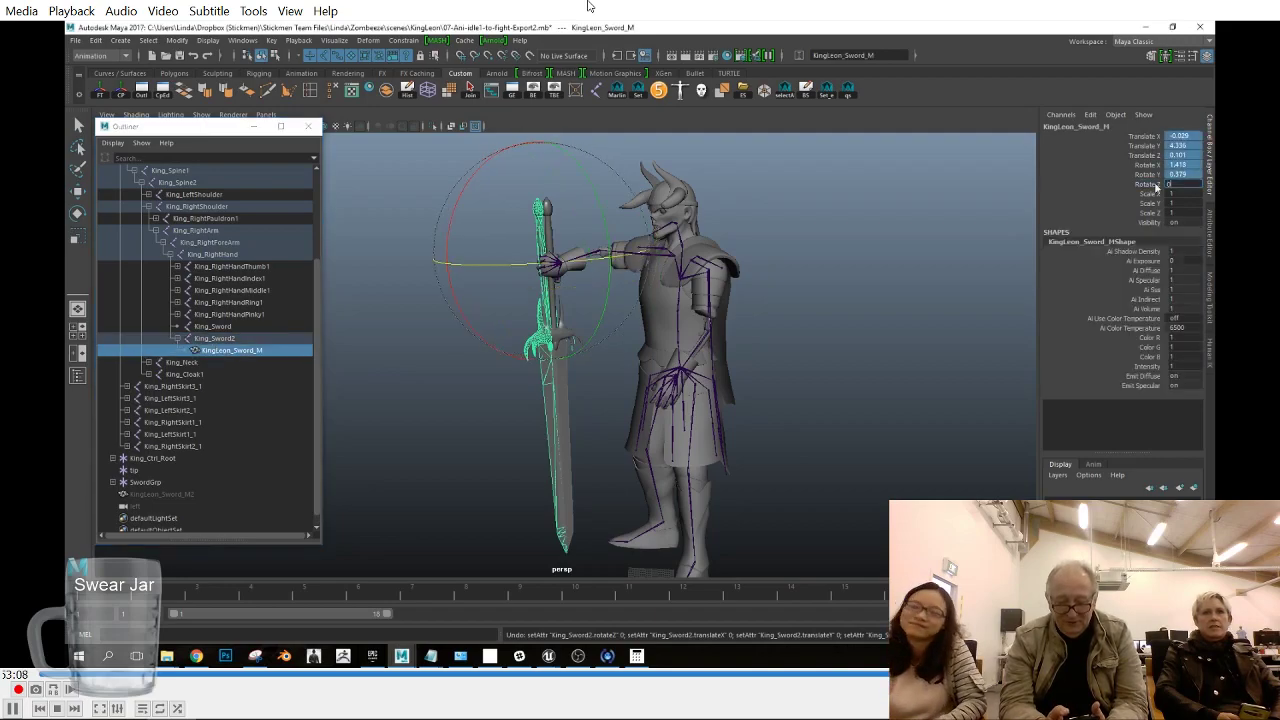
# - Set all translate and rotate values of the KingLeon_Sword_M mesh to 0
pyautogui.write('0')
pyautogui.press('Return')
# - Try driving the King_Sword2 joint from SwordGrp with a parent constraint
pyautogui.click(238, 336)
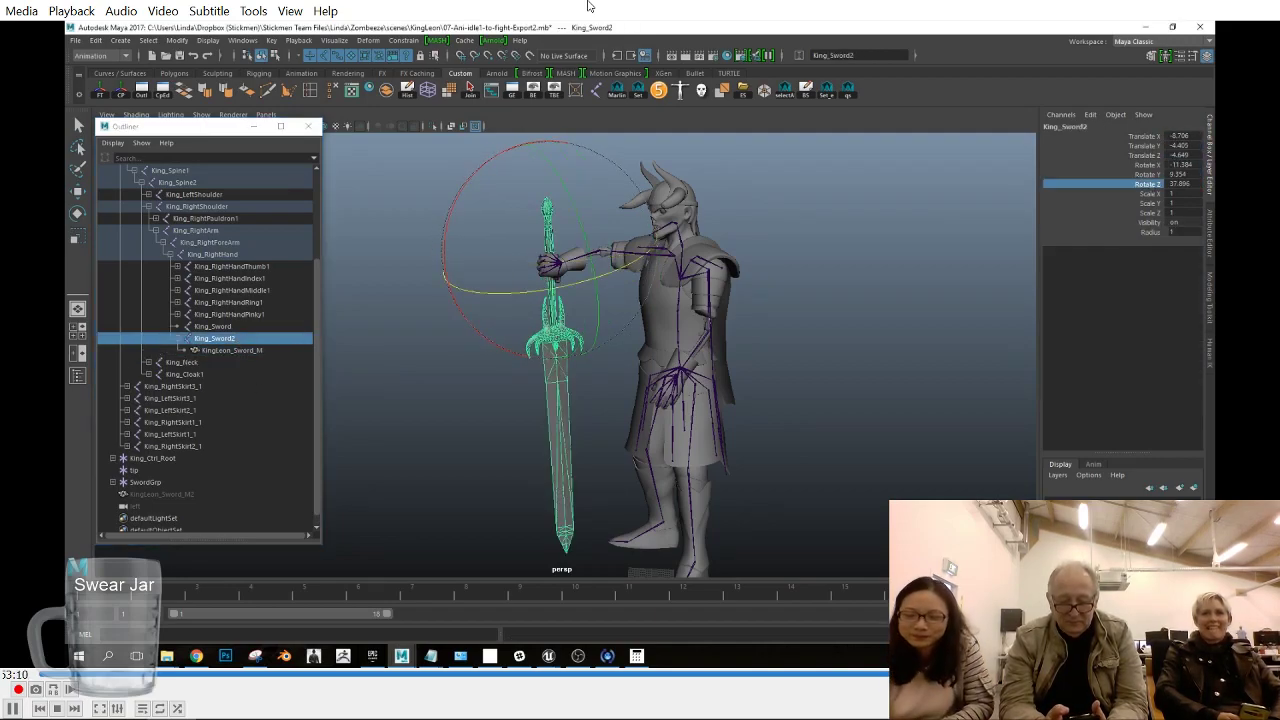
pyautogui.click(148, 482)
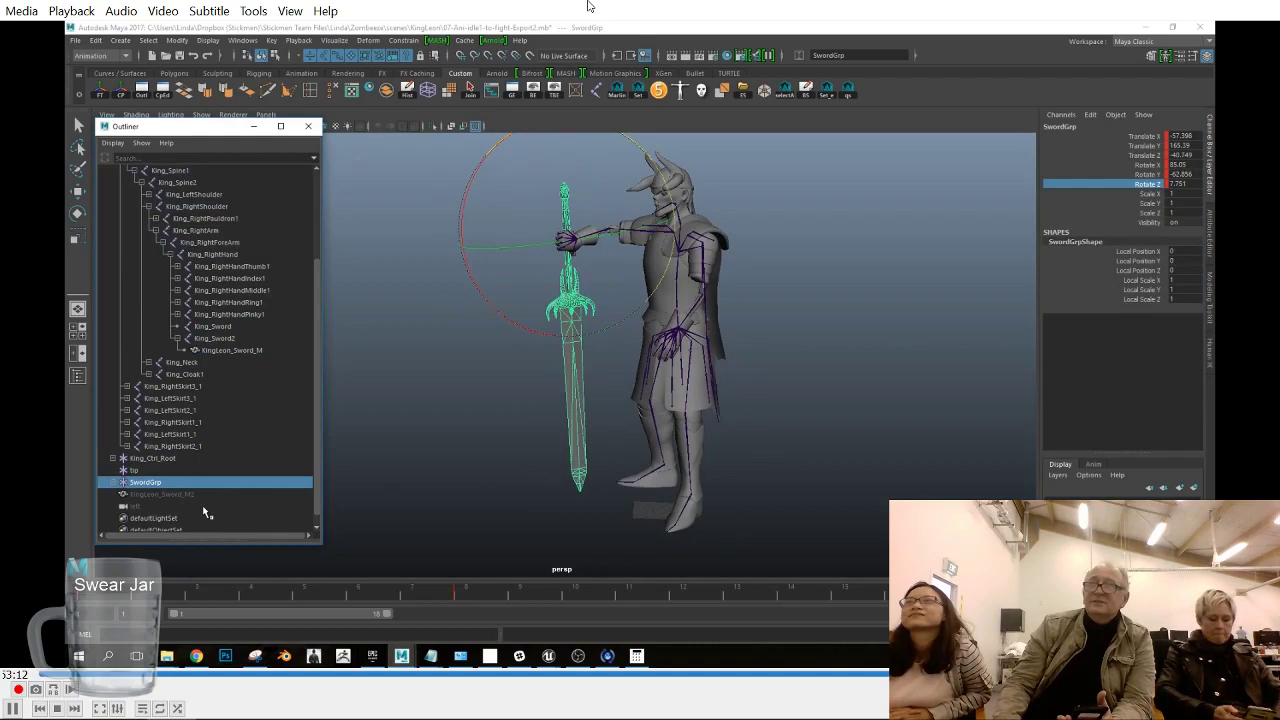
pyautogui.keyDown('ctrl'); pyautogui.click(238, 339); pyautogui.keyUp('ctrl')
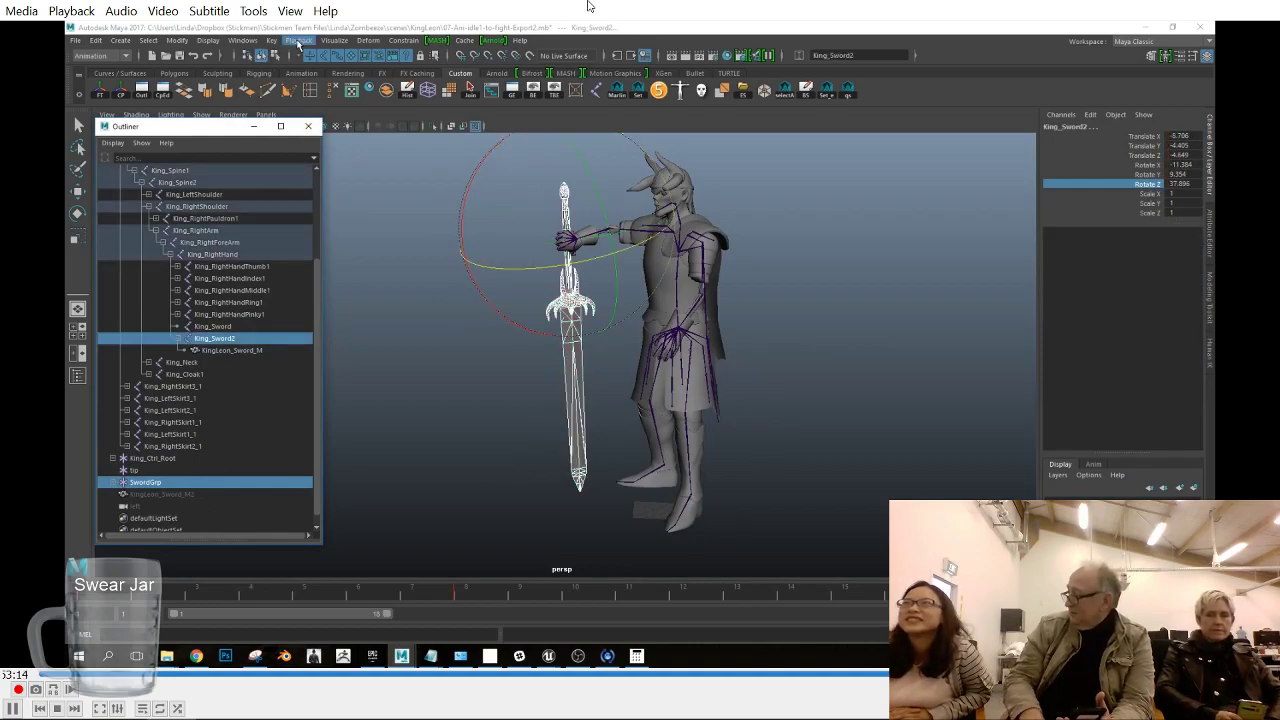
pyautogui.click(97, 41)
pyautogui.moveTo(402, 42)
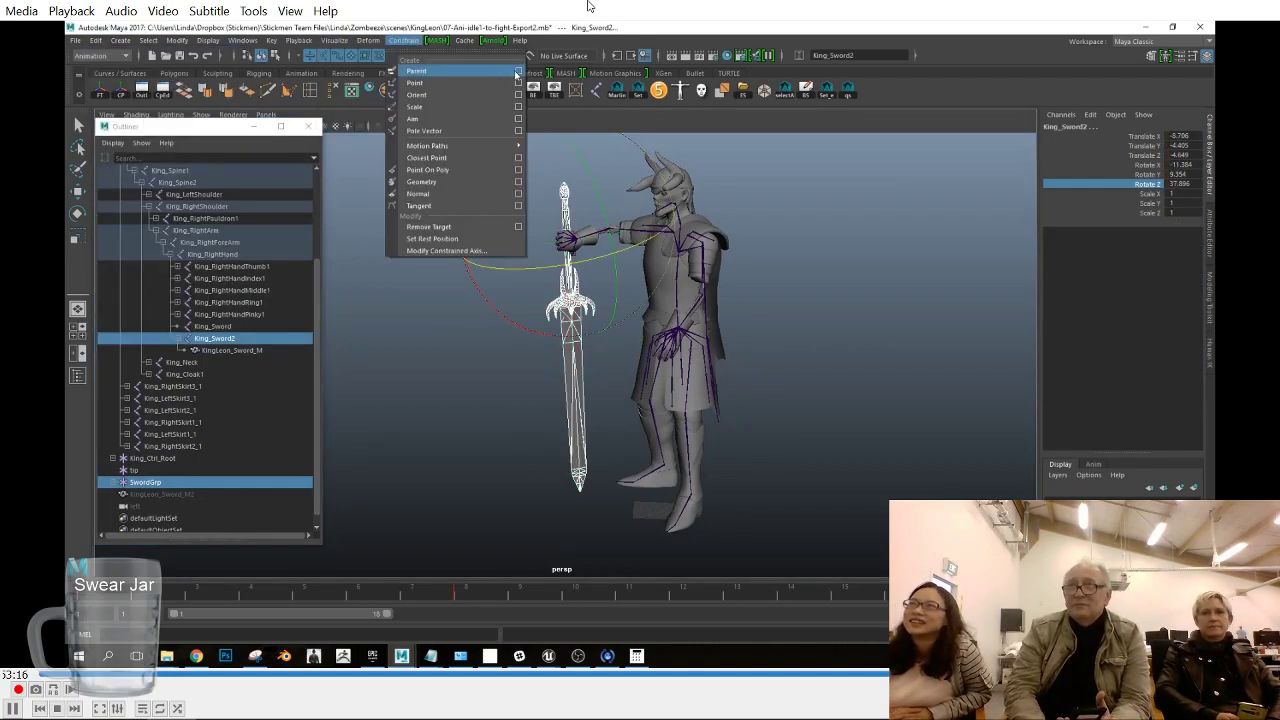
pyautogui.click(517, 72)
pyautogui.click(877, 447)
pyautogui.click(1005, 238)
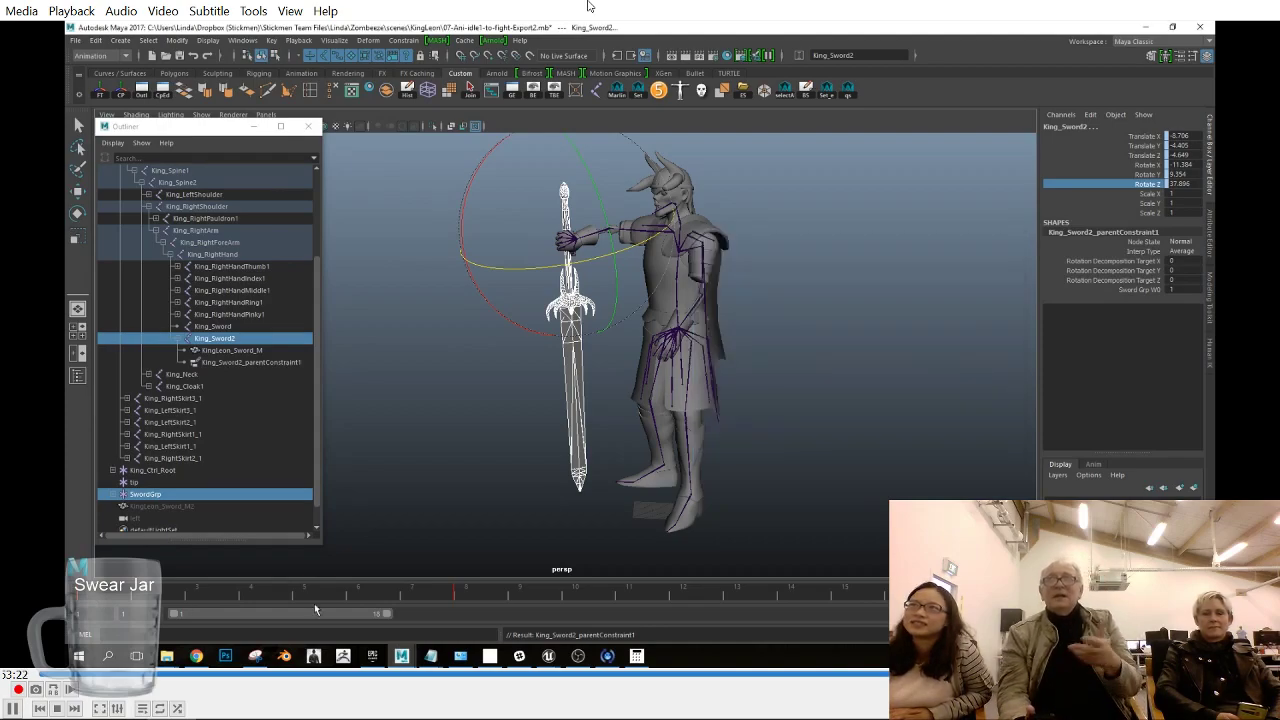
# - Try to bake the constrained motion of King_Sword2 into keys
pyautogui.click(251, 338)
pyautogui.click(96, 41)
pyautogui.click(300, 232)
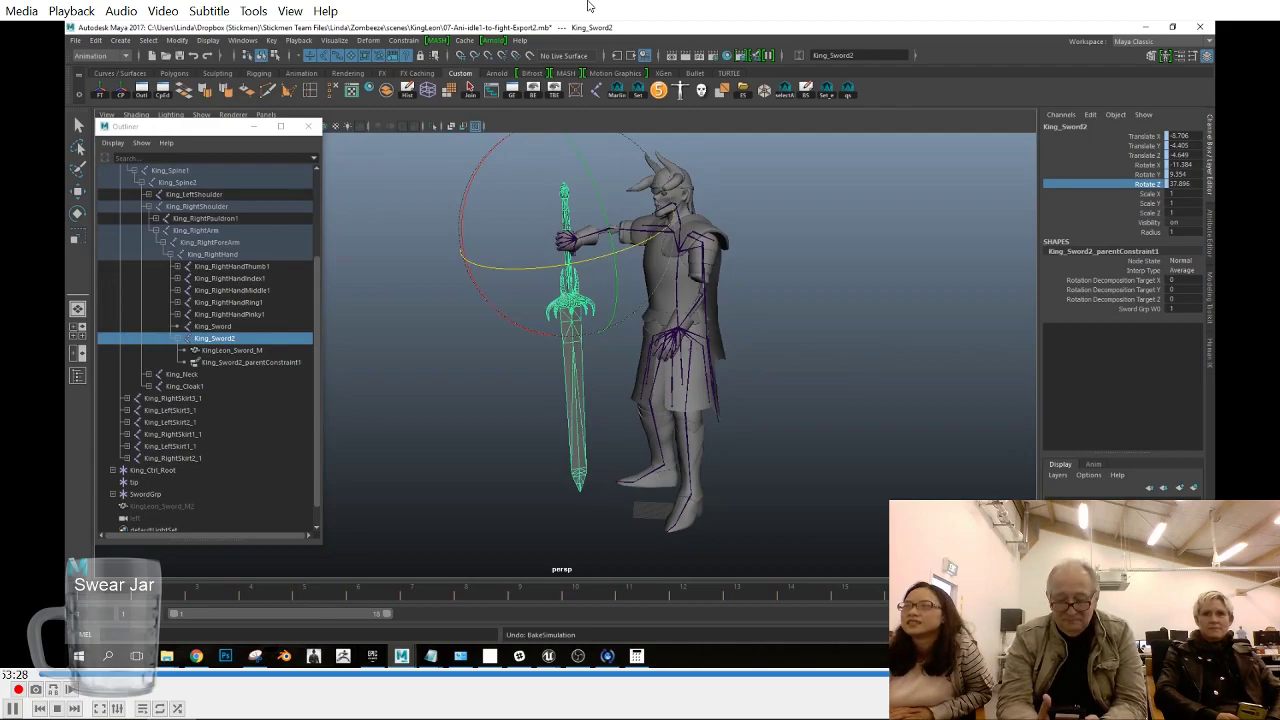
# - Set the scene's working time unit to NTSC Field (60 fps) and save the preferences
pyautogui.click(1205, 614)
pyautogui.click(783, 418)
pyautogui.click(986, 406)
pyautogui.click(991, 491)
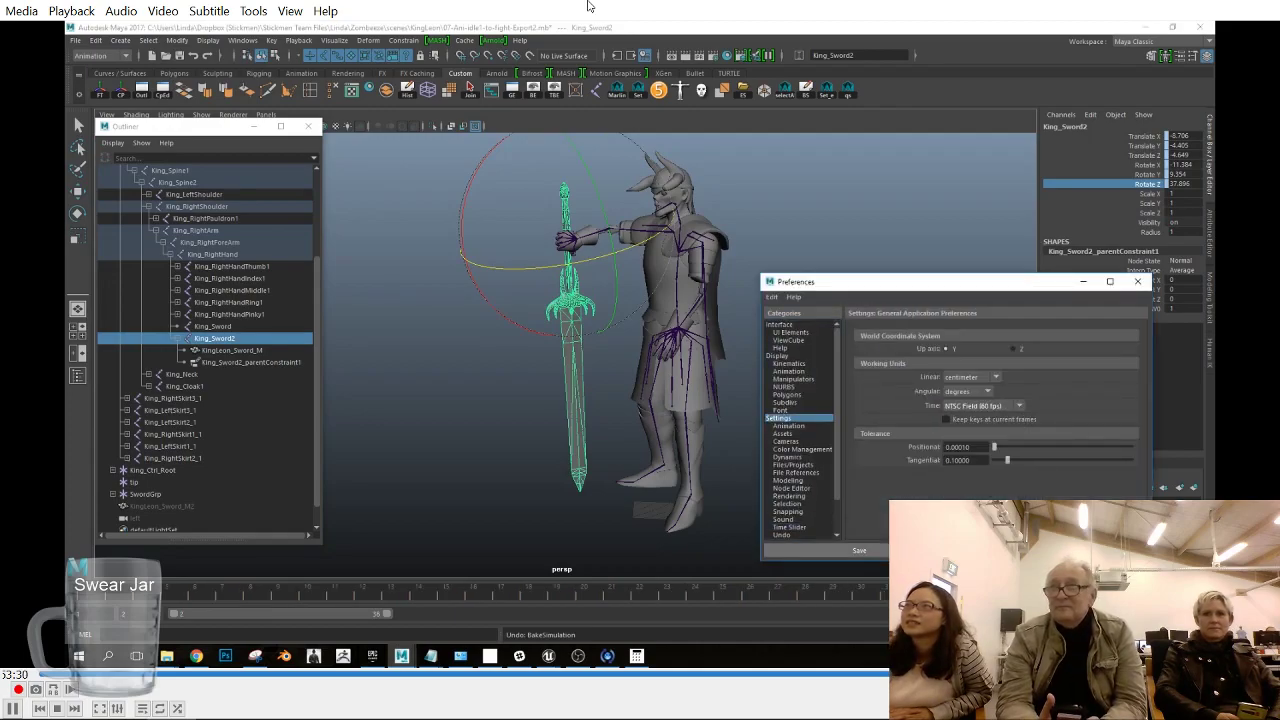
pyautogui.click(859, 550)
pyautogui.click(1162, 591)
pyautogui.press('Escape')
# - Delete the parent constraint from King_Sword2
pyautogui.moveTo(572, 438)
pyautogui.keyDown('alt'); pyautogui.mouseDown()
pyautogui.moveTo(610, 452)
pyautogui.moveTo(535, 448)
pyautogui.mouseUp(); pyautogui.keyUp('alt')
pyautogui.press('q')
pyautogui.click(265, 363)
pyautogui.press('Delete')
# - Parent-constrain the King_Sword2 joint to the KingLeon_Sword_M1 mesh inside SwordGrp's swordHoulder
pyautogui.click(217, 340)
pyautogui.click(113, 482)
pyautogui.click(120, 494)
pyautogui.keyDown('ctrl'); pyautogui.click(205, 507); pyautogui.keyUp('ctrl')
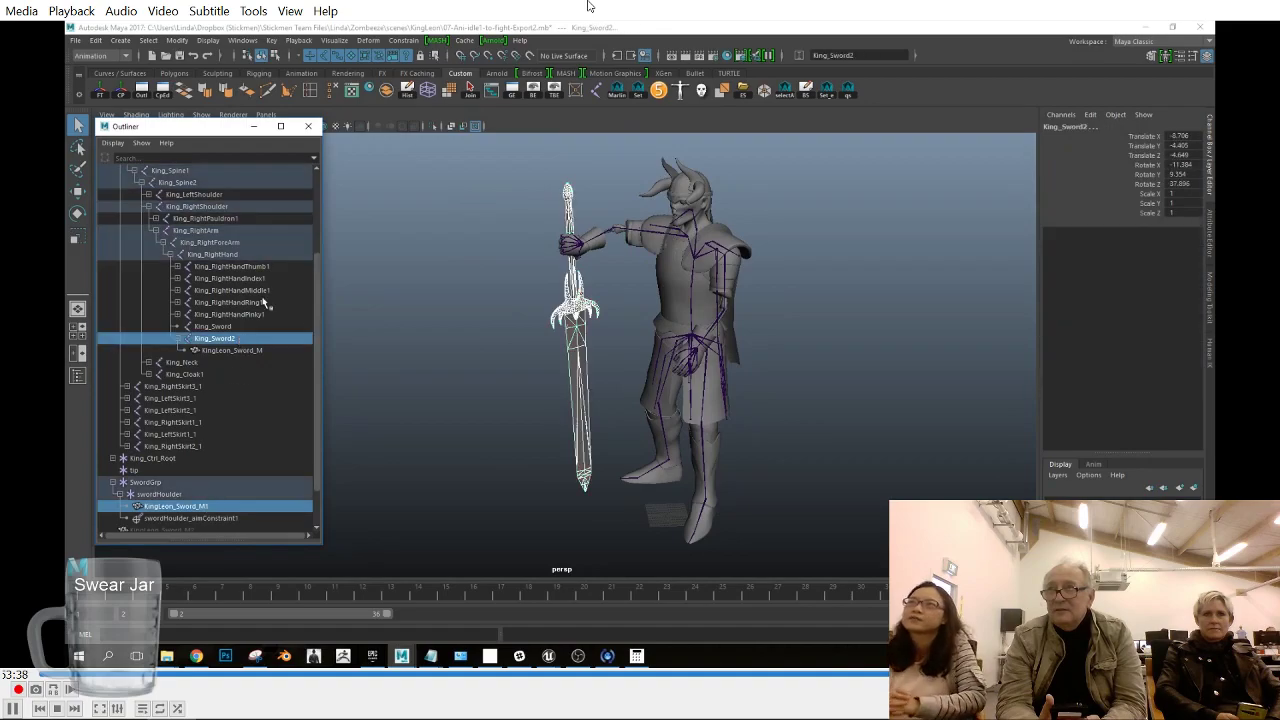
pyautogui.click(398, 43)
pyautogui.click(408, 63)
# - Bake the simulation on King_Sword2 and select its keys across the whole timeline
pyautogui.click(214, 341)
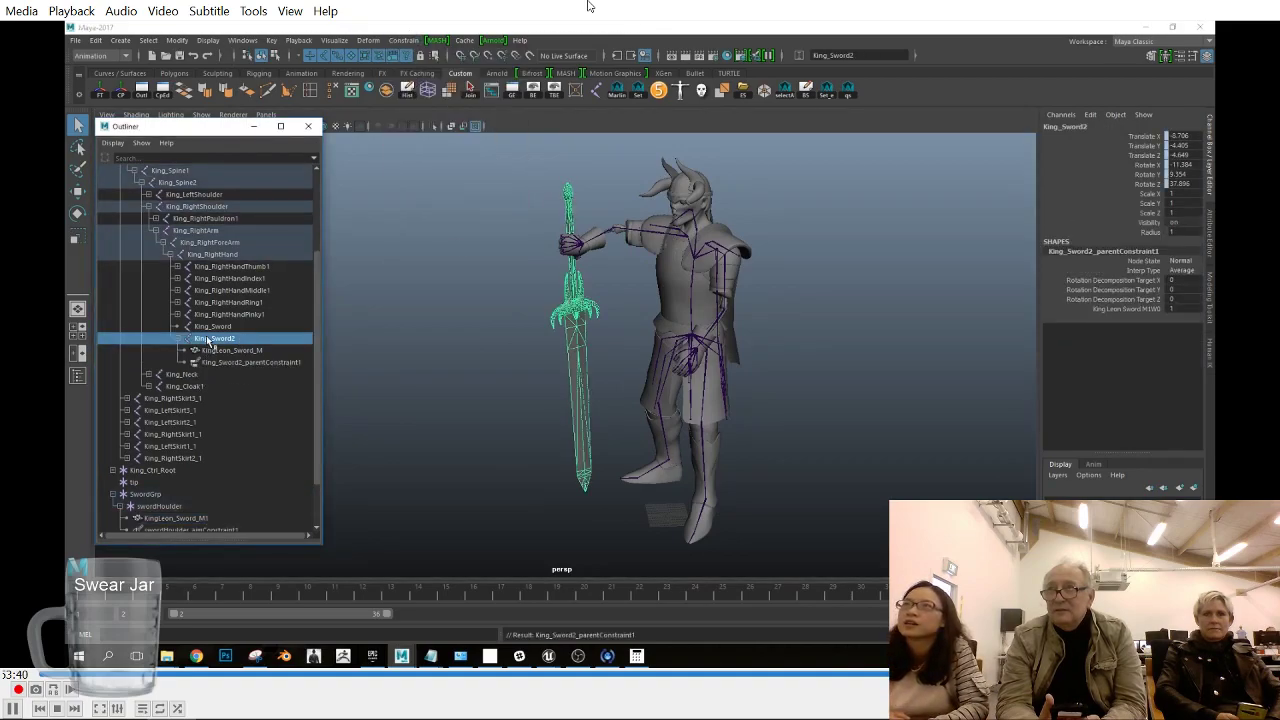
pyautogui.click(96, 42)
pyautogui.click(300, 233)
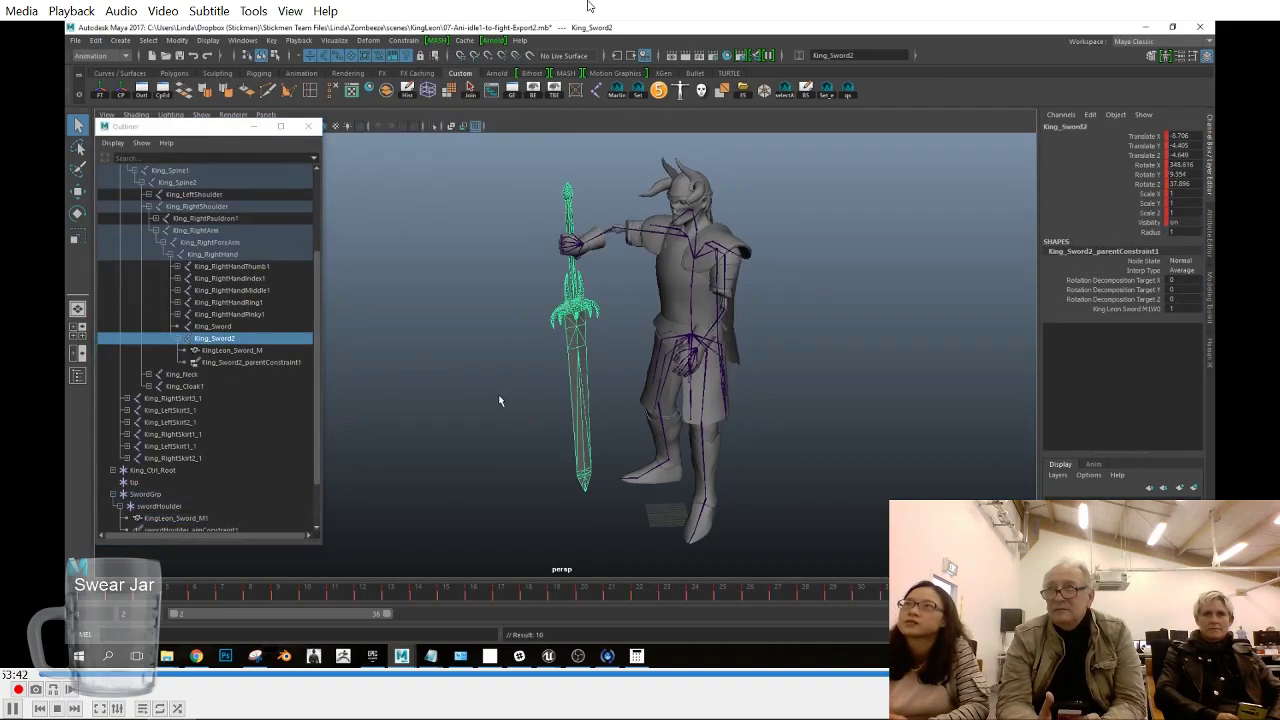
pyautogui.keyDown('shift'); pyautogui.moveTo(85, 593); pyautogui.dragTo(1040, 592); pyautogui.keyUp('shift')
pyautogui.rightClick(999, 592)
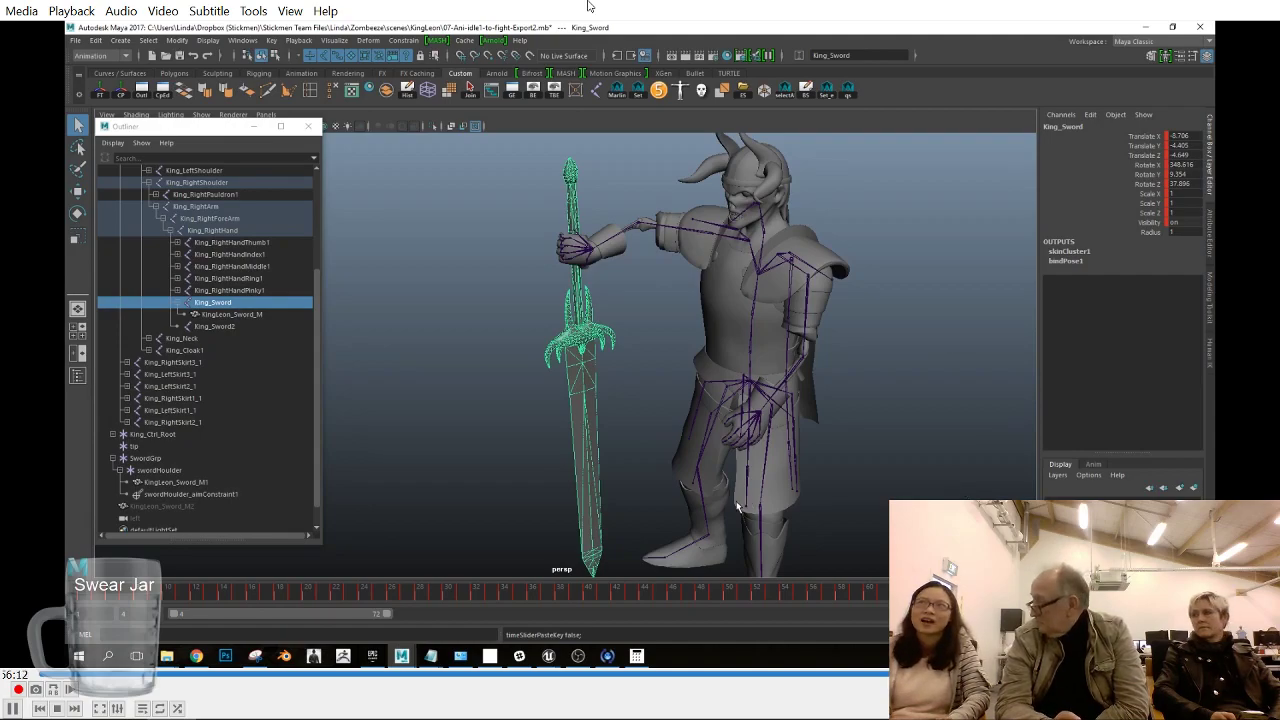
# - Unparent the KingLeon_Sword_M mesh from the King_Sword joint
pyautogui.click(258, 315)
pyautogui.scroll(3, 230, 352)
pyautogui.hotkey('shift', 'p')
pyautogui.scroll(2, 214, 363)
pyautogui.click(113, 230)
# - Delete the King character's HumanIK control rig
pyautogui.click(1210, 360)
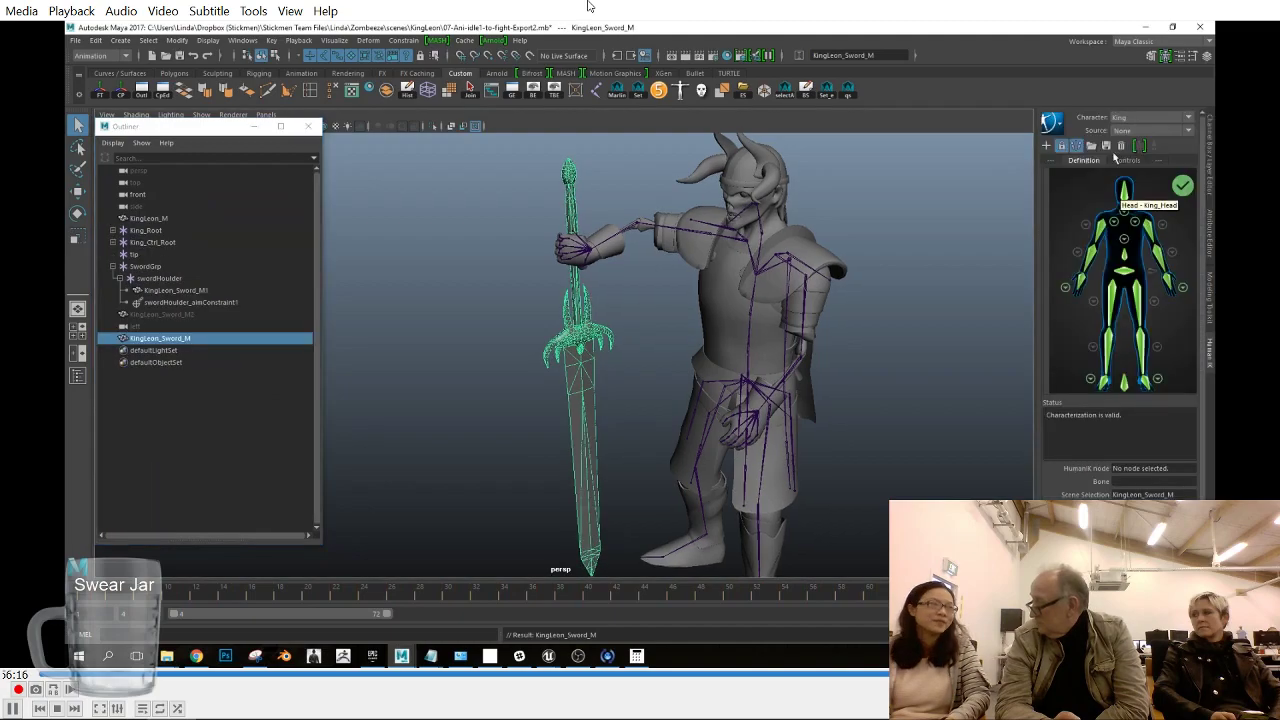
pyautogui.click(1050, 121)
pyautogui.click(1100, 392)
# - Remove the animation from King_Sword's Scale X, Scale Y, Scale Z and Visibility channels
pyautogui.click(114, 254)
pyautogui.click(113, 230)
pyautogui.click(236, 448)
pyautogui.click(1209, 160)
pyautogui.moveTo(1146, 194); pyautogui.dragTo(1143, 222)
pyautogui.rightClick(1143, 222)
pyautogui.click(1113, 409)
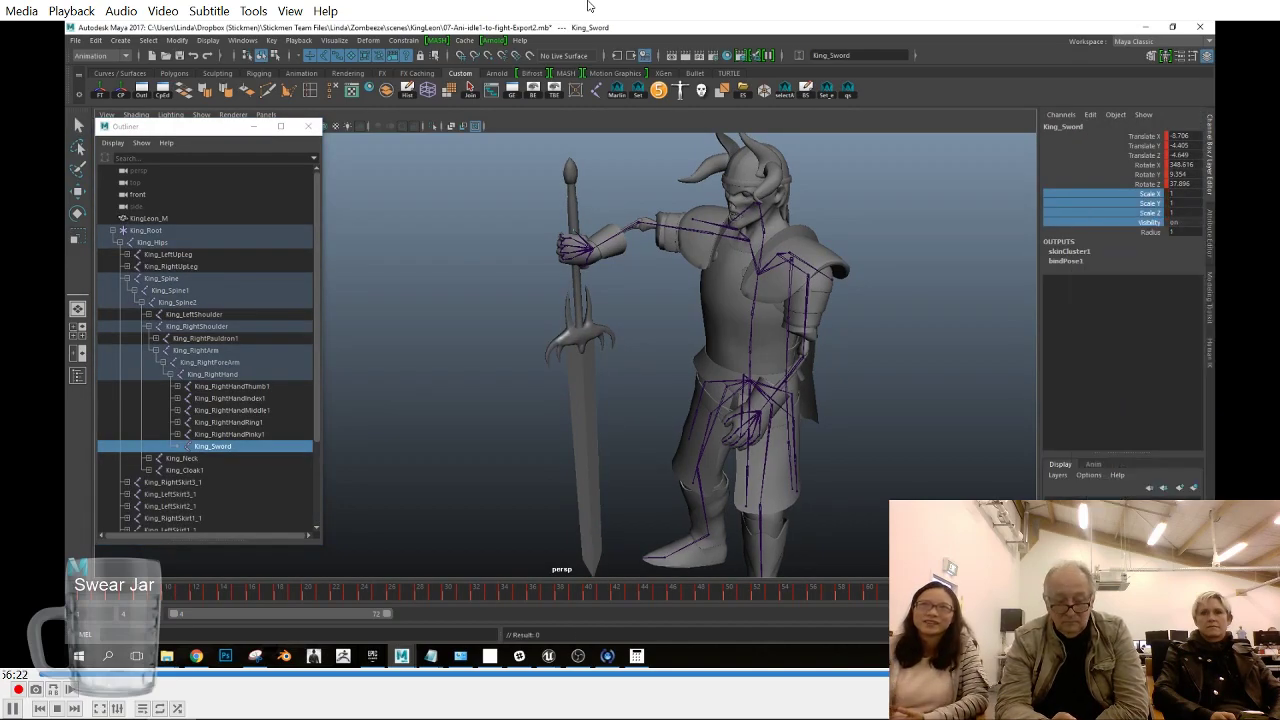
# - Change the scene's working time unit in the preferences and save them
pyautogui.click(1204, 614)
pyautogui.click(784, 419)
pyautogui.click(1020, 407)
pyautogui.scroll(4, 982, 487)
pyautogui.click(977, 456)
pyautogui.click(859, 551)
# - Export the King_Root selection as the FBX file A_KingLeon_idle1_to_fight_test3.fbx
pyautogui.click(113, 230)
pyautogui.click(149, 231)
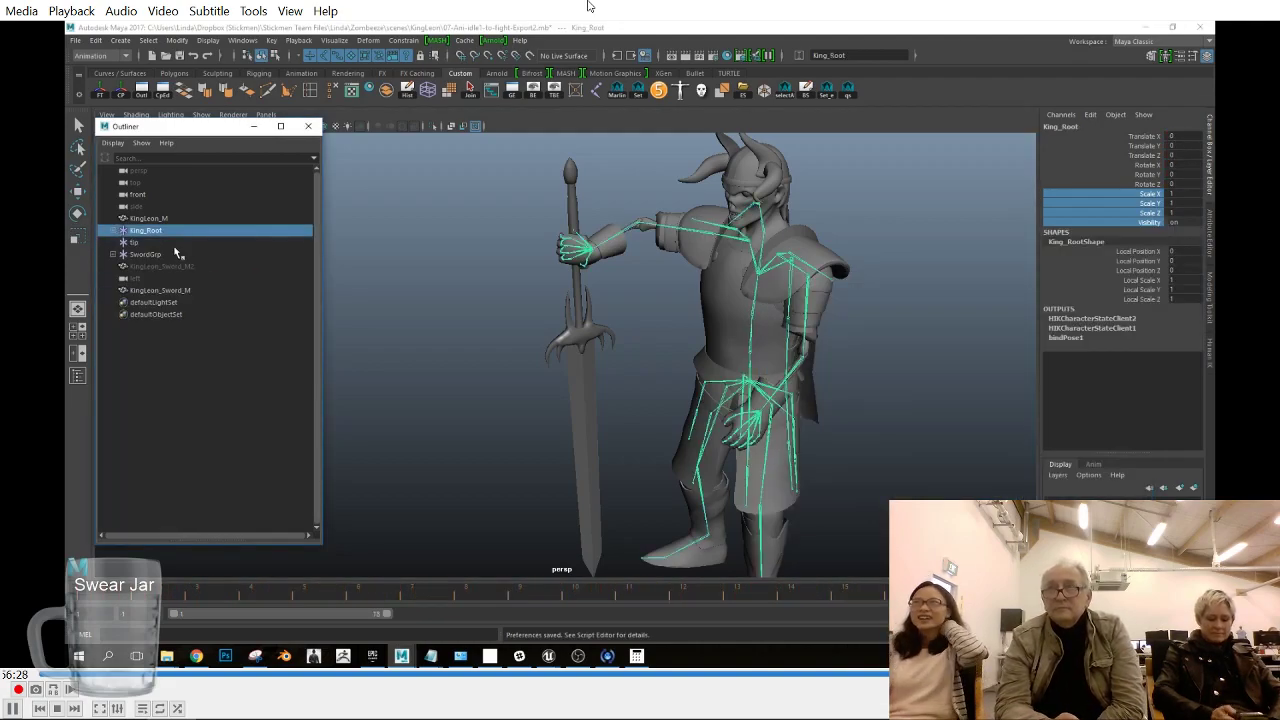
pyautogui.click(76, 44)
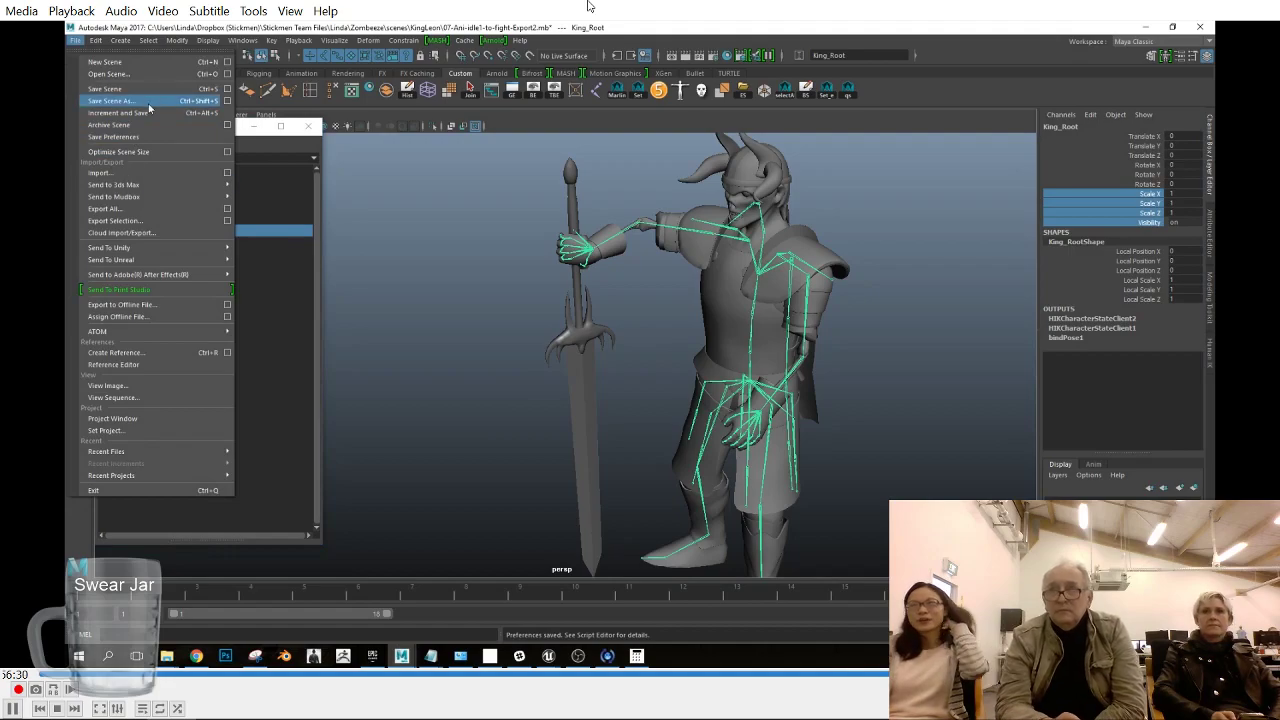
pyautogui.click(140, 236)
pyautogui.click(568, 250)
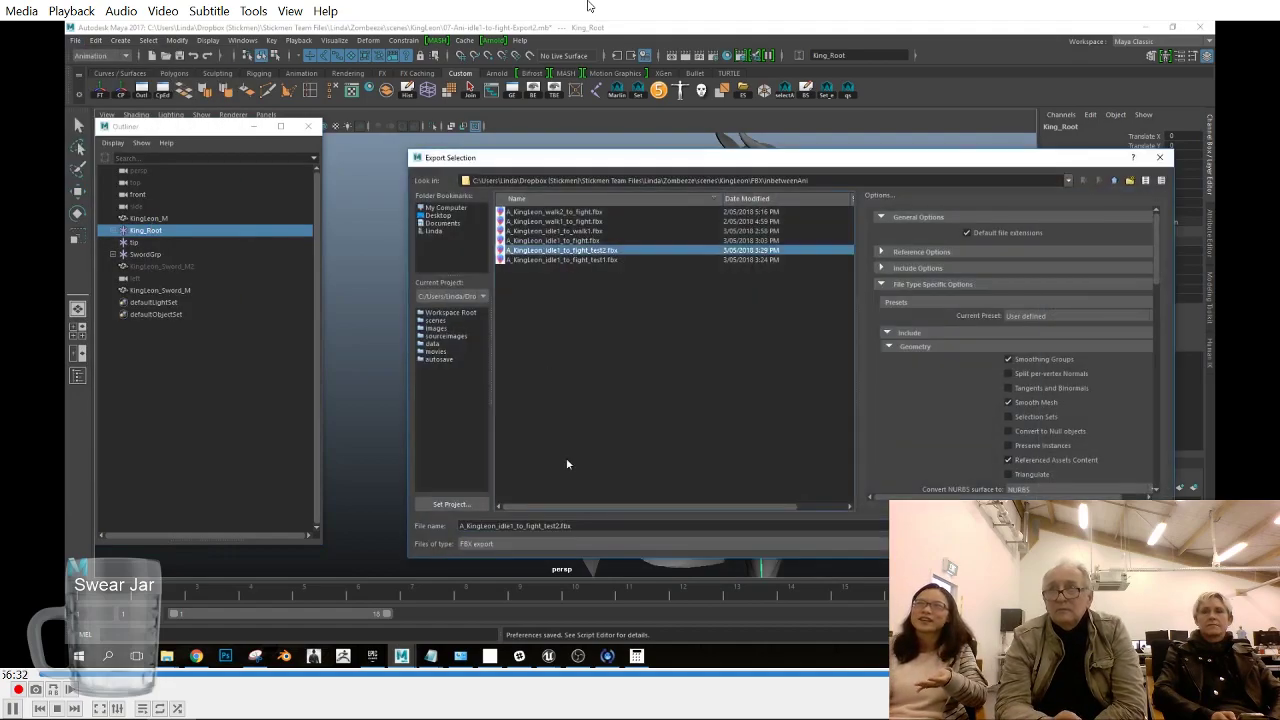
pyautogui.moveTo(562, 527); pyautogui.dragTo(556, 527)
pyautogui.write('3')
pyautogui.press('Return')
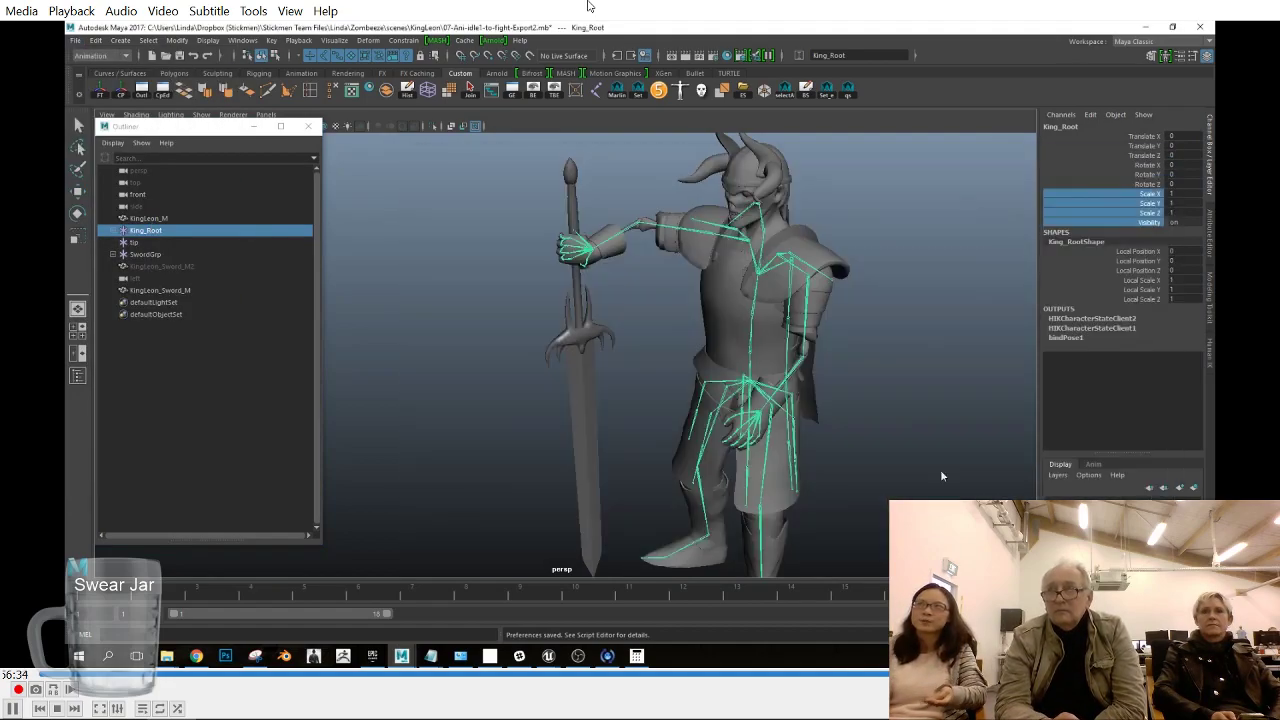
pyautogui.click(725, 236)
pyautogui.click(997, 197)
# - Delete the tip locator, SwordGrp, KingLeon_Sword_M2 and the left camera from the scene
pyautogui.click(140, 242)
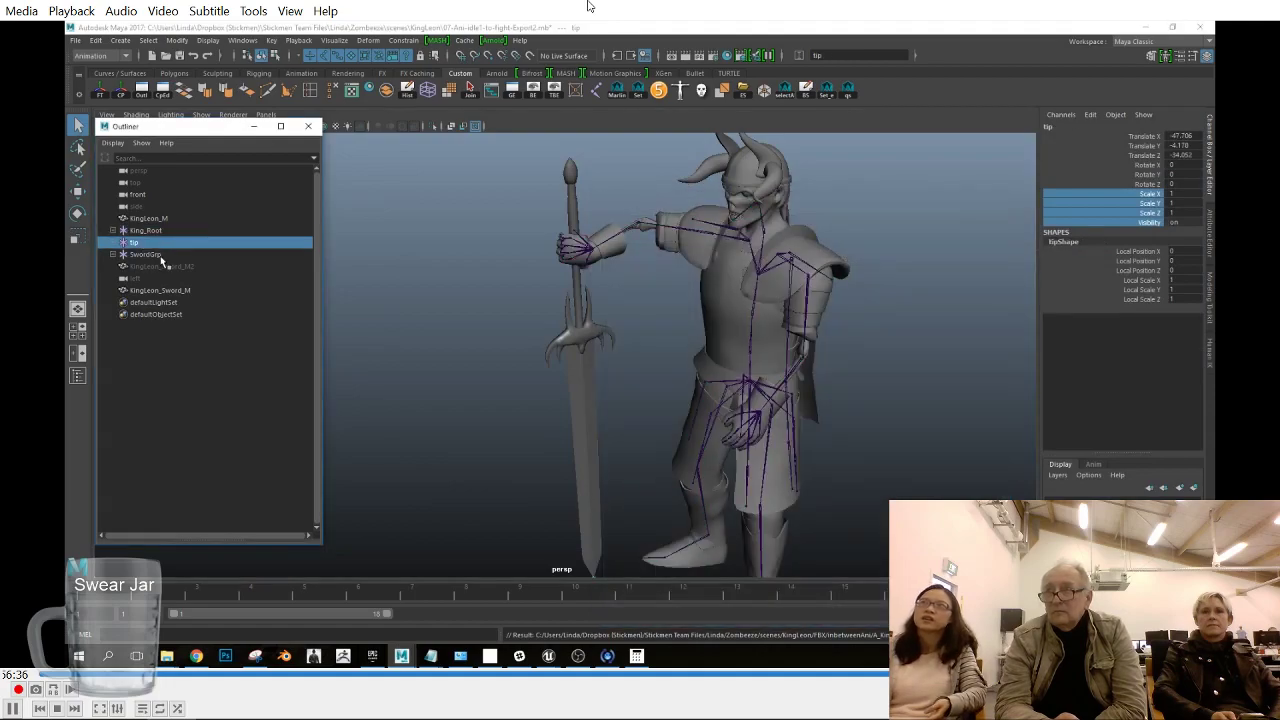
pyautogui.keyDown('shift'); pyautogui.click(188, 281); pyautogui.keyUp('shift')
pyautogui.press('Delete')
# - Export the King_Root selection again, replacing the existing A_KingLeon_idle1_to_fight_test3.fbx
pyautogui.click(171, 231)
pyautogui.click(76, 41)
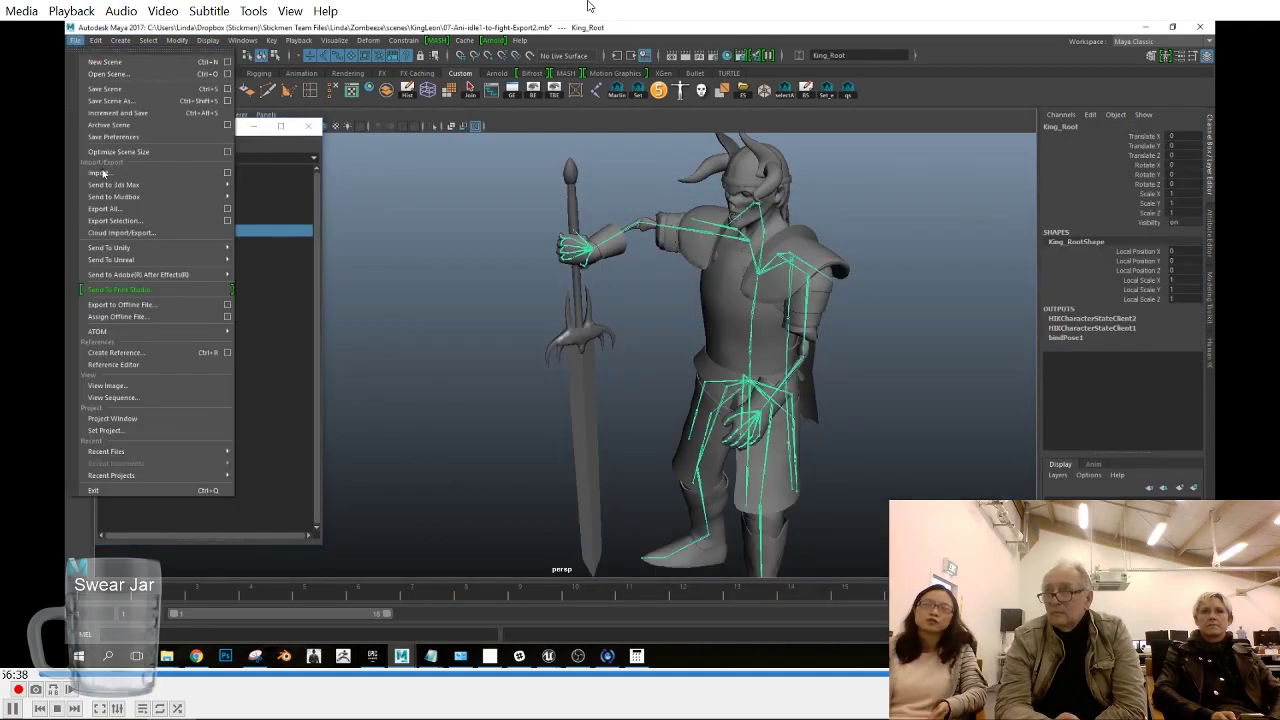
pyautogui.click(118, 223)
pyautogui.click(554, 270)
pyautogui.click(556, 250)
pyautogui.click(1125, 526)
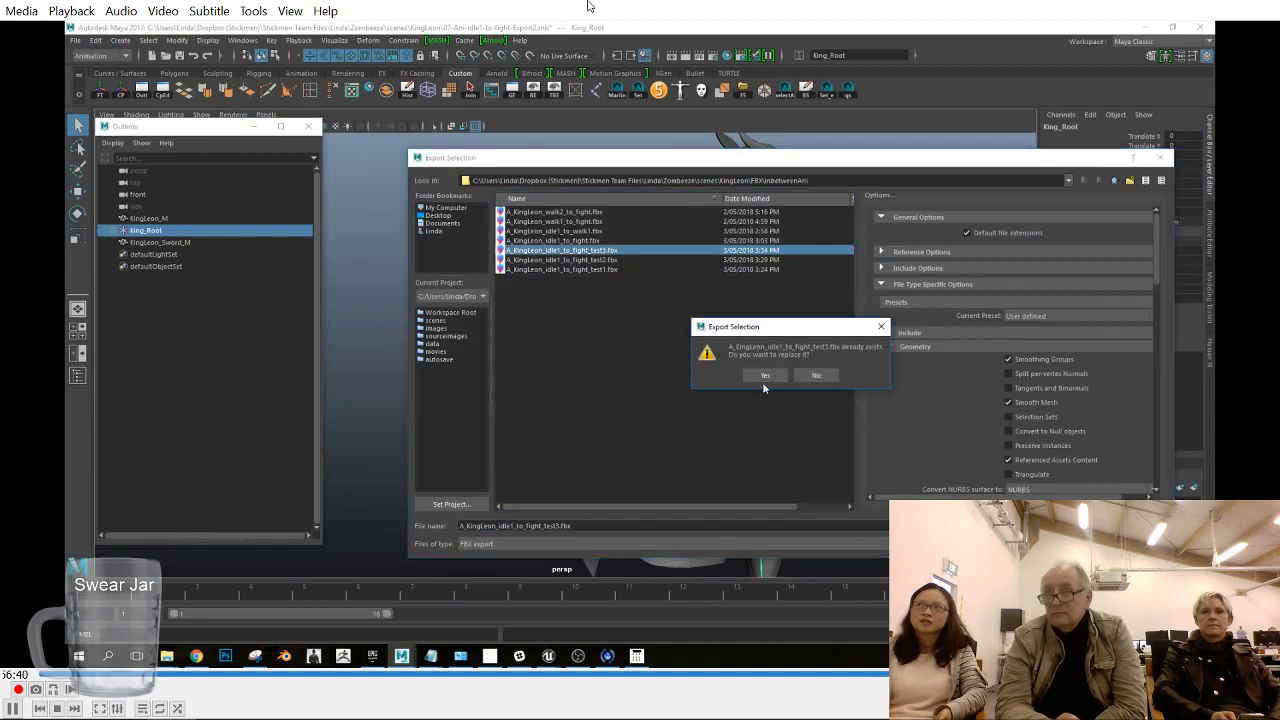
pyautogui.click(763, 379)
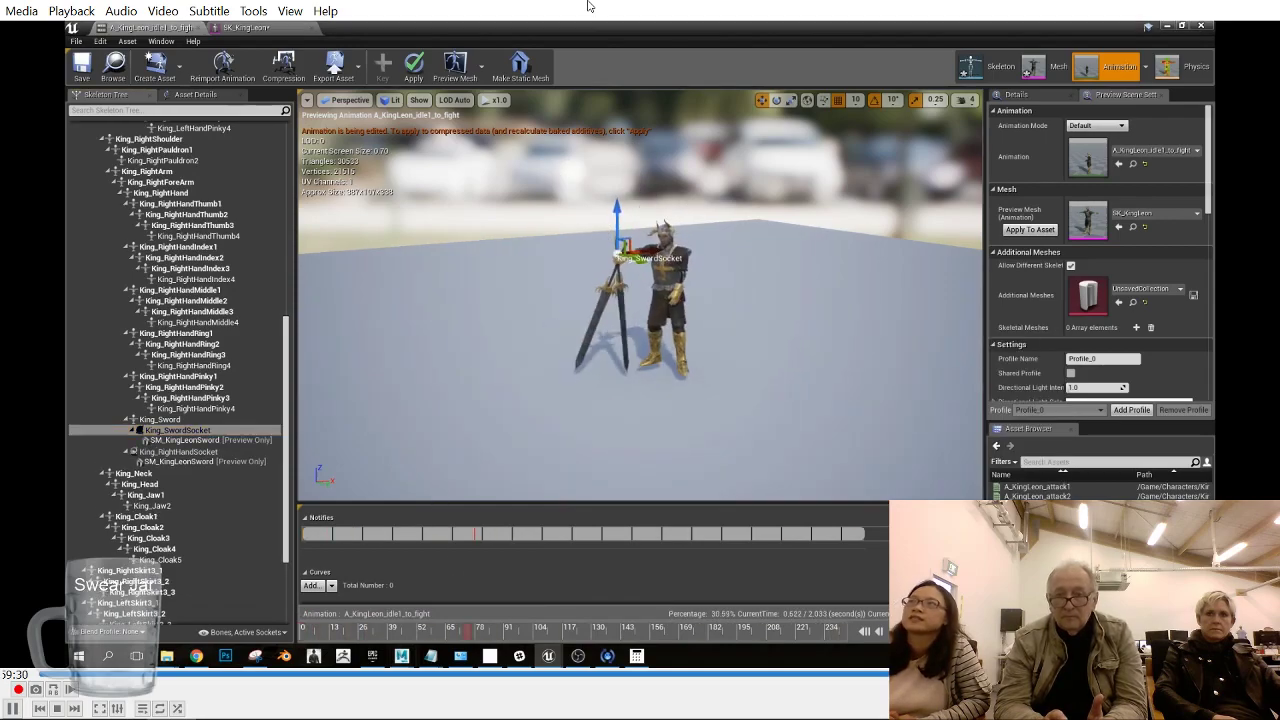
# - In Unreal Engine's animation editor, delete the King_RightHandSocket socket from KingLeon's skeleton tree
pyautogui.click(238, 452)
pyautogui.rightClick(238, 456)
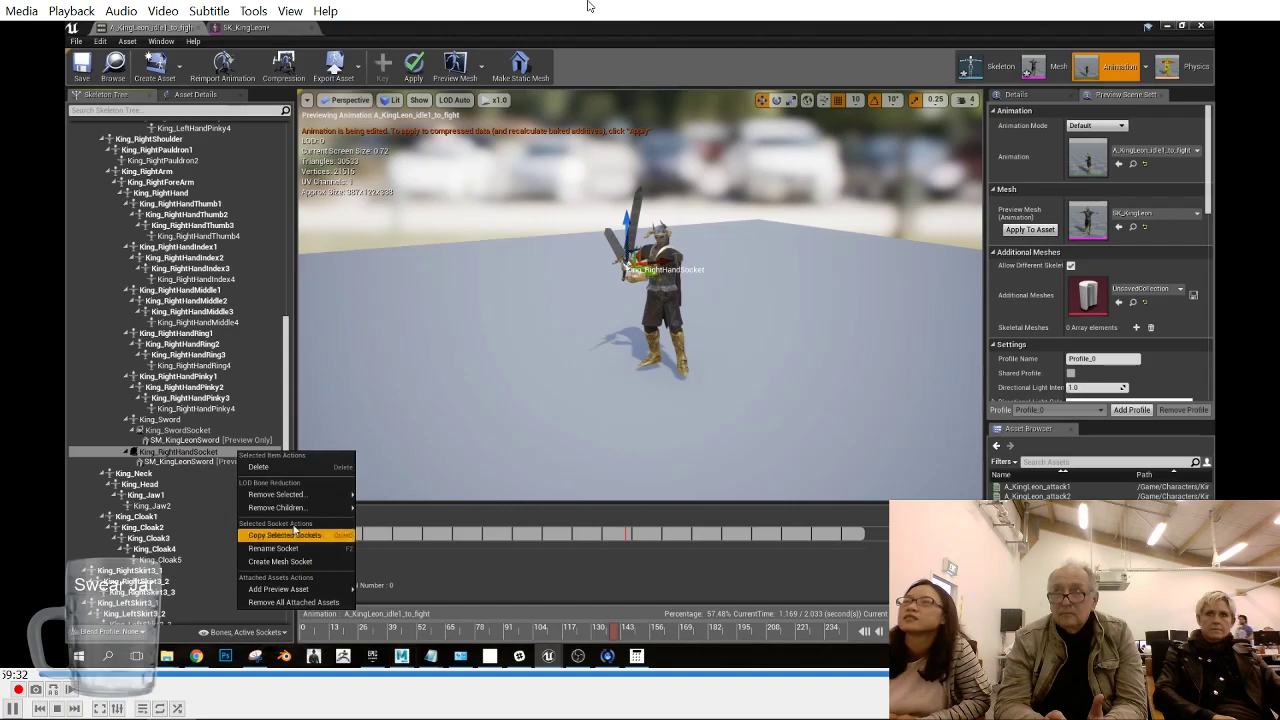
pyautogui.click(258, 467)
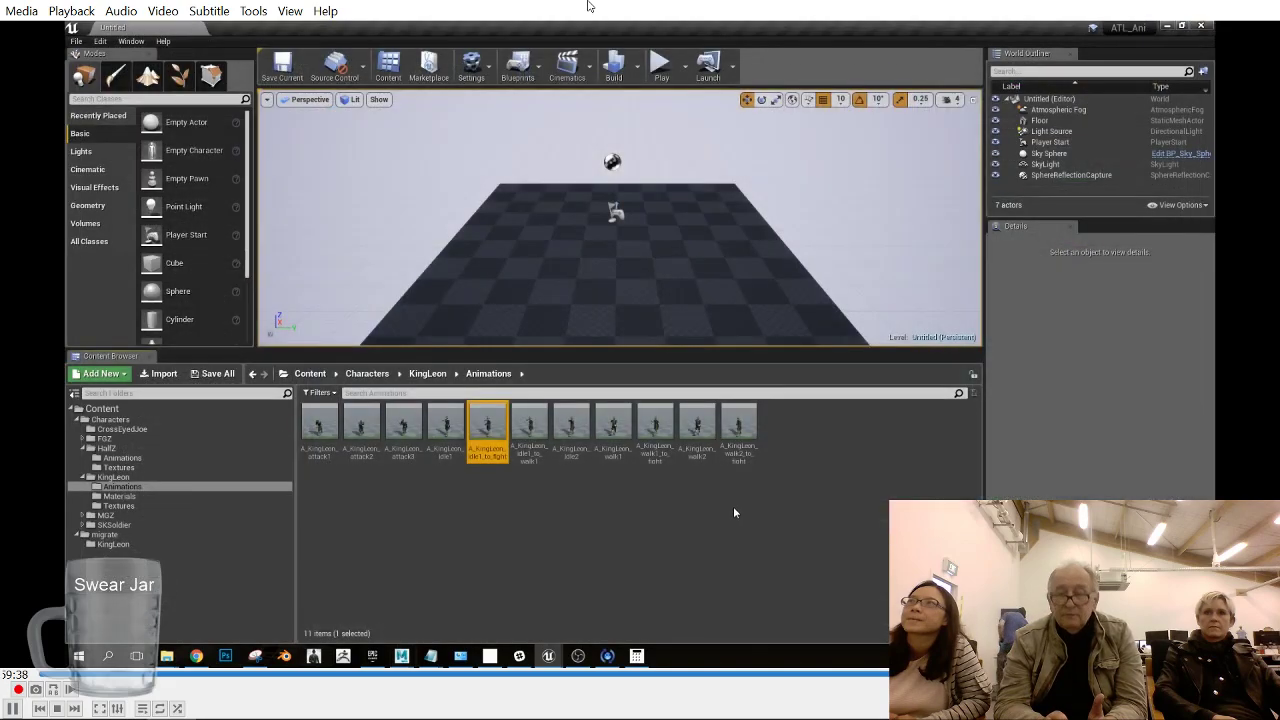
# - Select the KingLeon content folder and save all modified assets
pyautogui.click(160, 478)
pyautogui.click(213, 376)
pyautogui.click(748, 451)
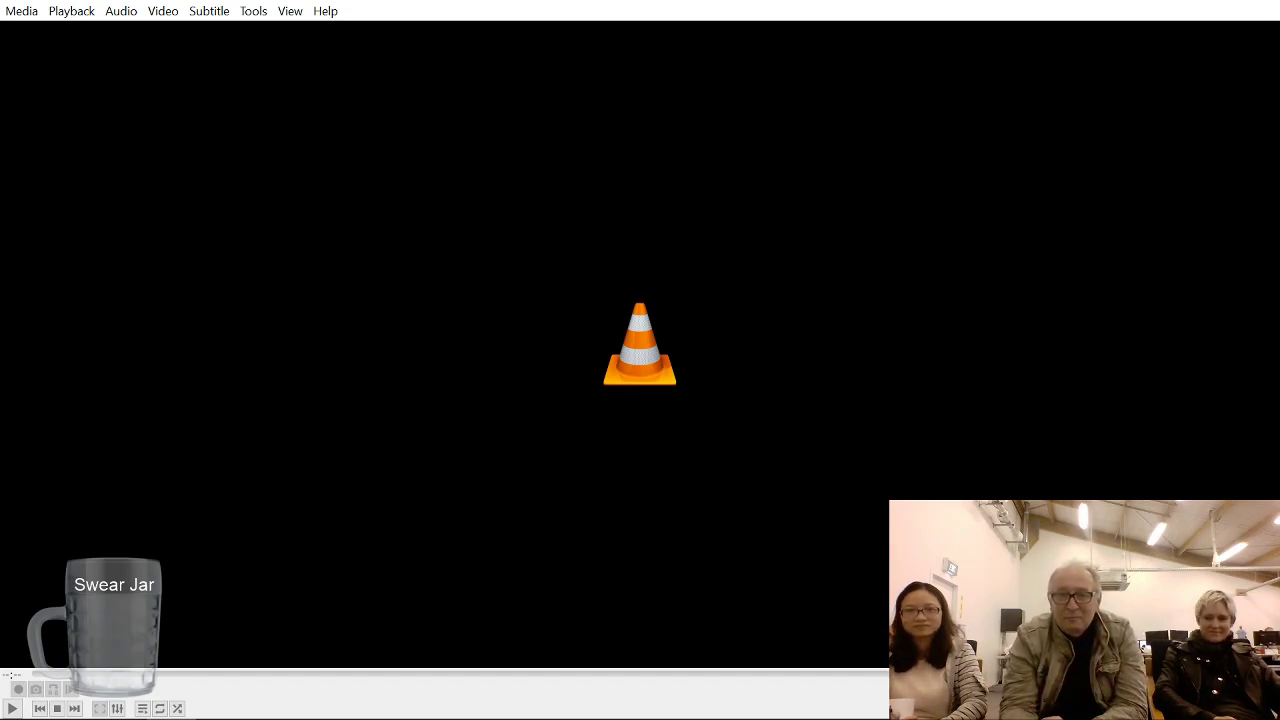
pyautogui.moveTo(1129, 718)
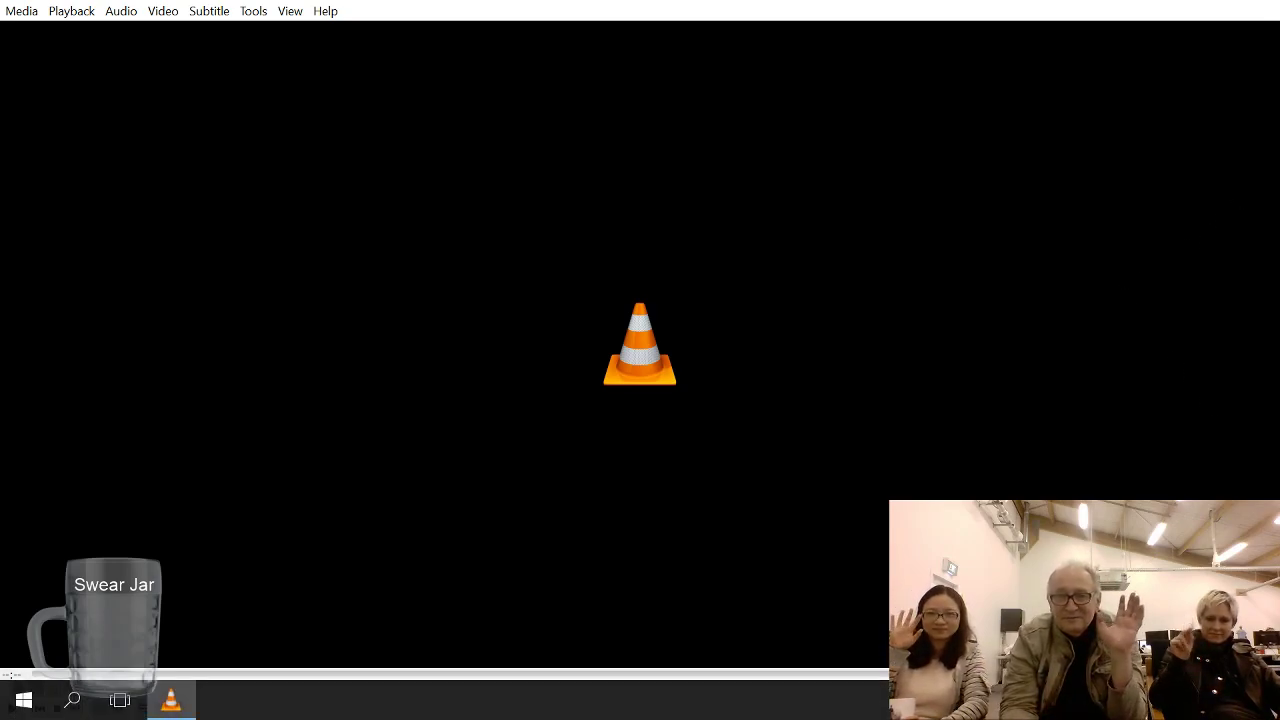